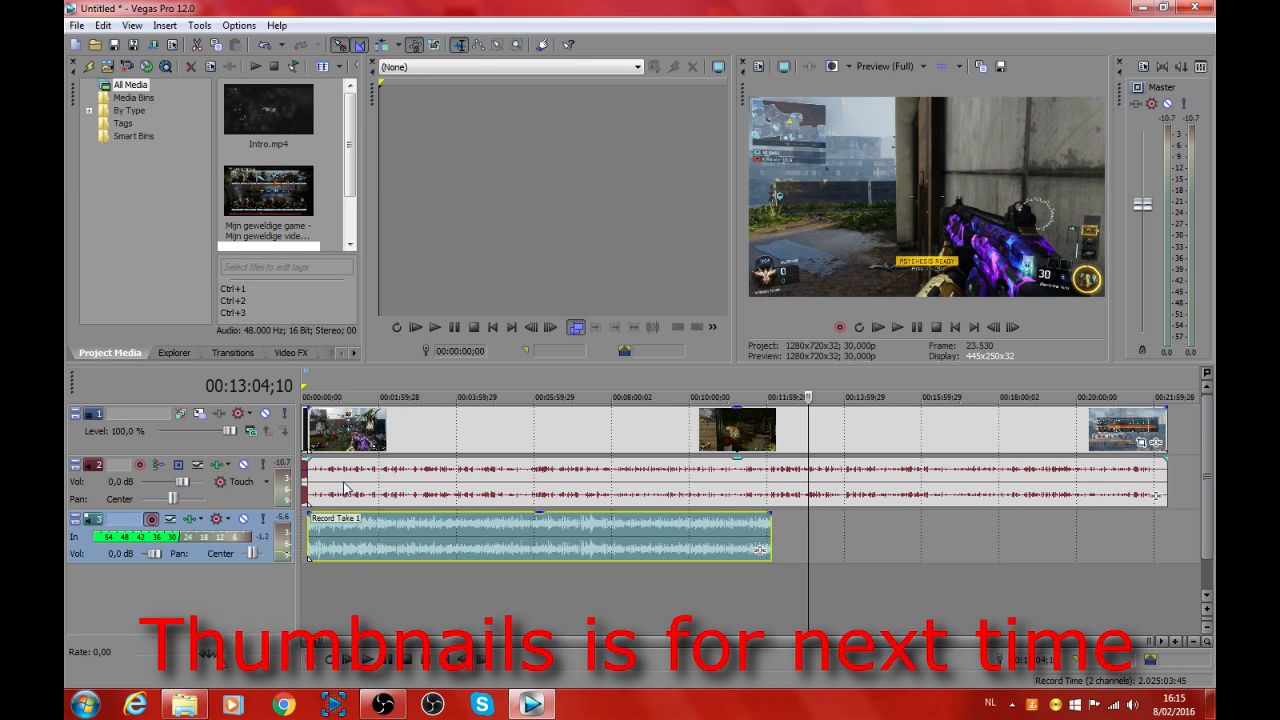
{"action": "left_click_drag", "start_coordinate": [322, 550], "coordinate": [349, 553]}
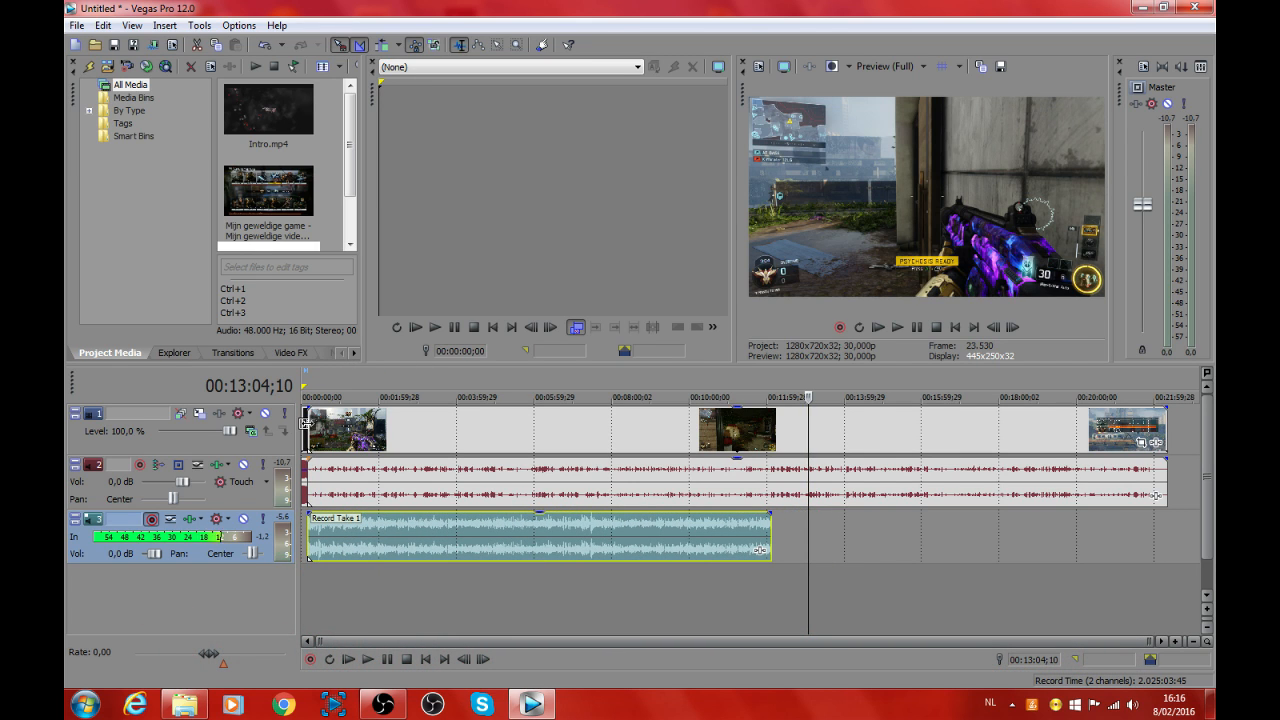
{"action": "left_click_drag", "start_coordinate": [808, 527], "coordinate": [909, 527]}
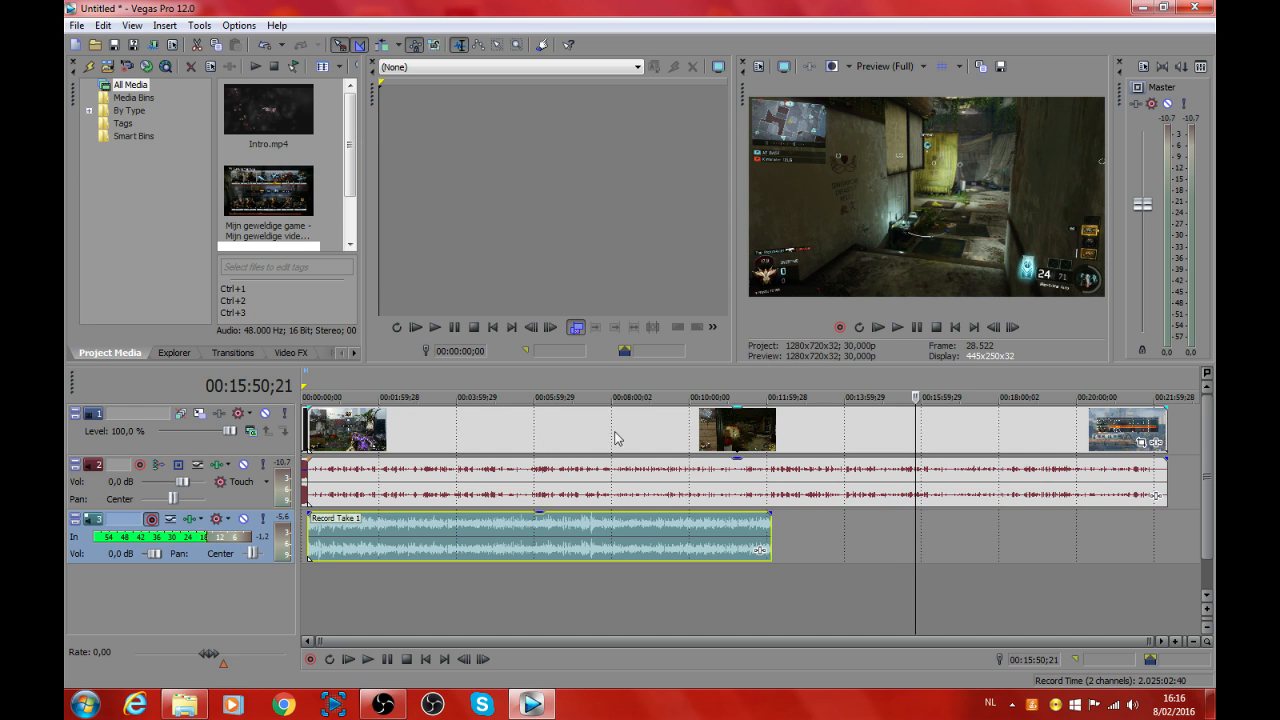
Step: Examine the frame width and height in the project's video properties, leaving the settings as they are
{"action": "left_click", "coordinate": [102, 26]}
{"action": "left_click", "coordinate": [102, 26]}
{"action": "left_click", "coordinate": [77, 26]}
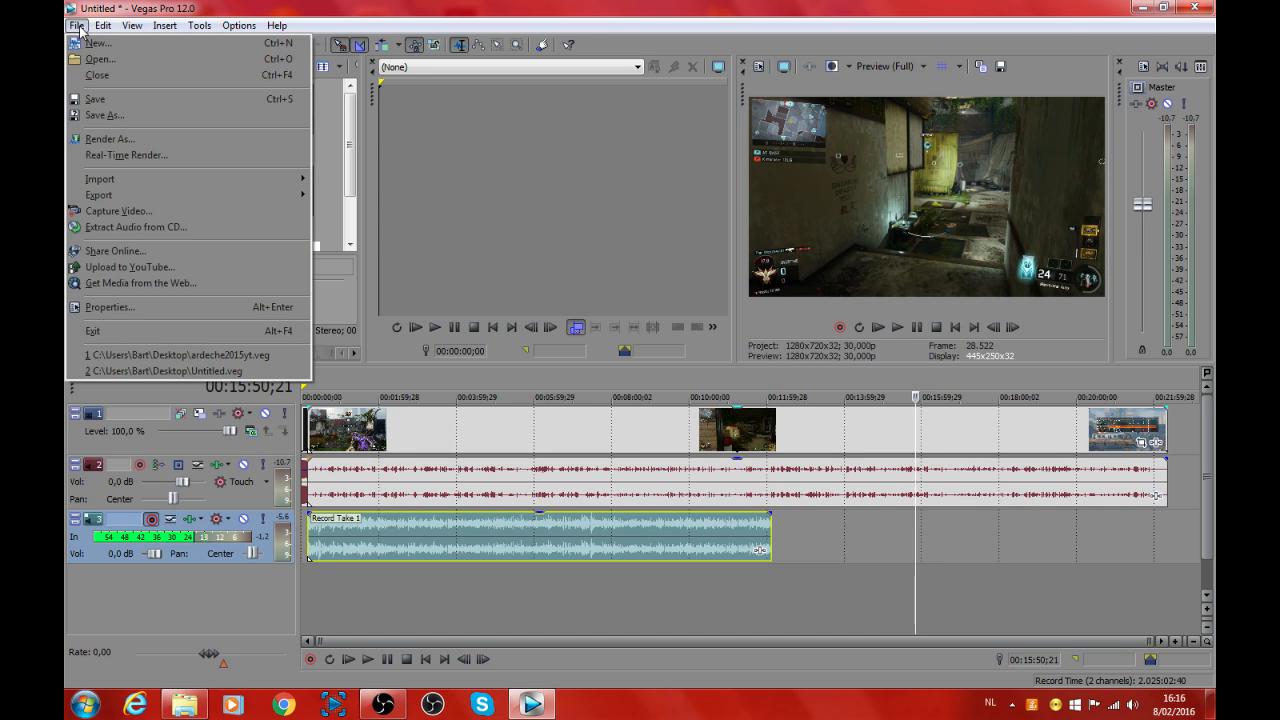
{"action": "left_click", "coordinate": [108, 307]}
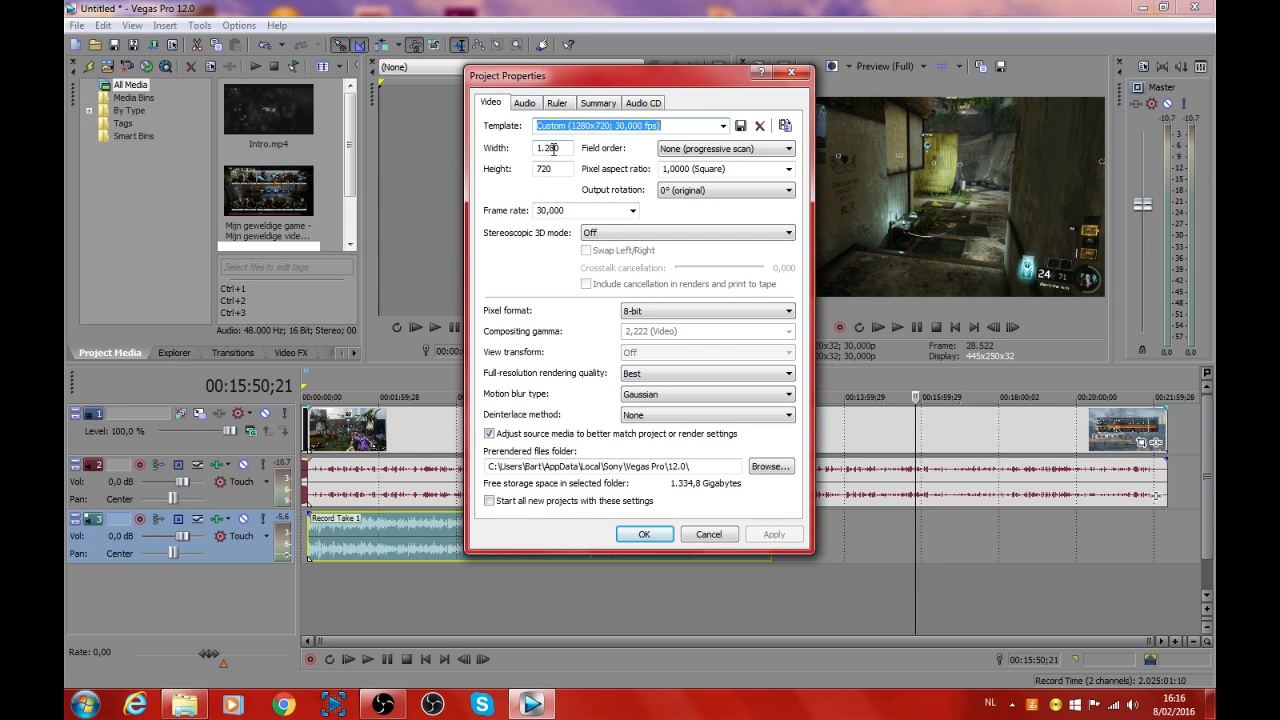
{"action": "left_click_drag", "start_coordinate": [559, 147], "coordinate": [539, 147]}
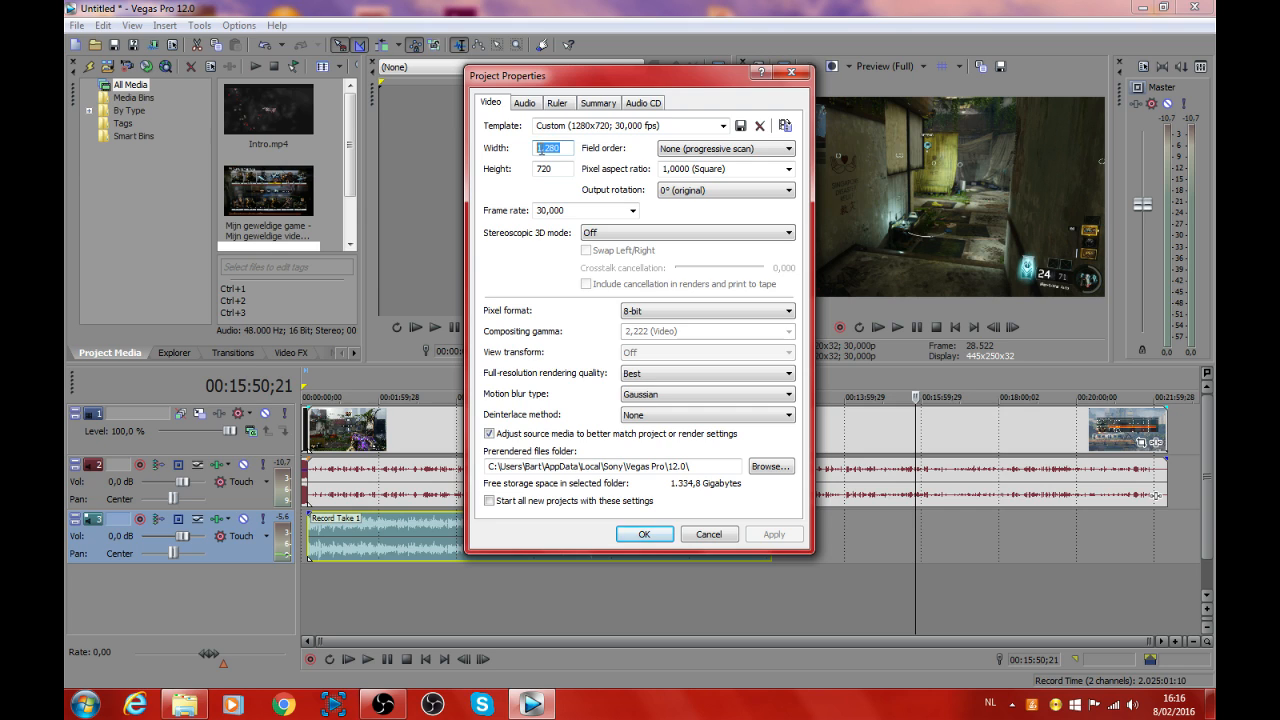
{"action": "double_click", "coordinate": [547, 149]}
{"action": "left_click_drag", "start_coordinate": [559, 168], "coordinate": [539, 168]}
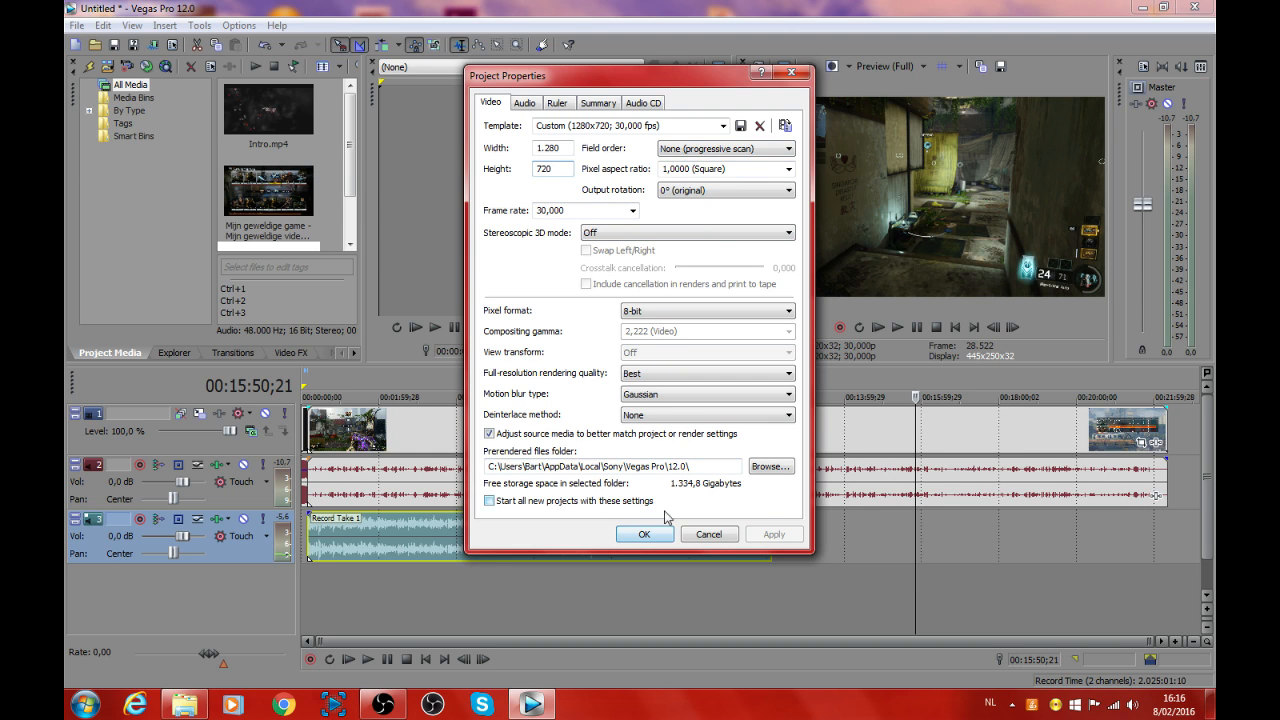
{"action": "left_click", "coordinate": [791, 73]}
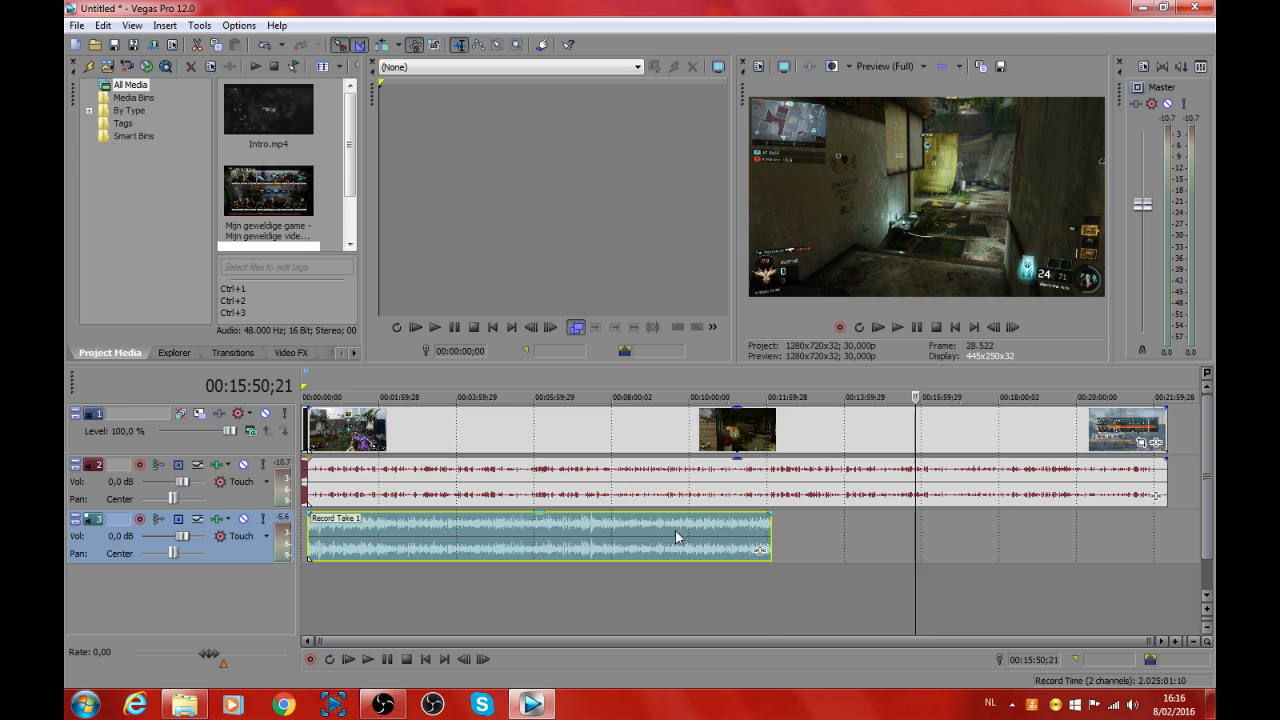
Step: Split the gameplay video and its audio at 00:12:08;09, where the voice recording ends
{"action": "left_click_drag", "start_coordinate": [766, 588], "coordinate": [772, 590]}
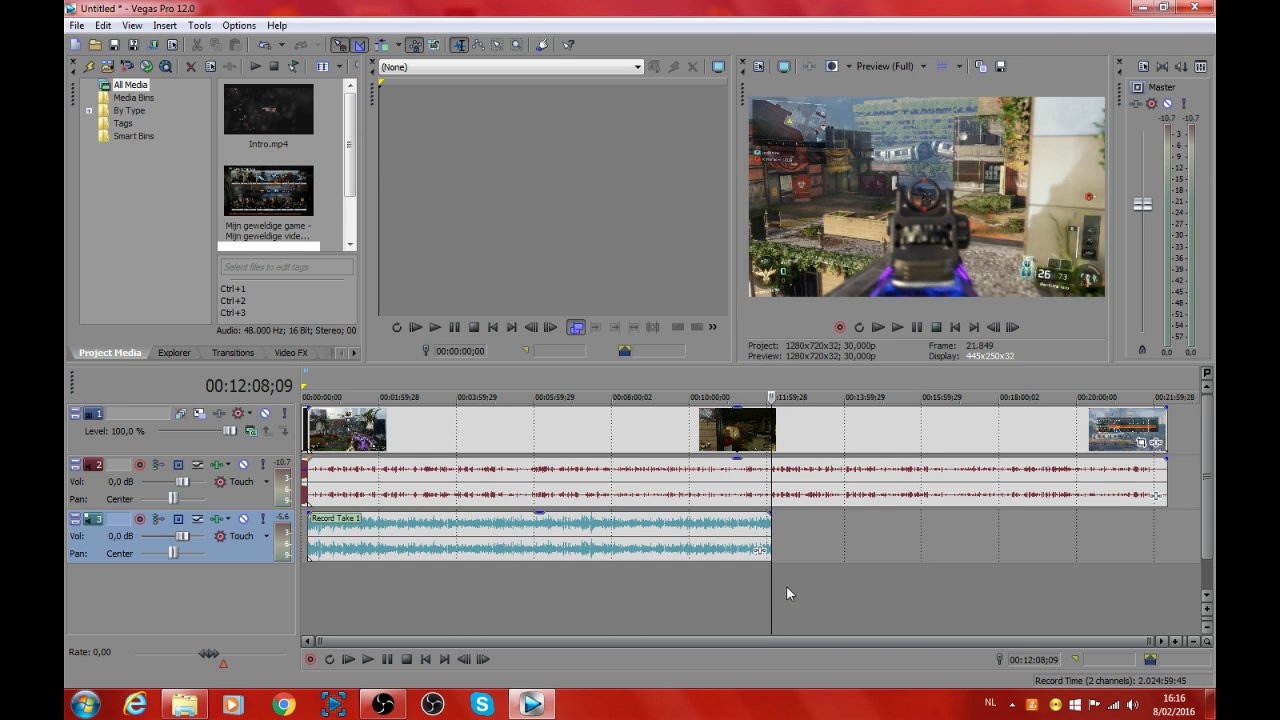
{"action": "mouse_move", "coordinate": [772, 589]}
{"action": "left_mouse_down"}
{"action": "mouse_move", "coordinate": [1038, 586]}
{"action": "mouse_move", "coordinate": [769, 603]}
{"action": "left_mouse_up"}
{"action": "scroll", "coordinate": [786, 527], "scroll_direction": "up", "scroll_amount": 5}
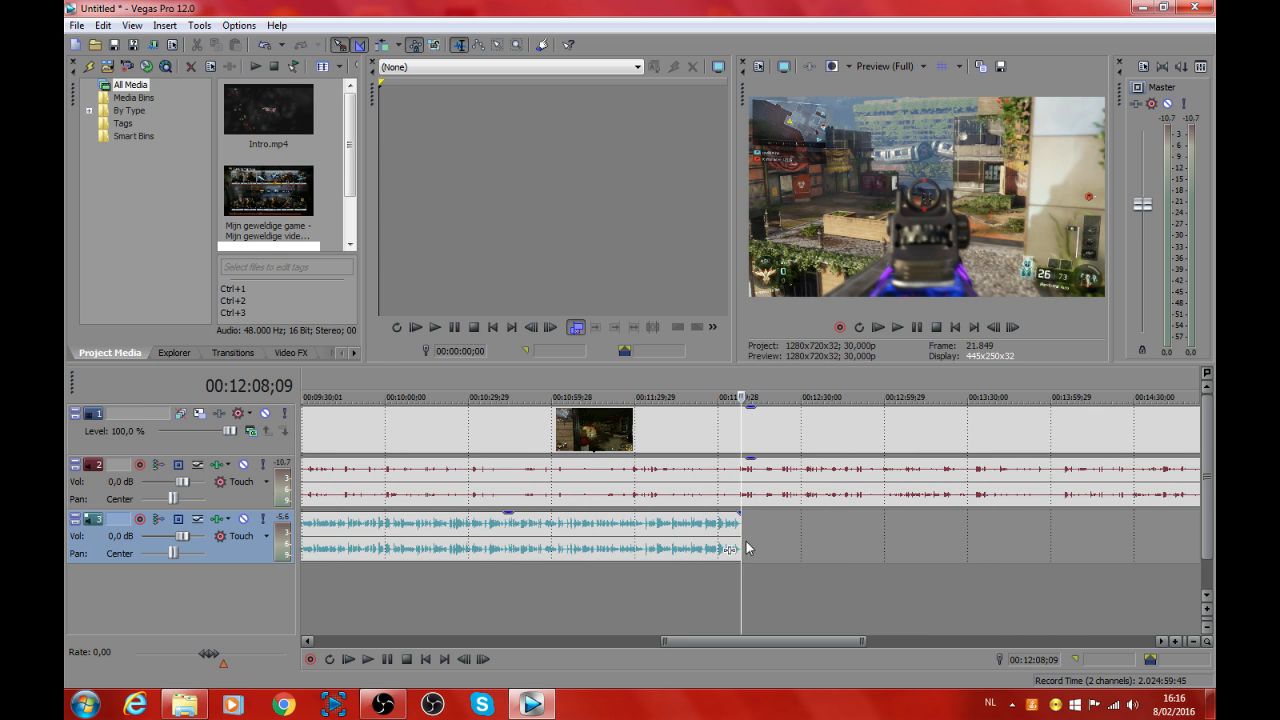
{"action": "mouse_move", "coordinate": [741, 594]}
{"action": "left_mouse_down"}
{"action": "mouse_move", "coordinate": [789, 597]}
{"action": "mouse_move", "coordinate": [741, 597]}
{"action": "left_mouse_up"}
{"action": "key", "text": "s"}
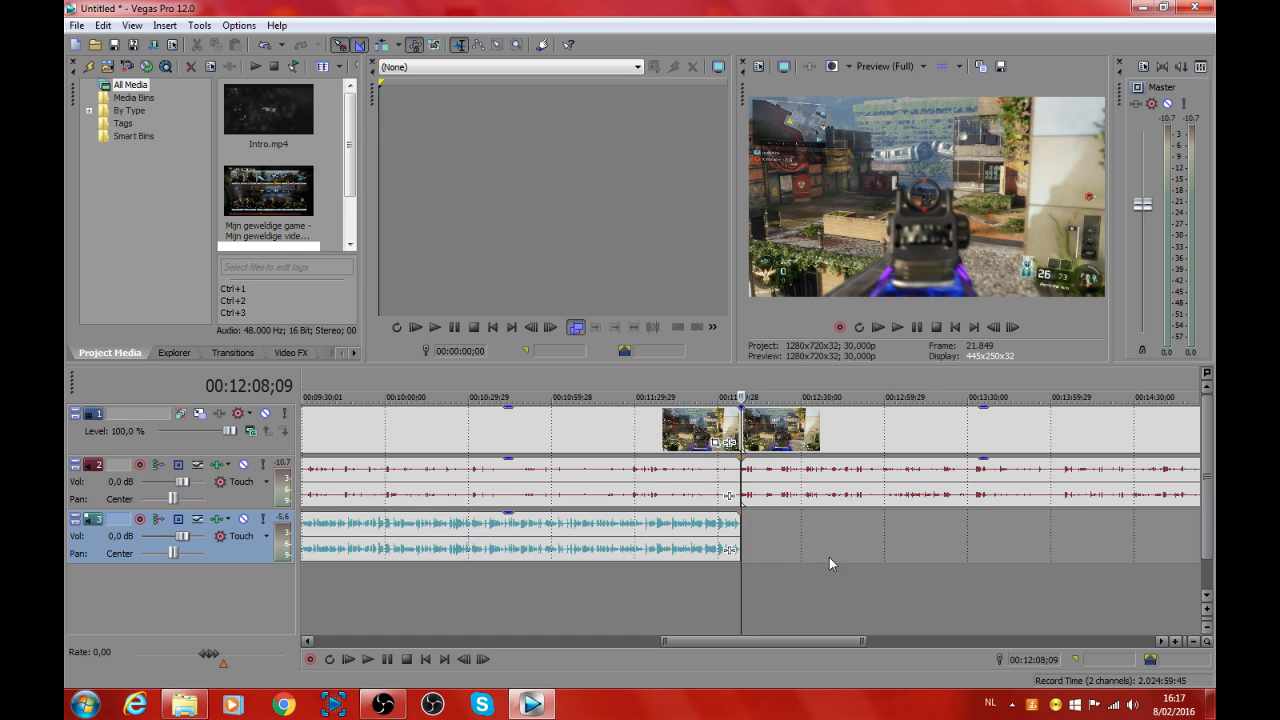
Step: Delete the leftover gameplay video and audio after the split and return the playhead to the project's end
{"action": "left_click", "coordinate": [845, 425]}
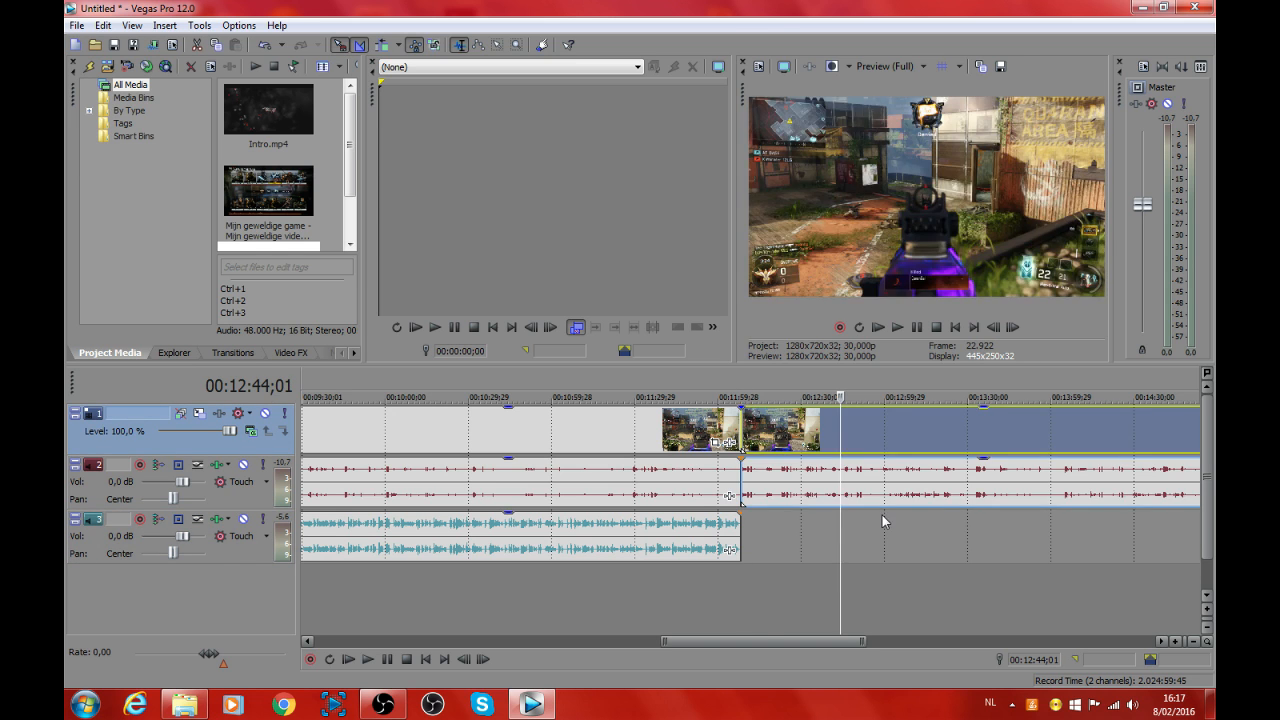
{"action": "key", "text": "Delete"}
{"action": "key", "text": "End"}
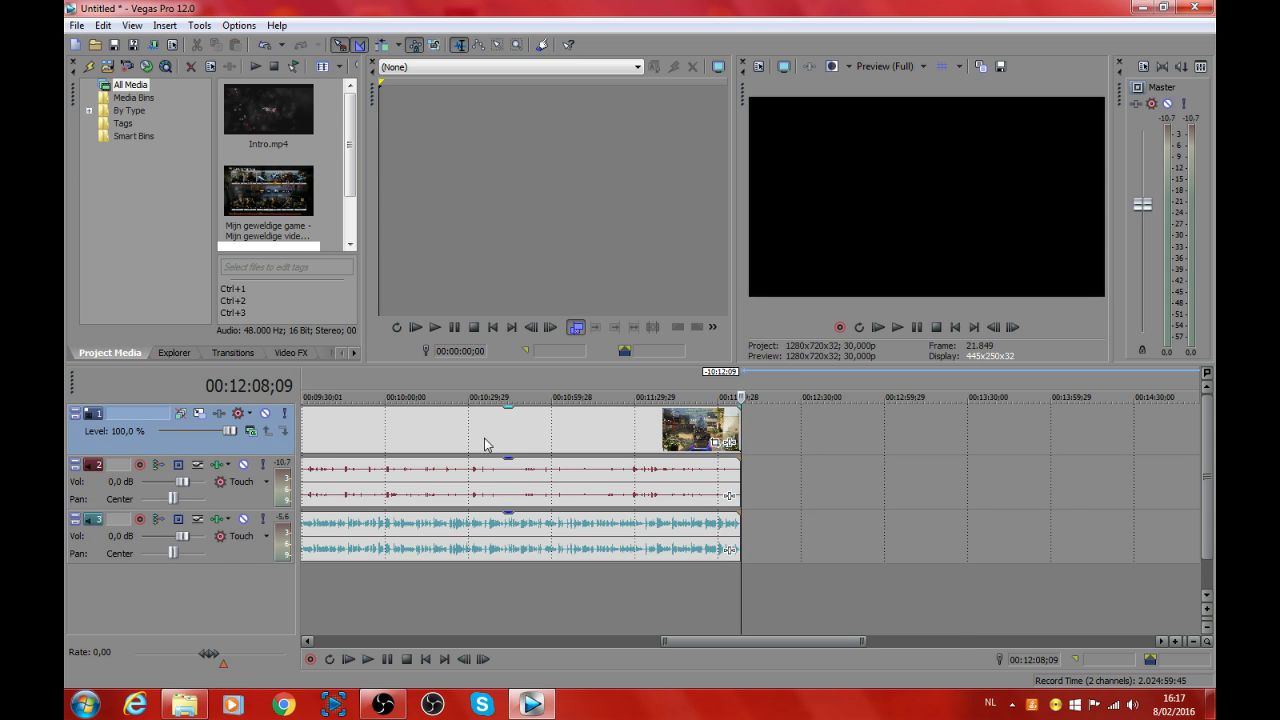
Step: Set the gameplay video clip's resample switch to Disable Resample
{"action": "scroll", "coordinate": [549, 533], "scroll_direction": "down", "scroll_amount": 5}
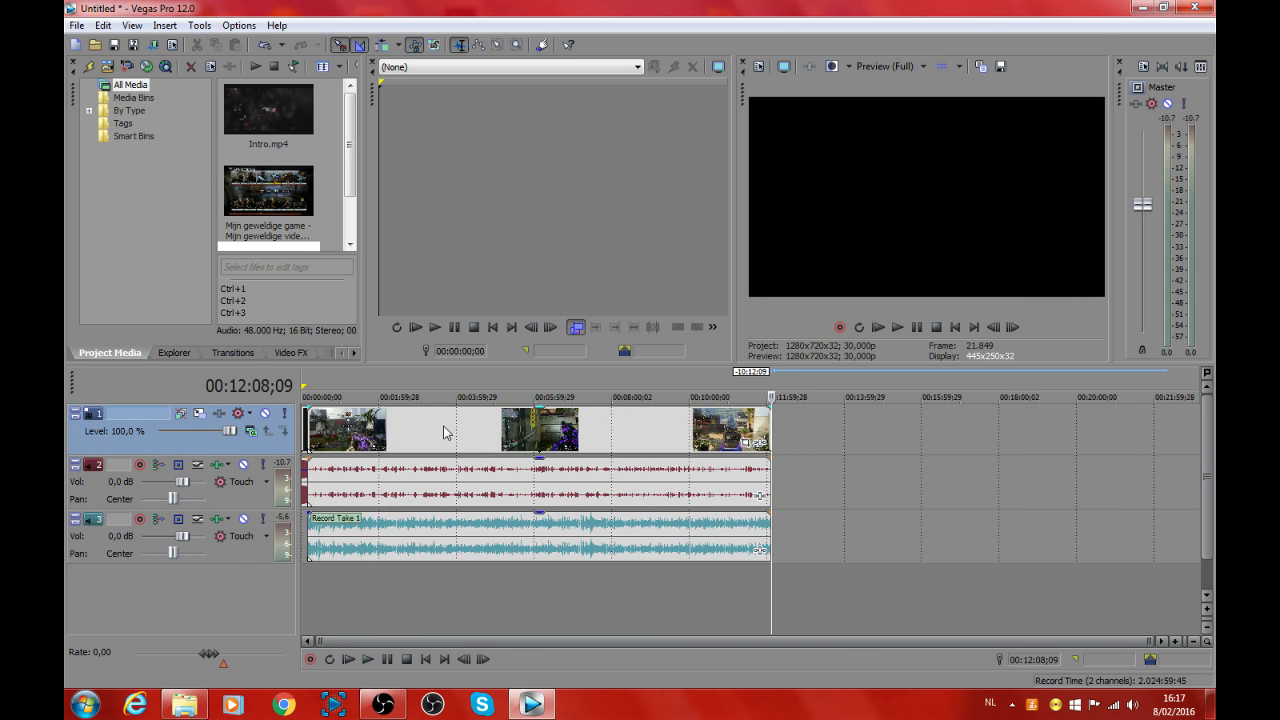
{"action": "right_click", "coordinate": [459, 437]}
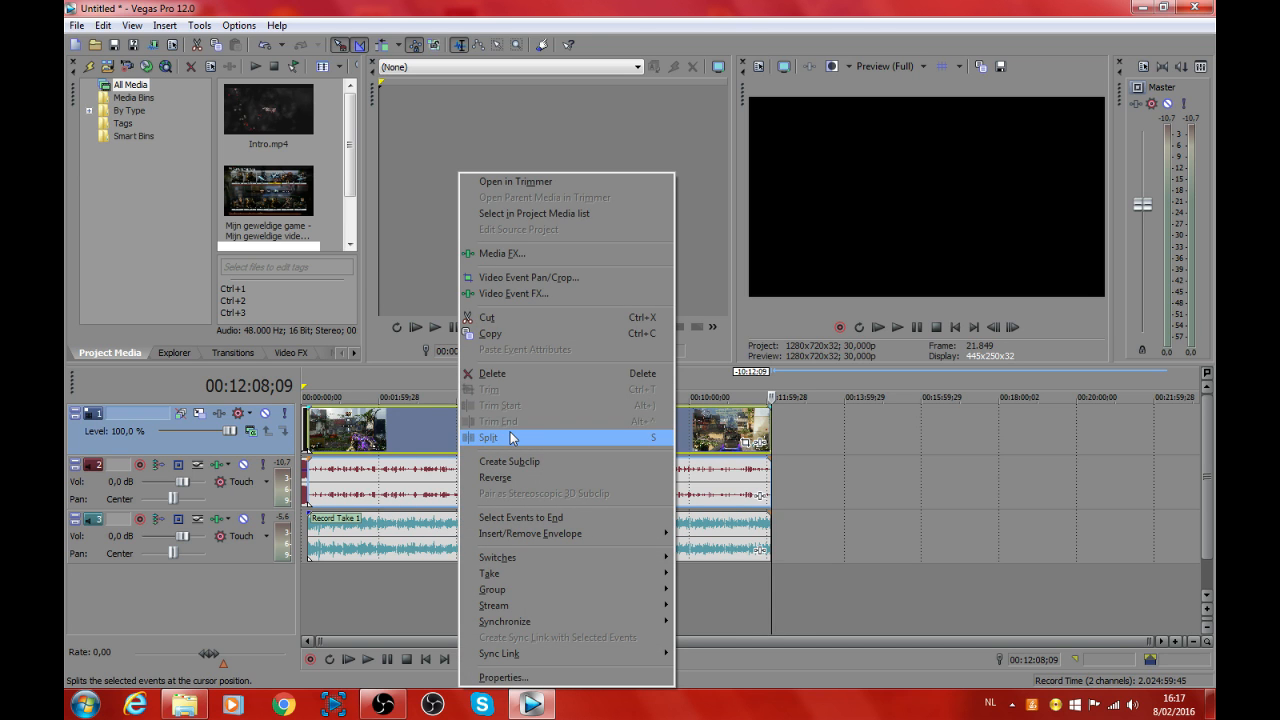
{"action": "left_click", "coordinate": [406, 432]}
{"action": "right_click", "coordinate": [406, 432]}
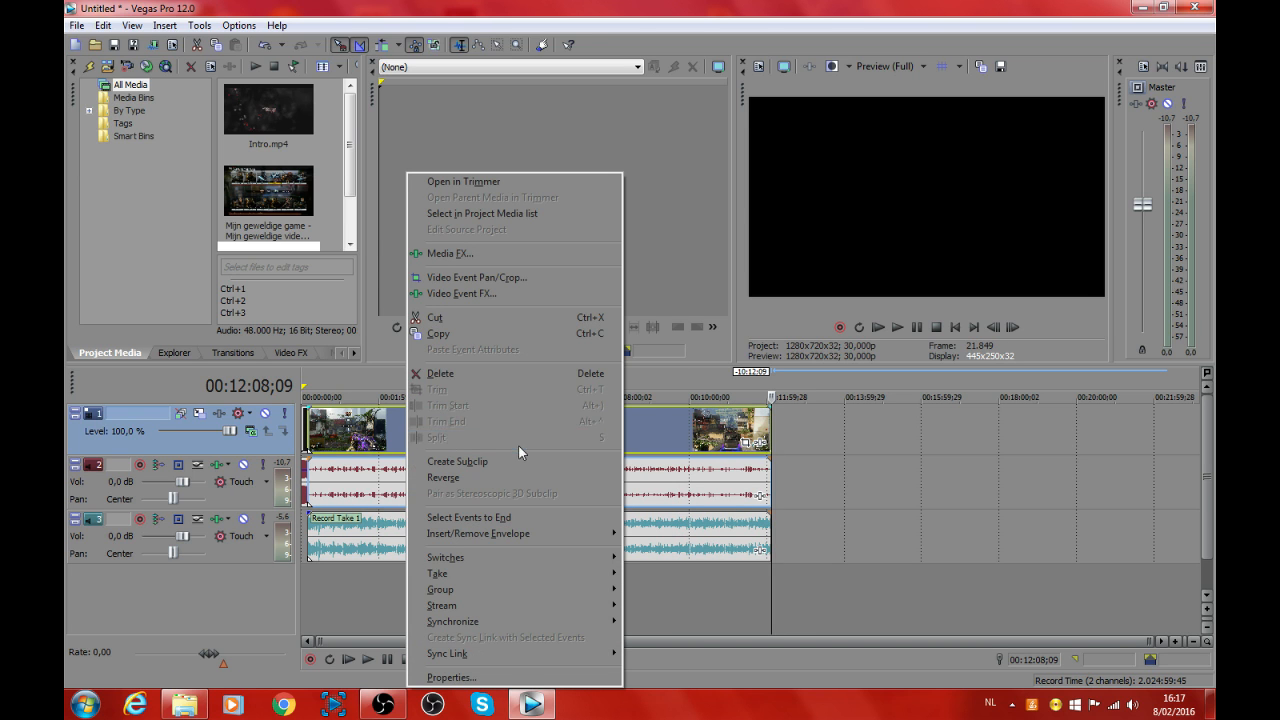
{"action": "mouse_move", "coordinate": [520, 552]}
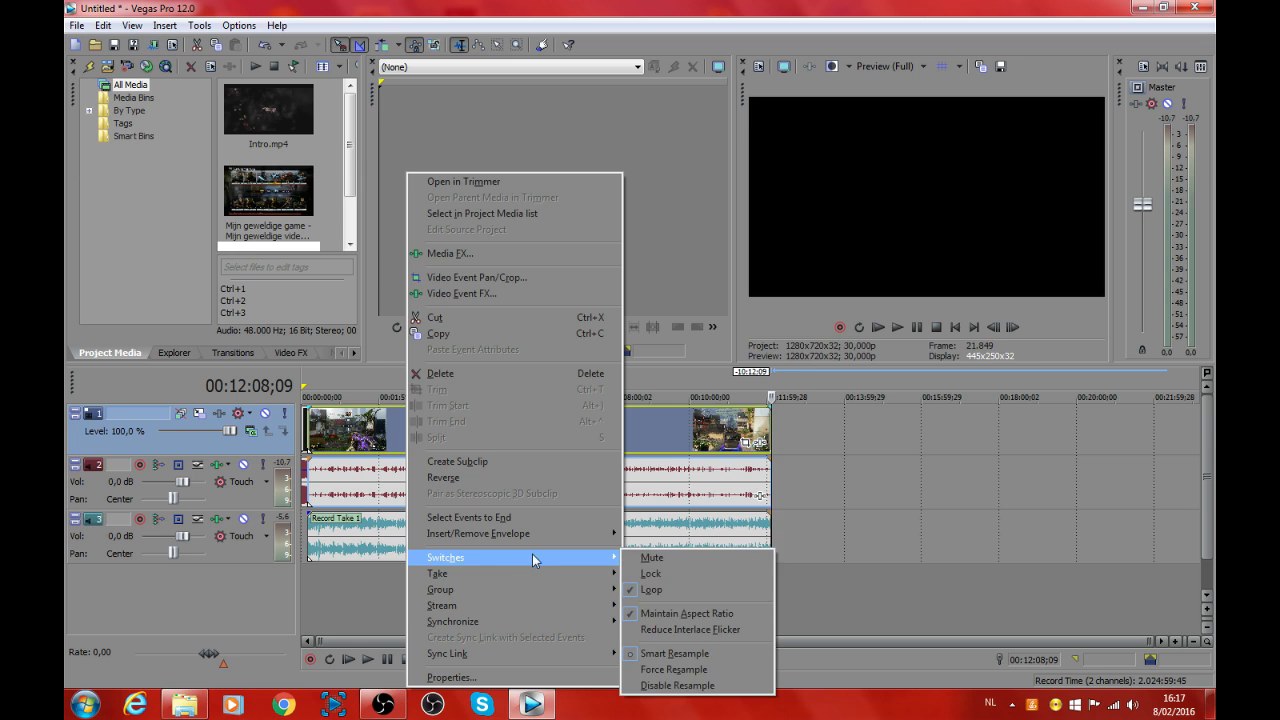
{"action": "left_click", "coordinate": [680, 685]}
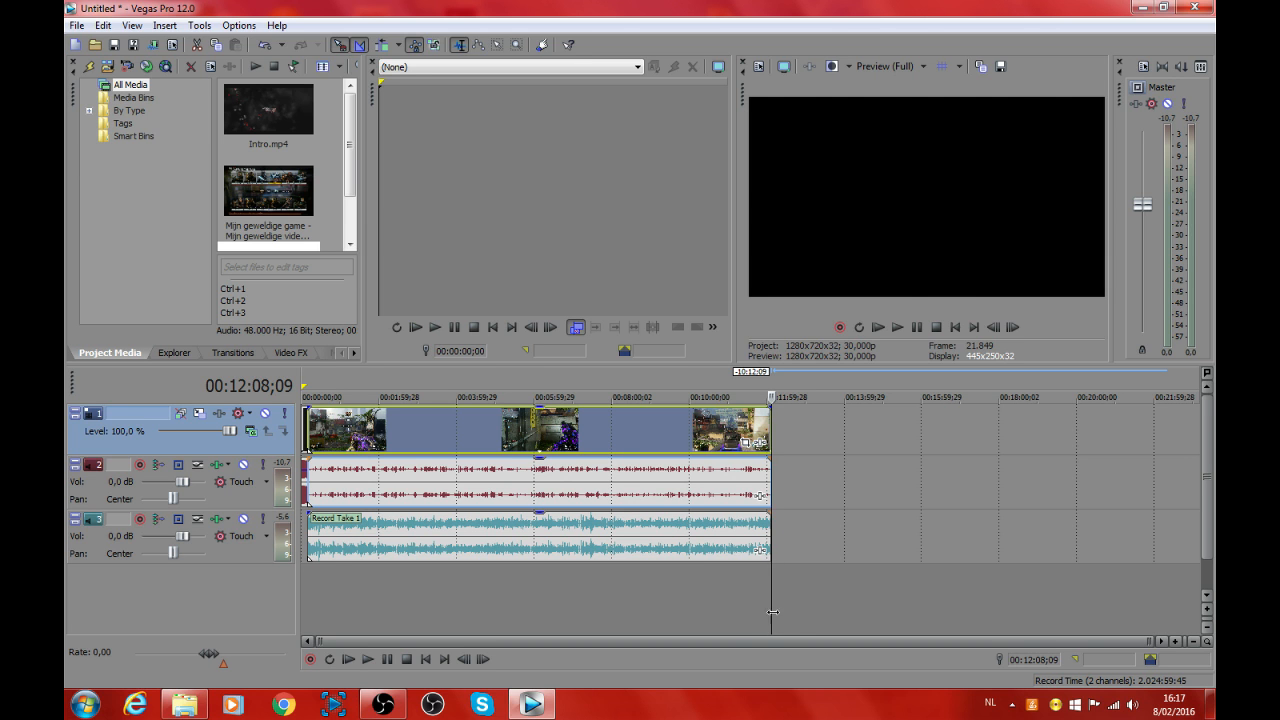
Step: Move the gameplay clip over the end of the intro to create a crossfade of about 29 frames
{"action": "left_click_drag", "start_coordinate": [772, 612], "coordinate": [309, 530]}
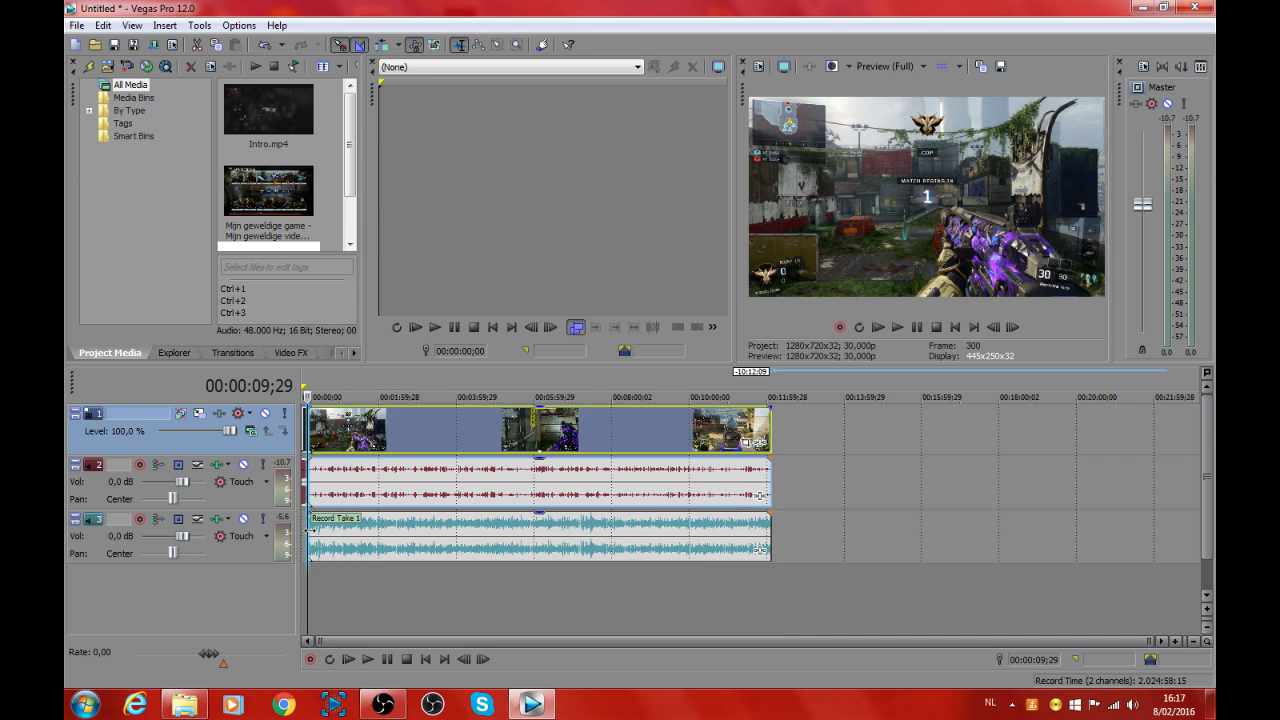
{"action": "scroll", "coordinate": [337, 567], "scroll_direction": "up", "scroll_amount": 5}
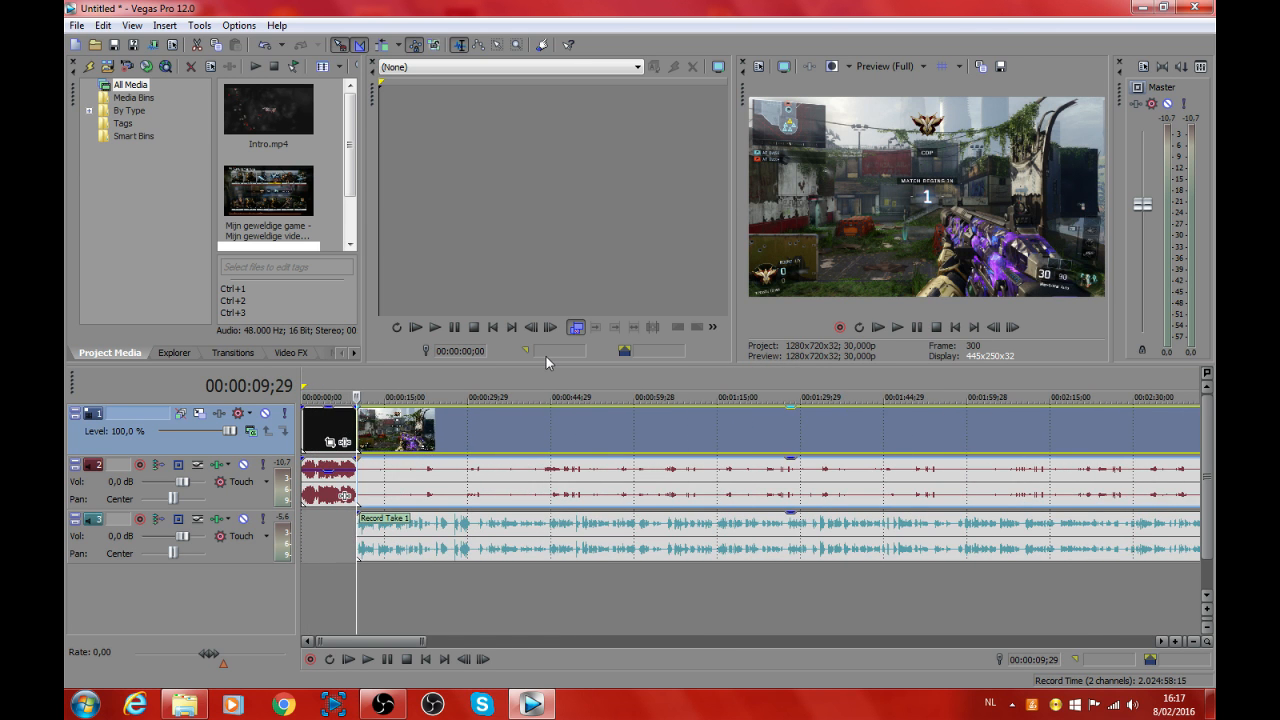
{"action": "scroll", "coordinate": [330, 424], "scroll_direction": "up", "scroll_amount": 2}
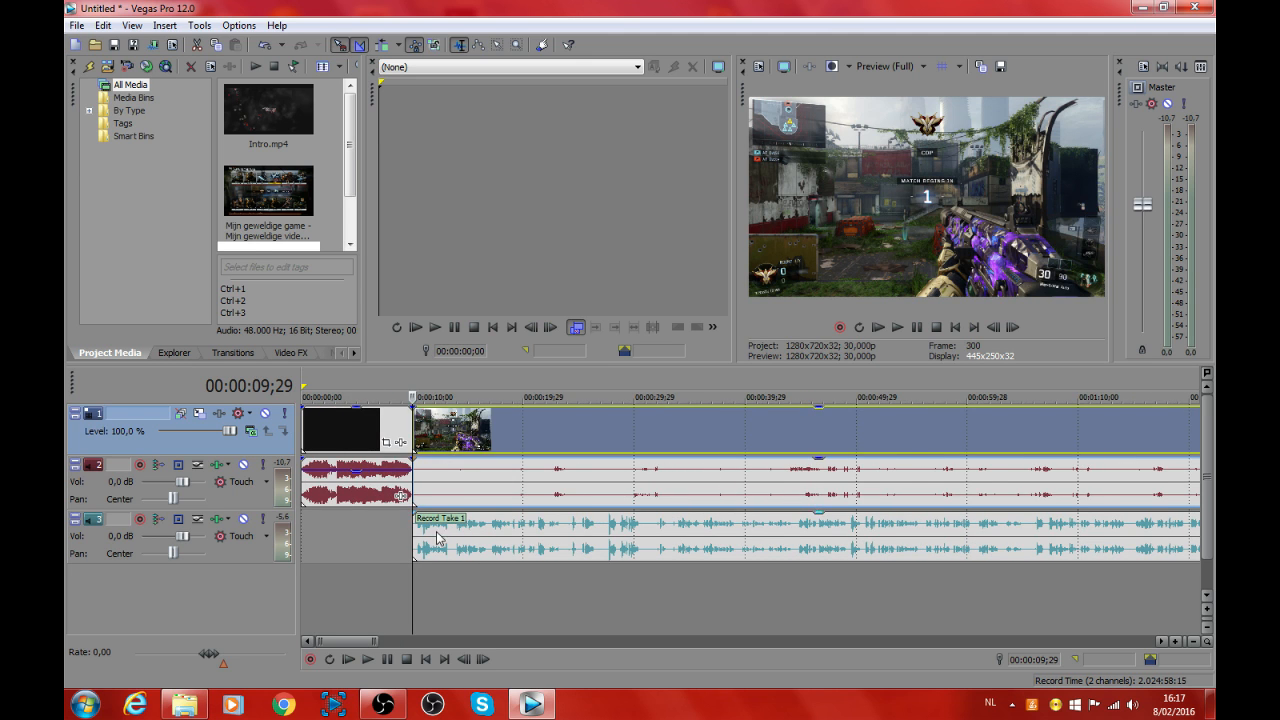
{"action": "scroll", "coordinate": [437, 537], "scroll_direction": "up", "scroll_amount": 5}
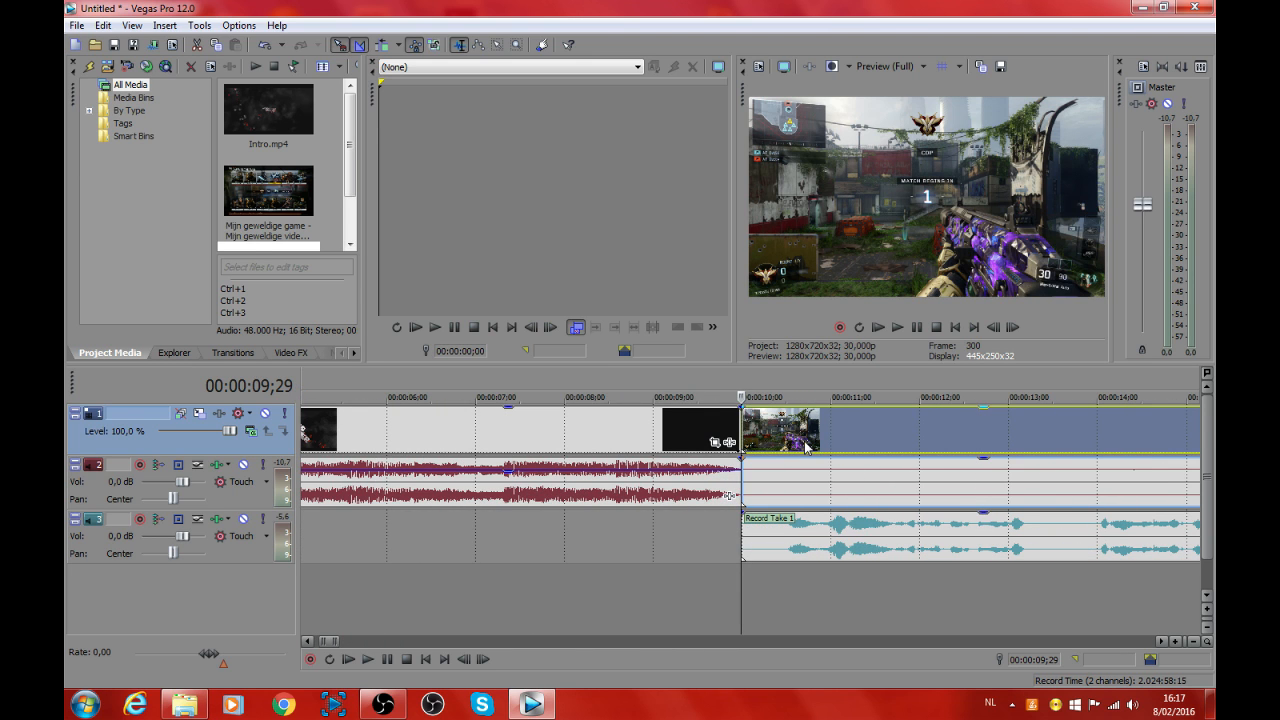
{"action": "left_click_drag", "start_coordinate": [810, 430], "coordinate": [718, 437]}
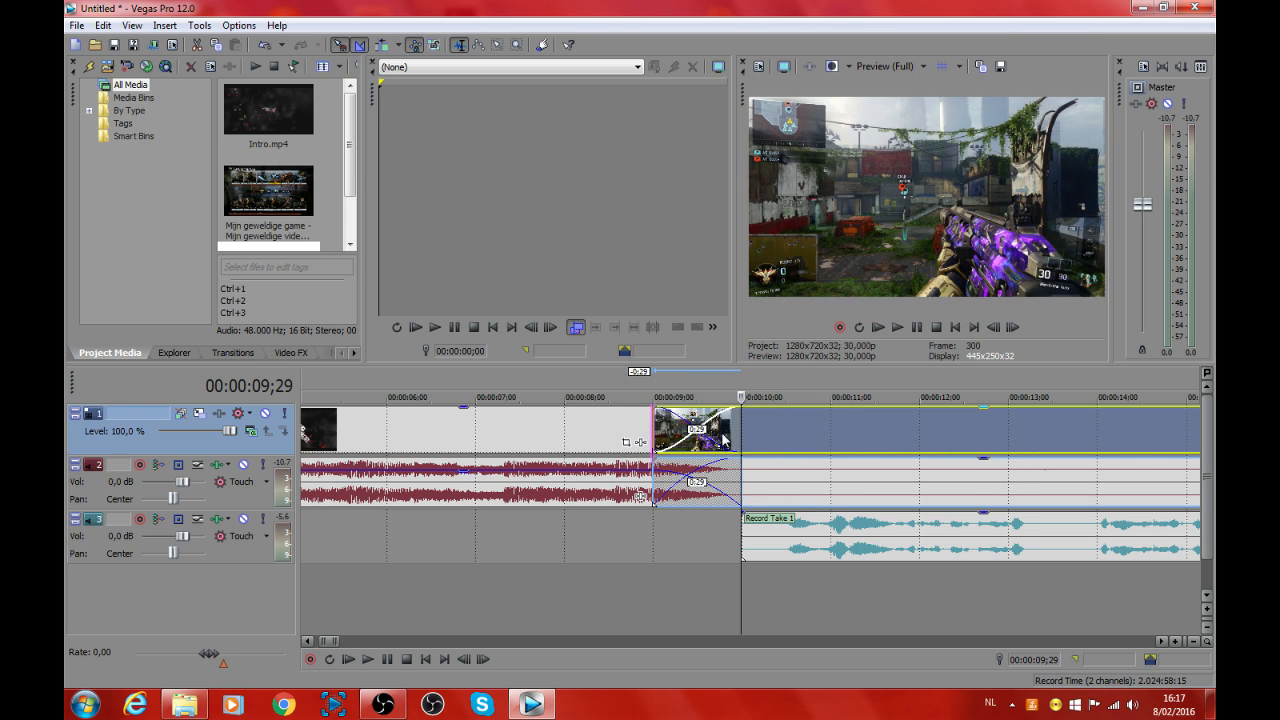
Step: Play back the crossfade between the intro and the gameplay, starting at about 00:00:08;14
{"action": "scroll", "coordinate": [805, 565], "scroll_direction": "down", "scroll_amount": 2}
{"action": "scroll", "coordinate": [805, 565], "scroll_direction": "down", "scroll_amount": 10}
{"action": "left_click", "coordinate": [711, 525]}
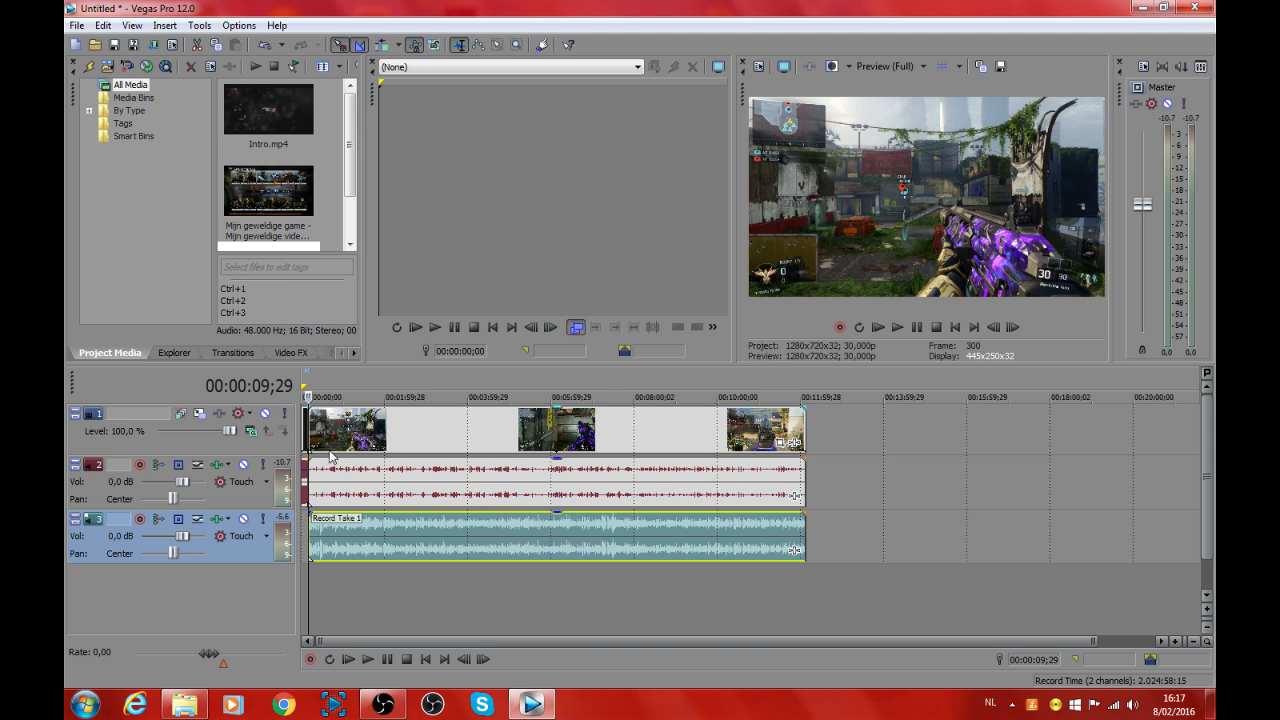
{"action": "scroll", "coordinate": [330, 456], "scroll_direction": "up", "scroll_amount": 10}
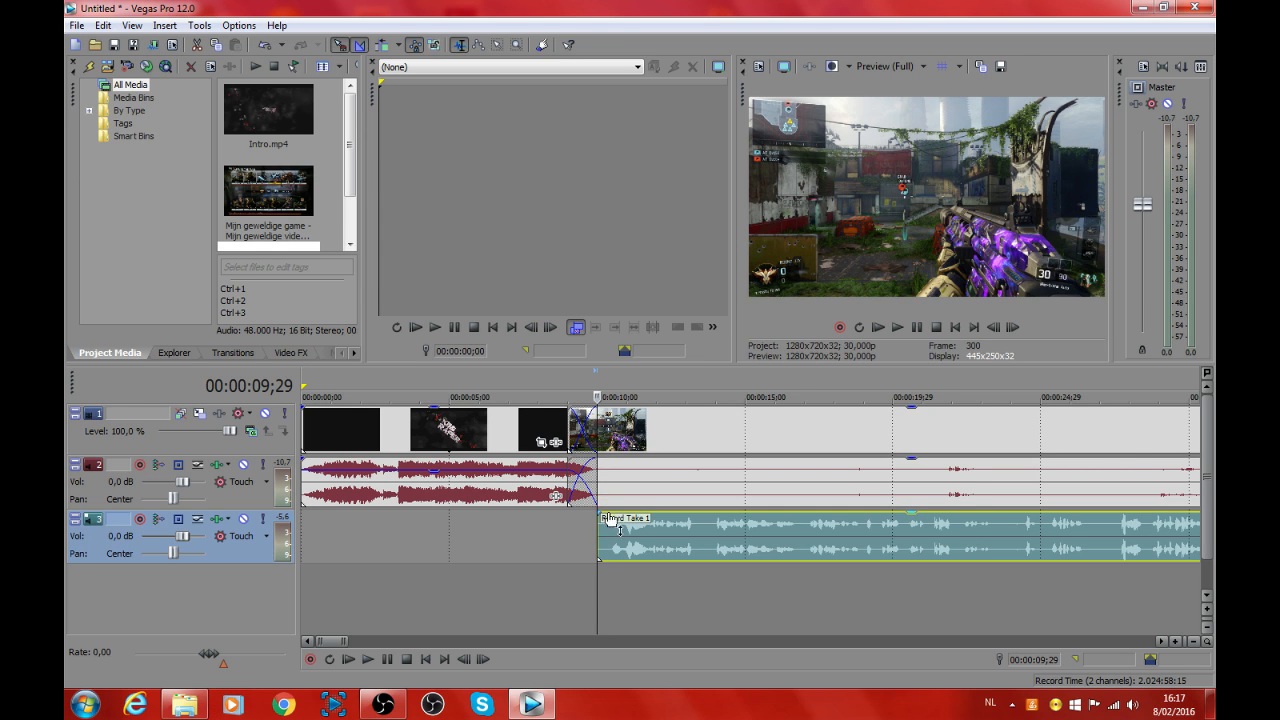
{"action": "scroll", "coordinate": [614, 492], "scroll_direction": "down", "scroll_amount": 1}
{"action": "scroll", "coordinate": [556, 498], "scroll_direction": "up", "scroll_amount": 2}
{"action": "left_click", "coordinate": [674, 556]}
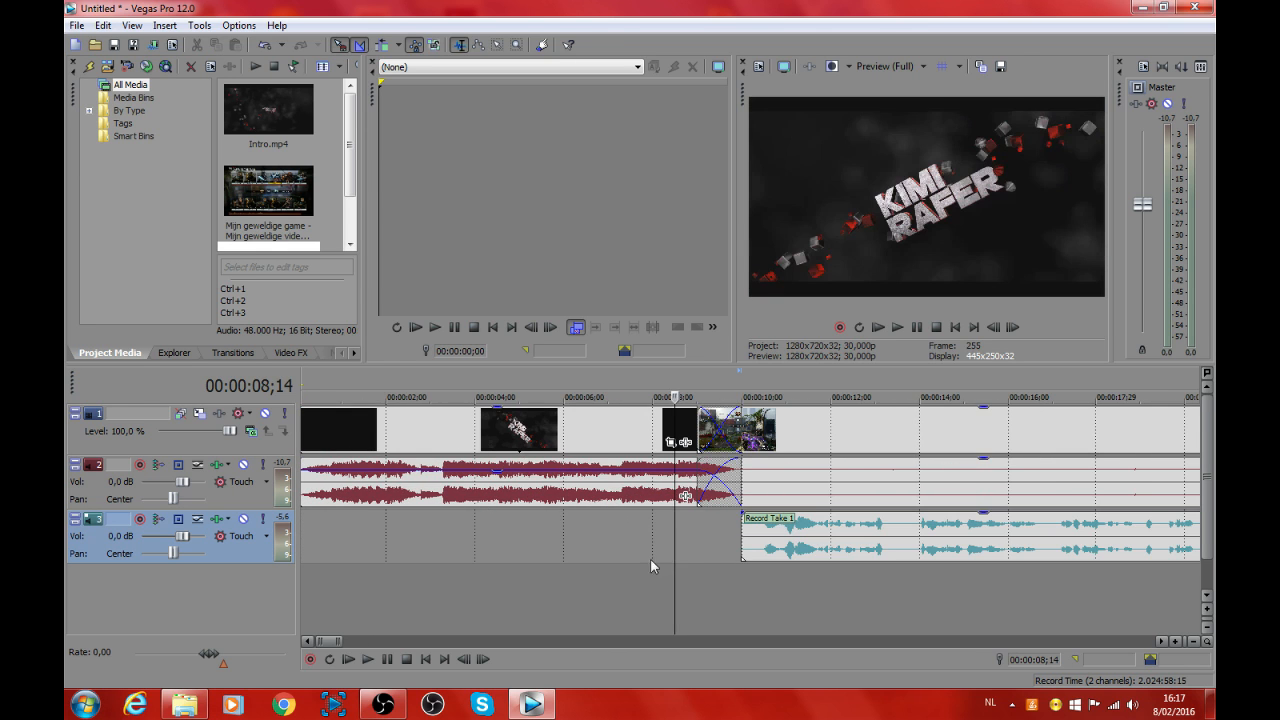
{"action": "left_click", "coordinate": [895, 328]}
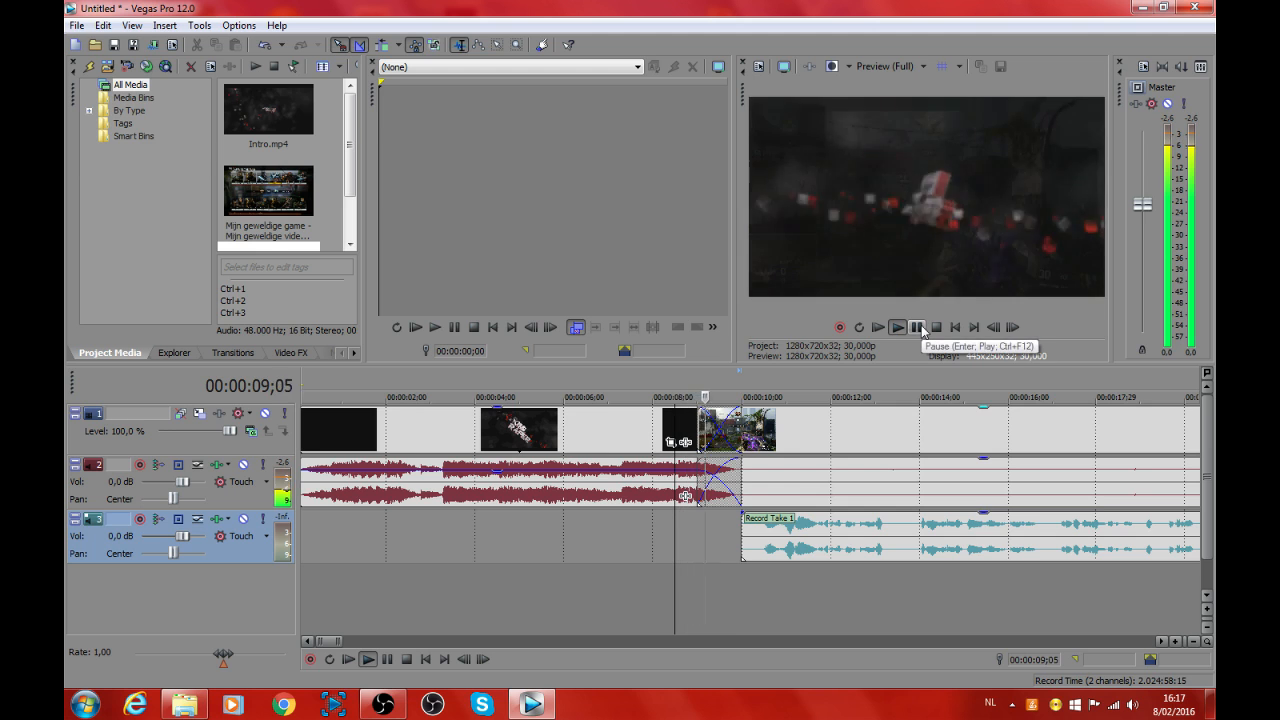
{"action": "left_click", "coordinate": [917, 327]}
Step: Lower the volume of the intro's audio event and play the transition into the gameplay again
{"action": "left_click_drag", "start_coordinate": [497, 459], "coordinate": [497, 487]}
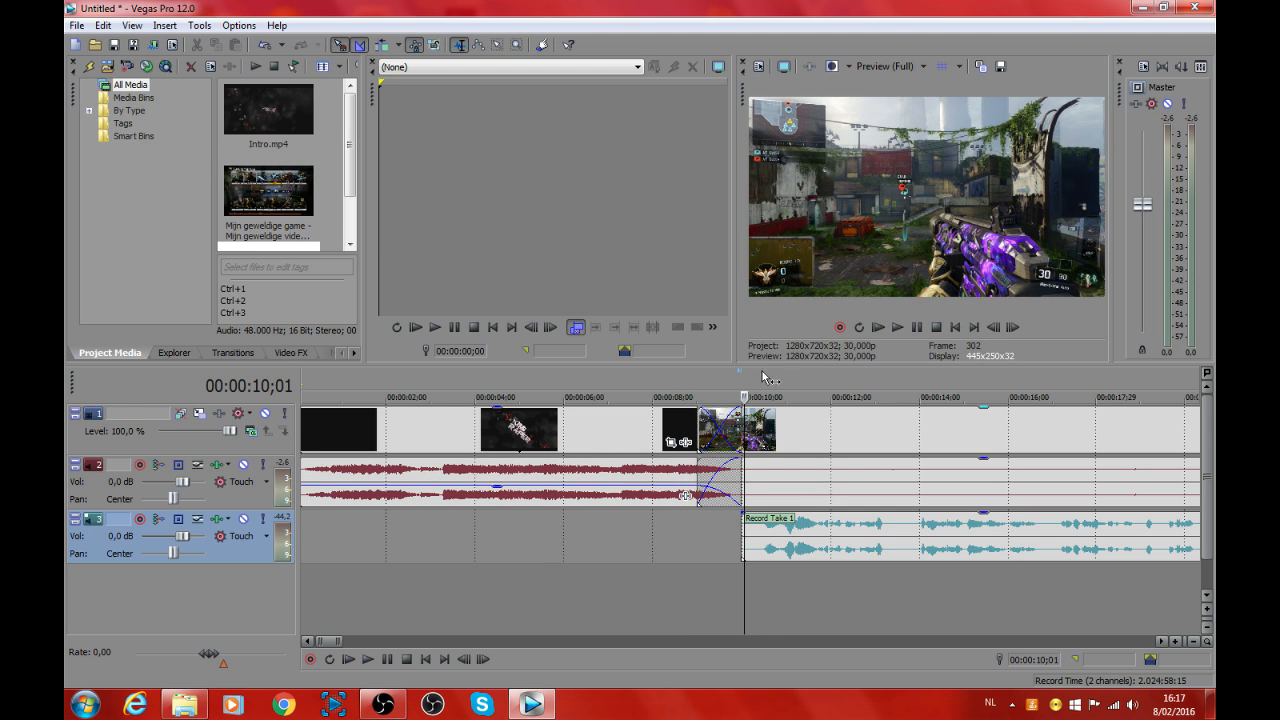
{"action": "left_click", "coordinate": [616, 579]}
{"action": "left_click", "coordinate": [890, 325]}
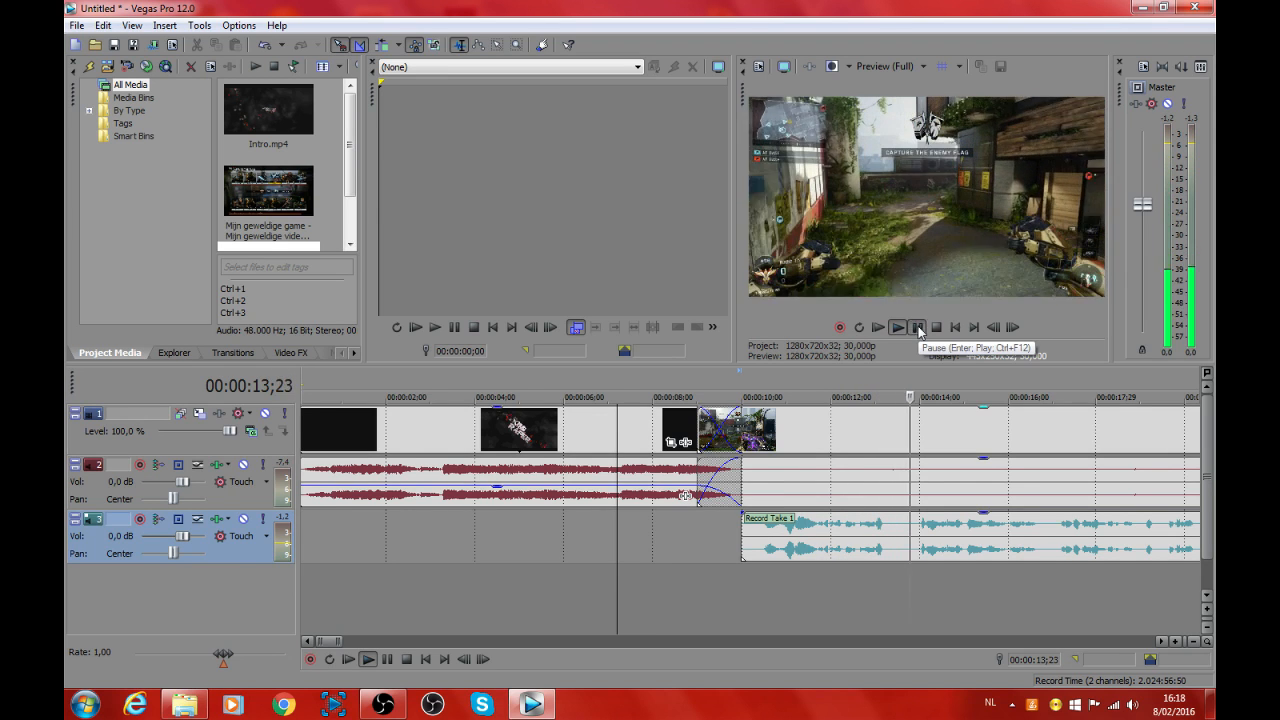
{"action": "left_click", "coordinate": [918, 327]}
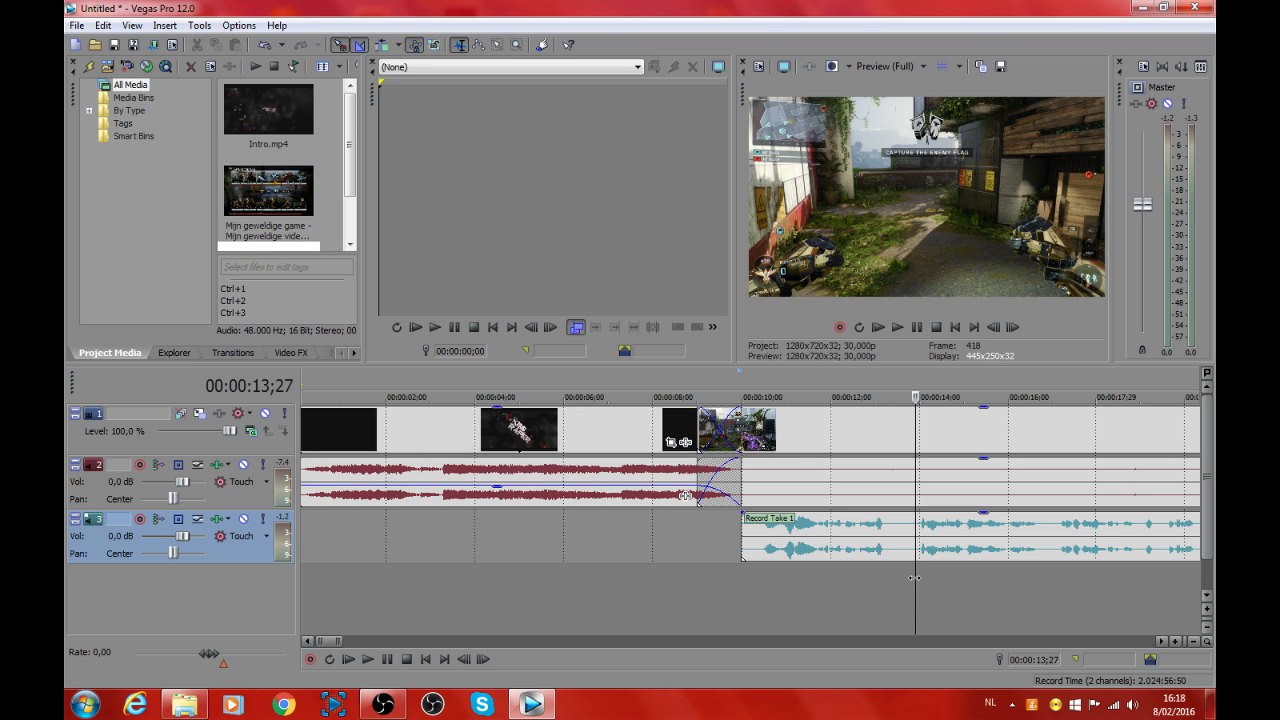
Step: Mark the silent gap in the voice recording from 00:00:13;06 to 00:00:14;00 and play it to check for background noise
{"action": "mouse_move", "coordinate": [913, 578]}
{"action": "left_mouse_down"}
{"action": "mouse_move", "coordinate": [883, 579]}
{"action": "mouse_move", "coordinate": [899, 580]}
{"action": "left_mouse_up"}
{"action": "scroll", "coordinate": [895, 540], "scroll_direction": "up", "scroll_amount": 4}
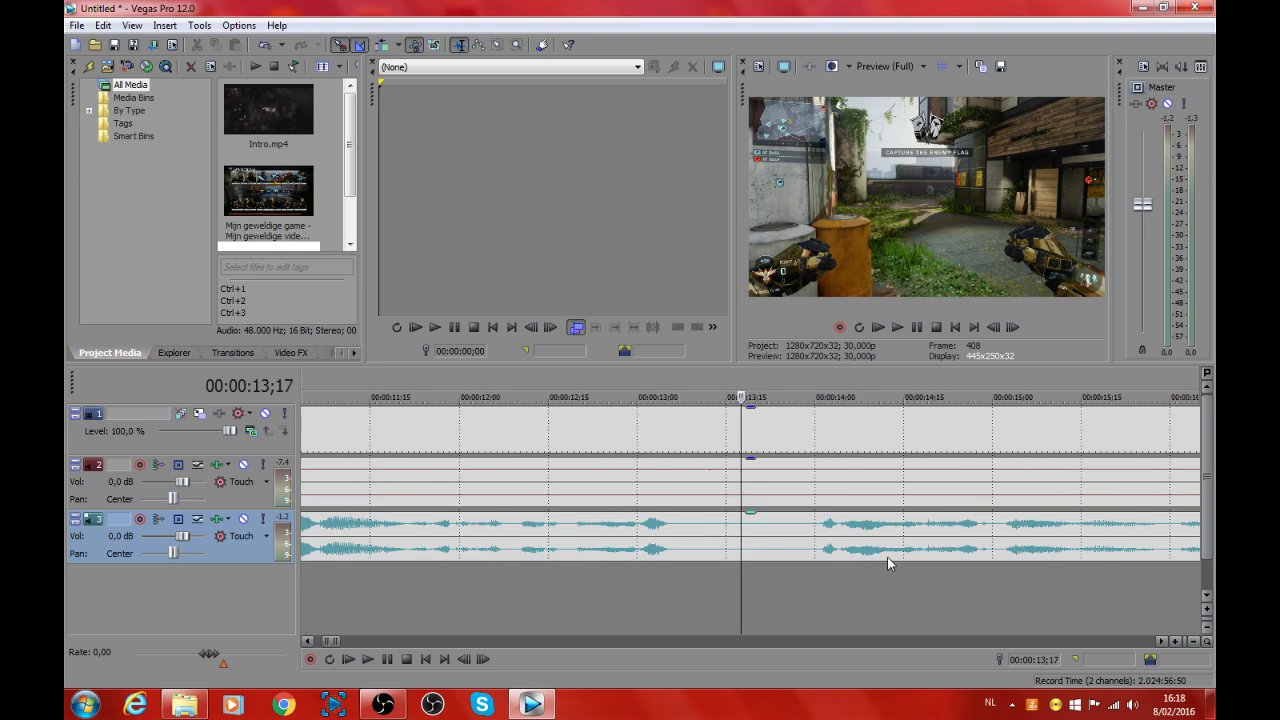
{"action": "left_click_drag", "start_coordinate": [751, 589], "coordinate": [843, 595]}
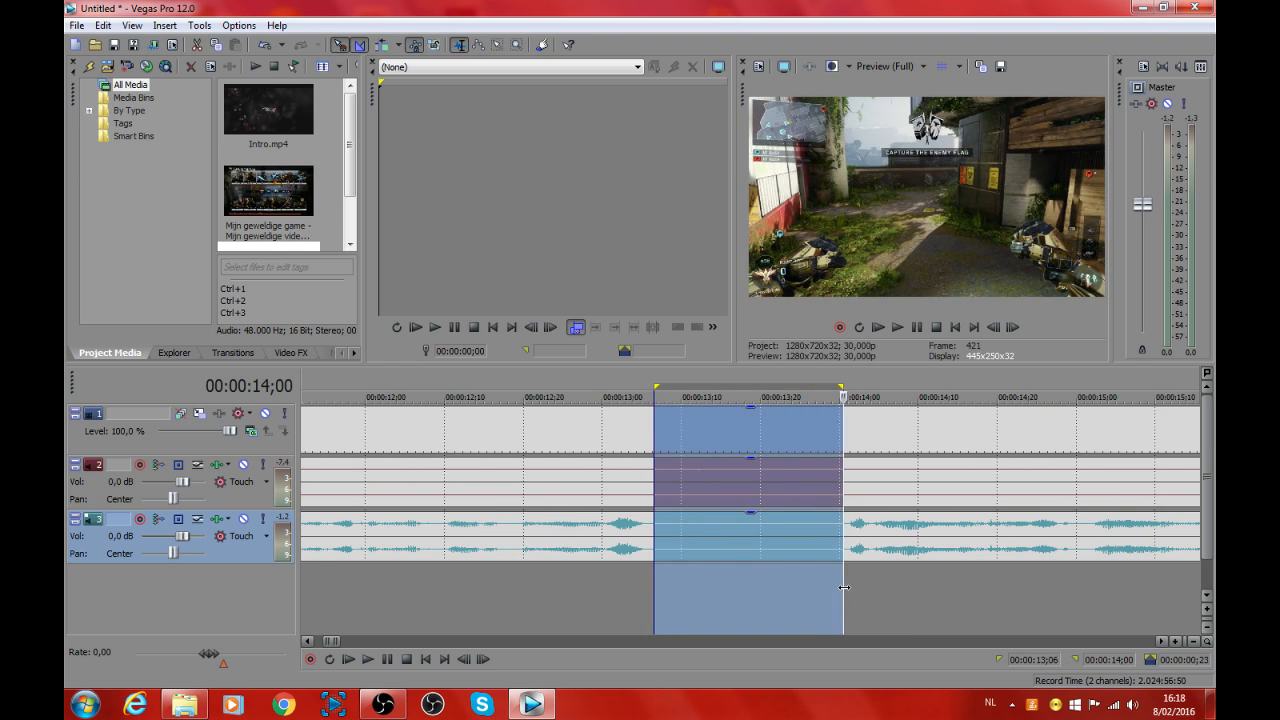
{"action": "left_click", "coordinate": [902, 327]}
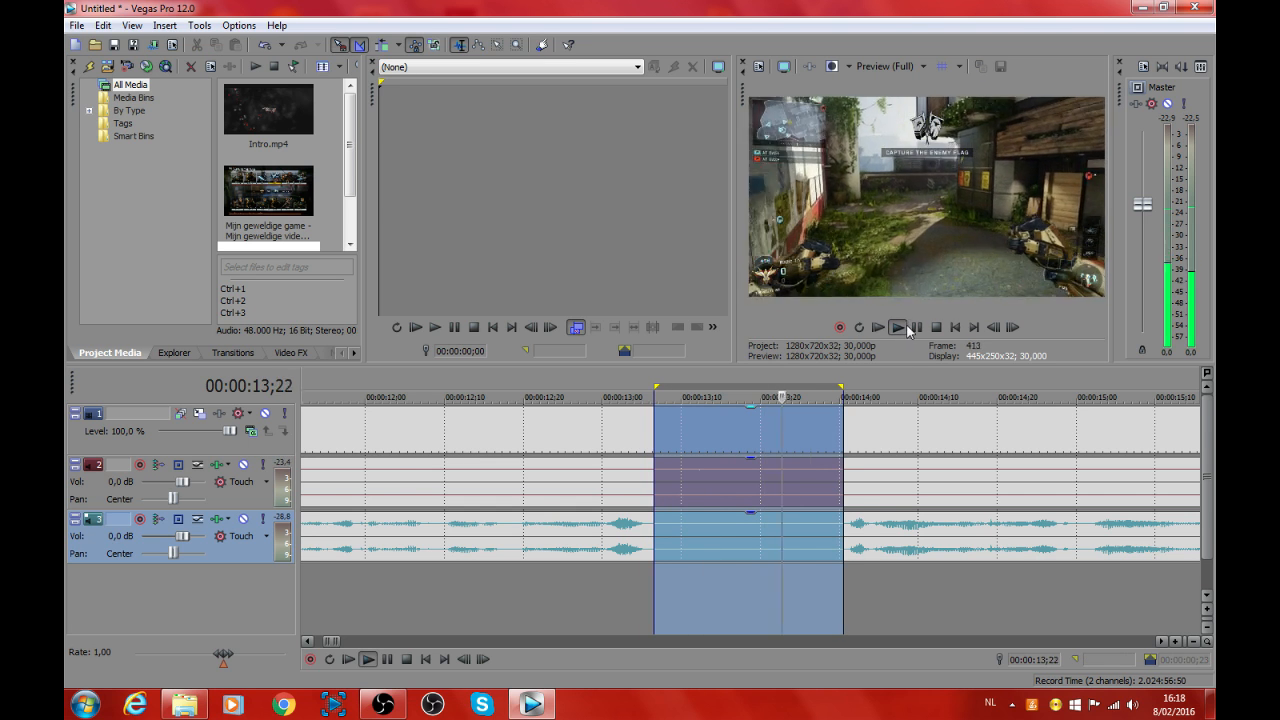
{"action": "left_click", "coordinate": [837, 440]}
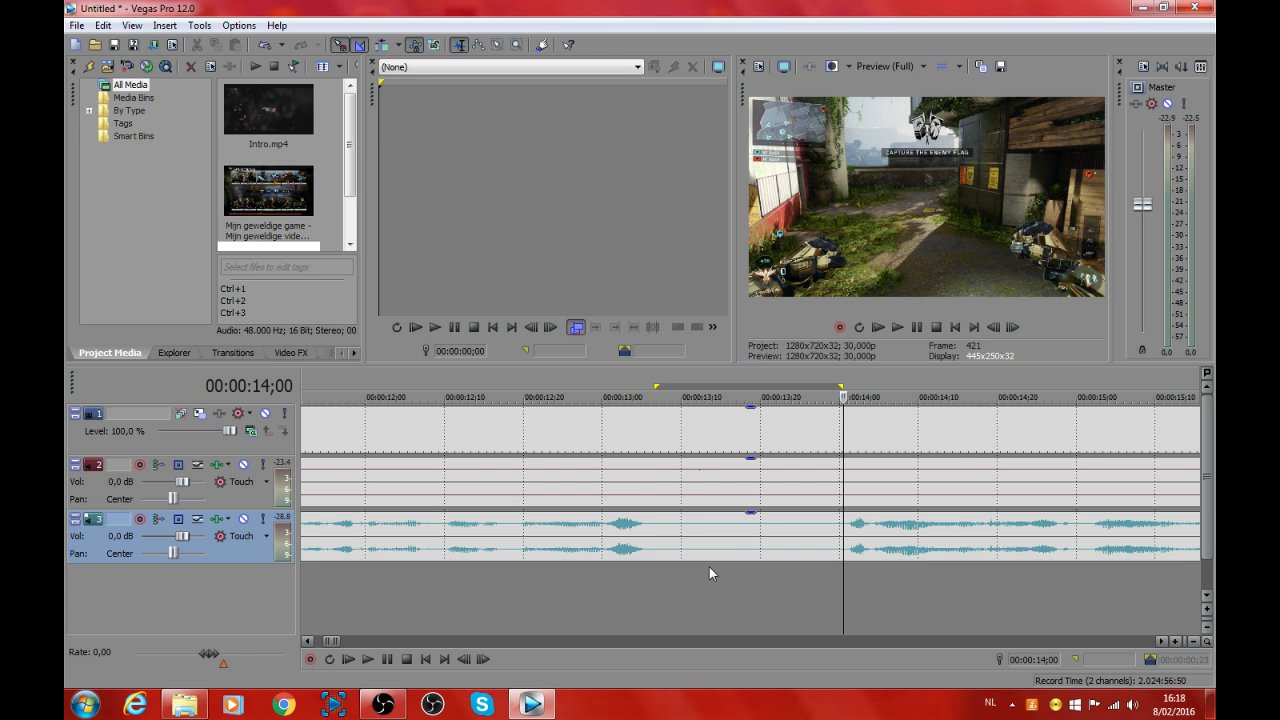
Step: Open the voice recording from the third track in the external audio editor
{"action": "scroll", "coordinate": [710, 575], "scroll_direction": "down", "scroll_amount": 4}
{"action": "right_click", "coordinate": [670, 522]}
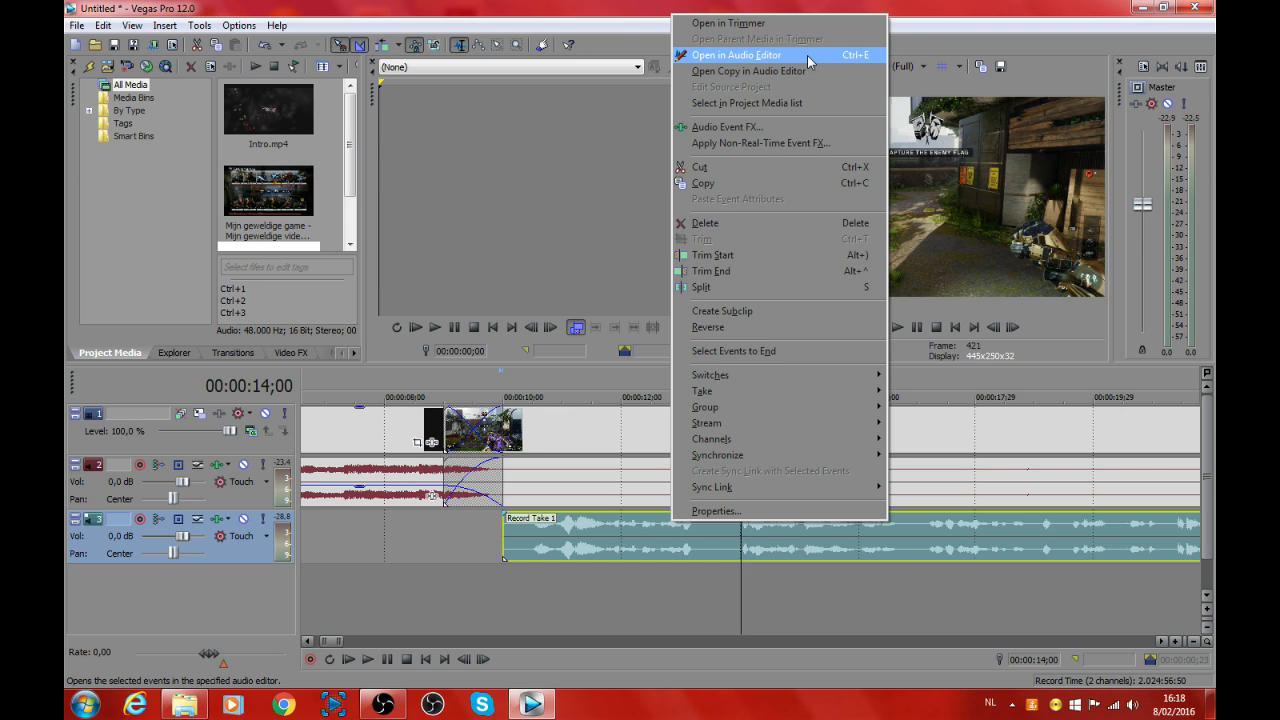
{"action": "left_click", "coordinate": [807, 55]}
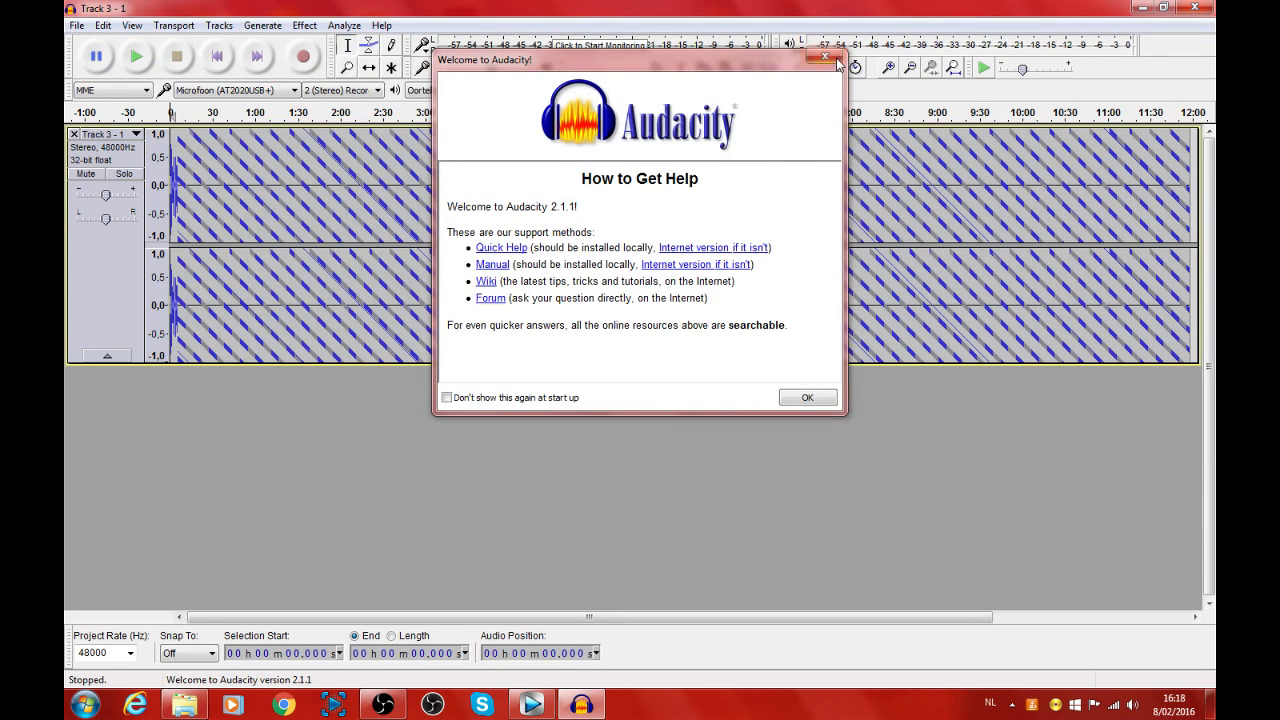
Step: Dismiss the welcome dialog, select the silence from about 3.413 s to 3.712 s in the voice recording and play it
{"action": "left_click", "coordinate": [835, 60]}
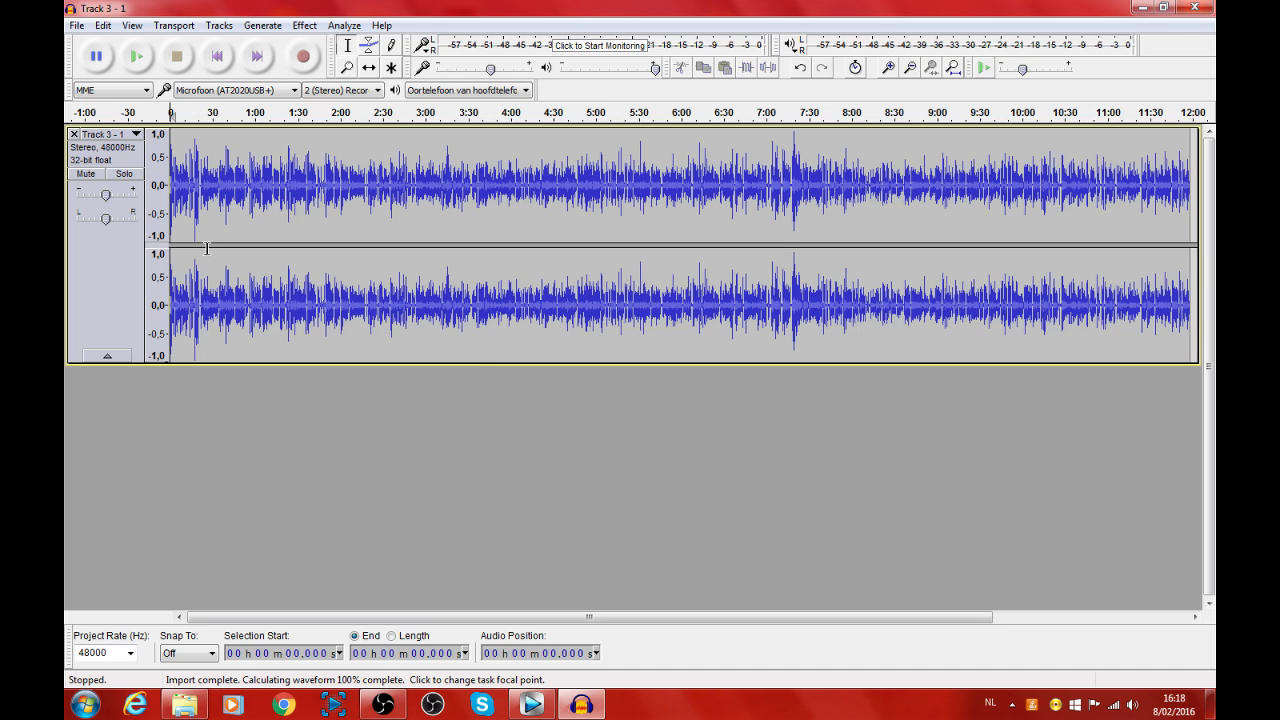
{"action": "scroll", "coordinate": [207, 248], "scroll_direction": "up", "scroll_amount": 5}
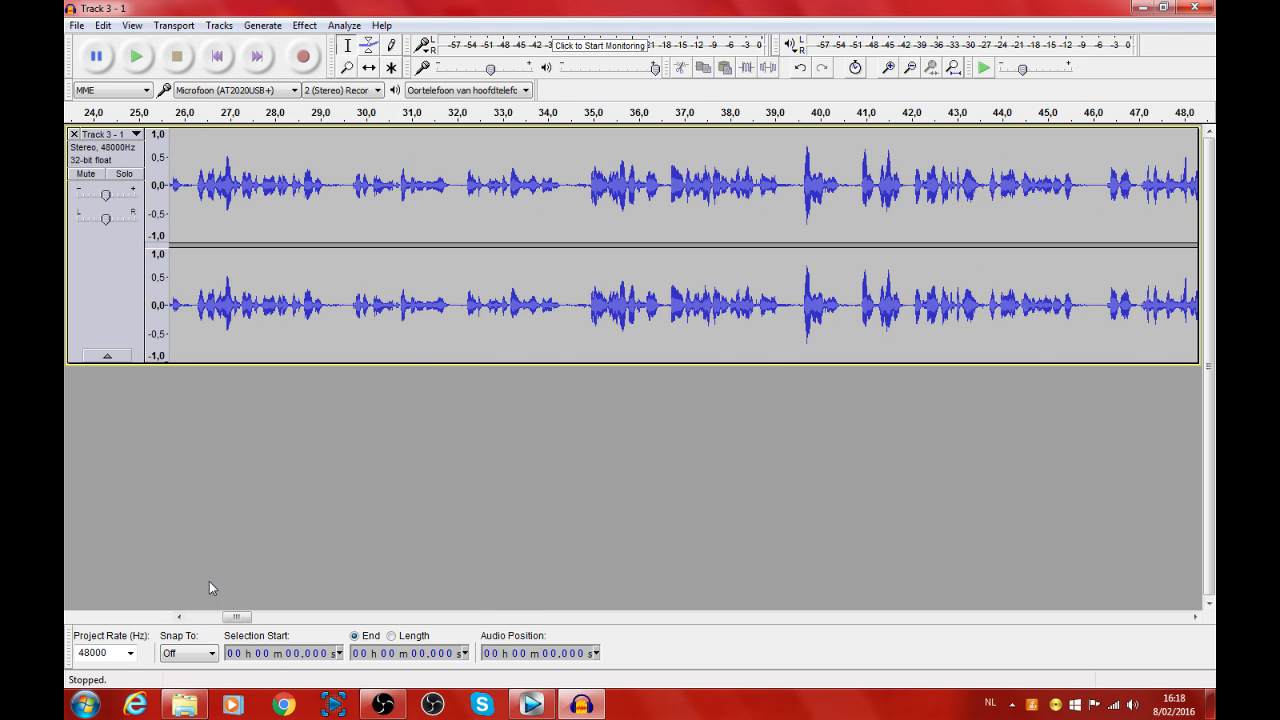
{"action": "left_click", "coordinate": [214, 616]}
{"action": "left_click", "coordinate": [324, 182]}
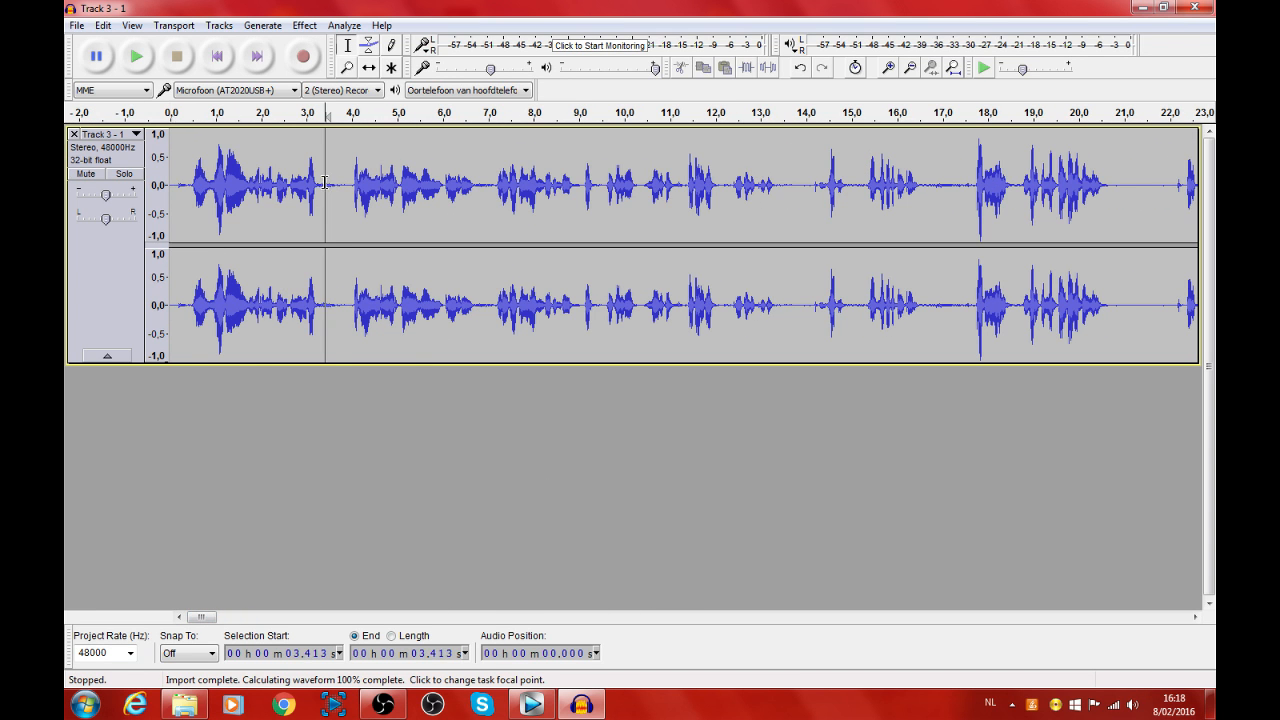
{"action": "left_click_drag", "start_coordinate": [324, 182], "coordinate": [339, 183]}
{"action": "left_click", "coordinate": [136, 56]}
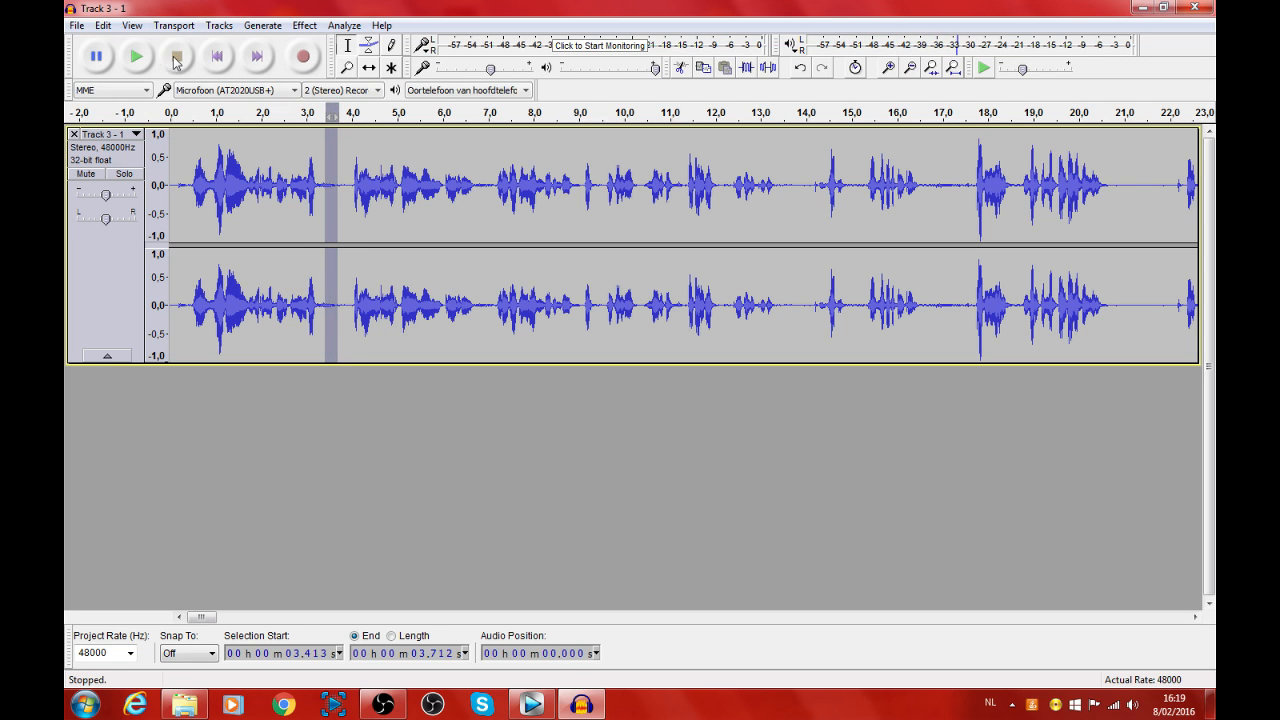
Step: Select and play the silent gap from about 3.213 s to 4.002 s and capture it as the Noise Reduction profile
{"action": "scroll", "coordinate": [319, 193], "scroll_direction": "up", "scroll_amount": 4, "text": "ctrl"}
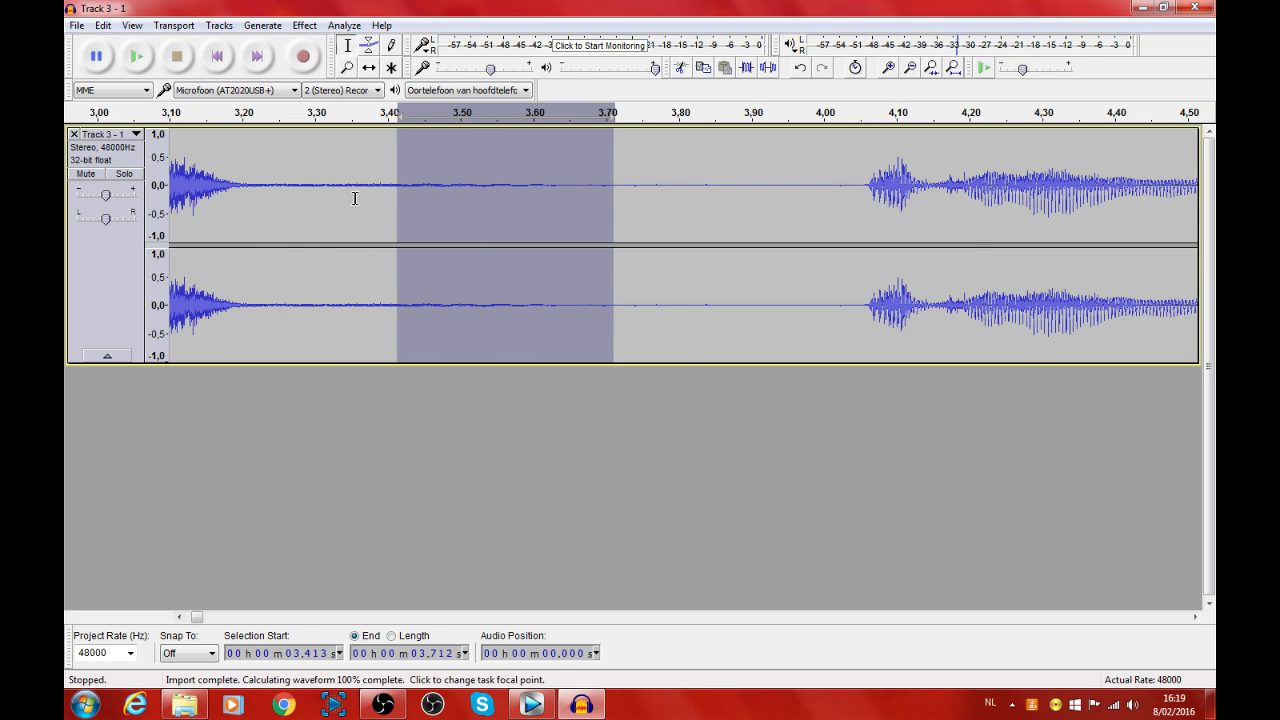
{"action": "left_click_drag", "start_coordinate": [250, 177], "coordinate": [824, 185]}
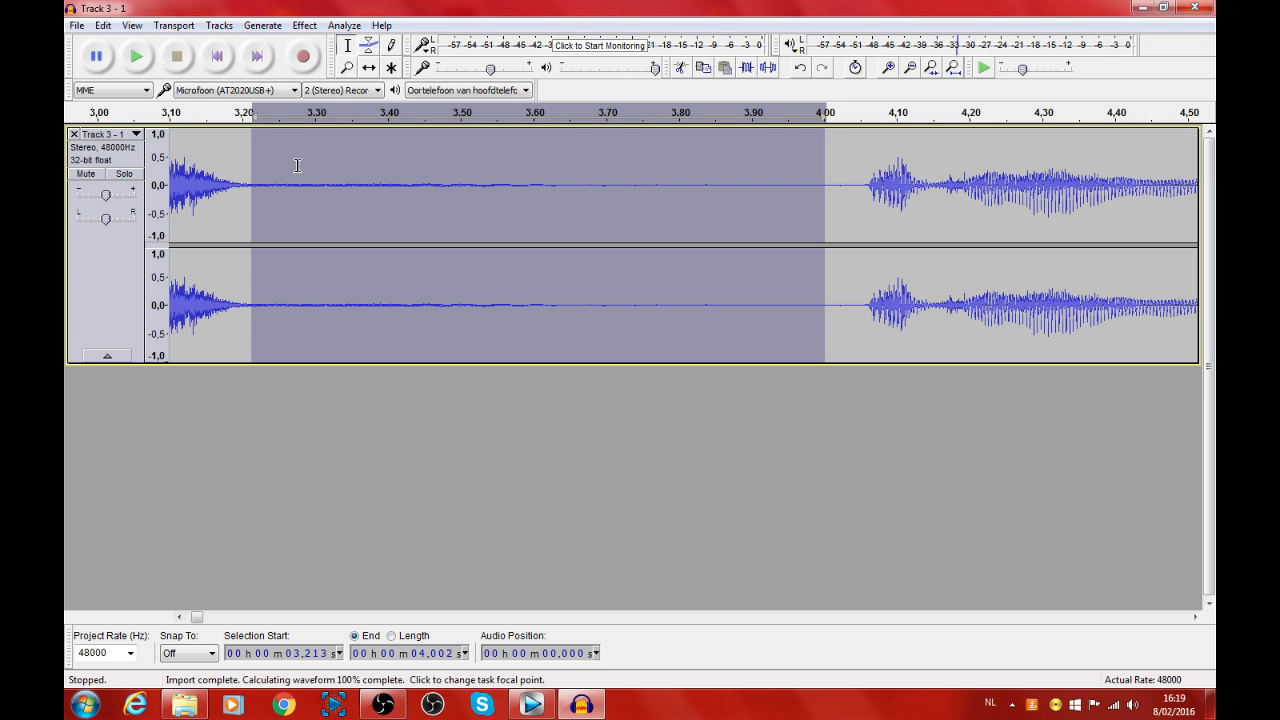
{"action": "left_click", "coordinate": [137, 57]}
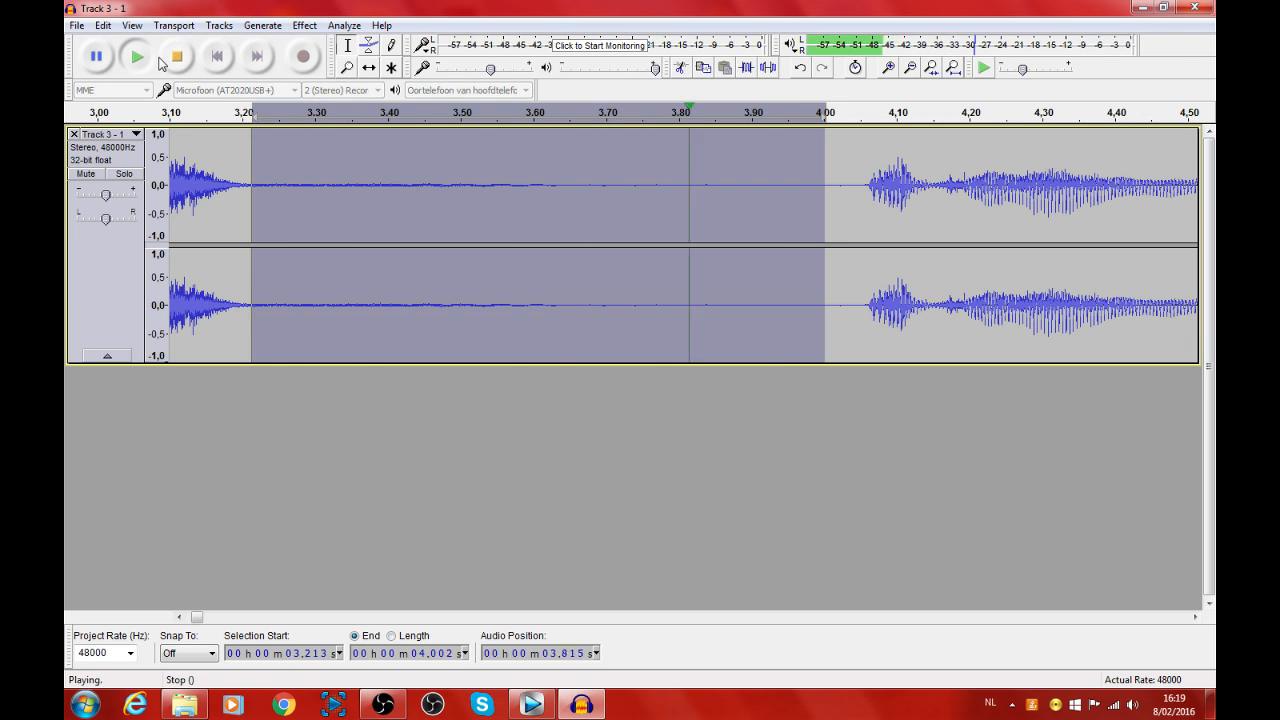
{"action": "left_click", "coordinate": [304, 26]}
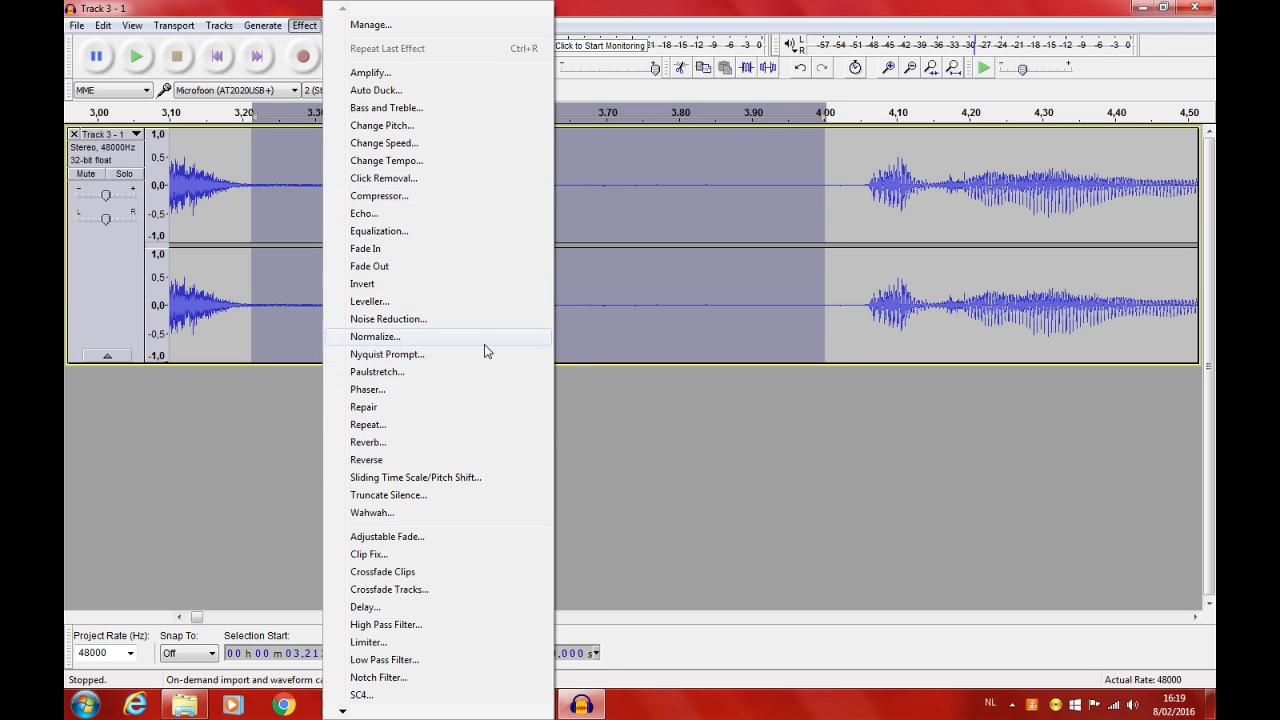
{"action": "left_click", "coordinate": [485, 319]}
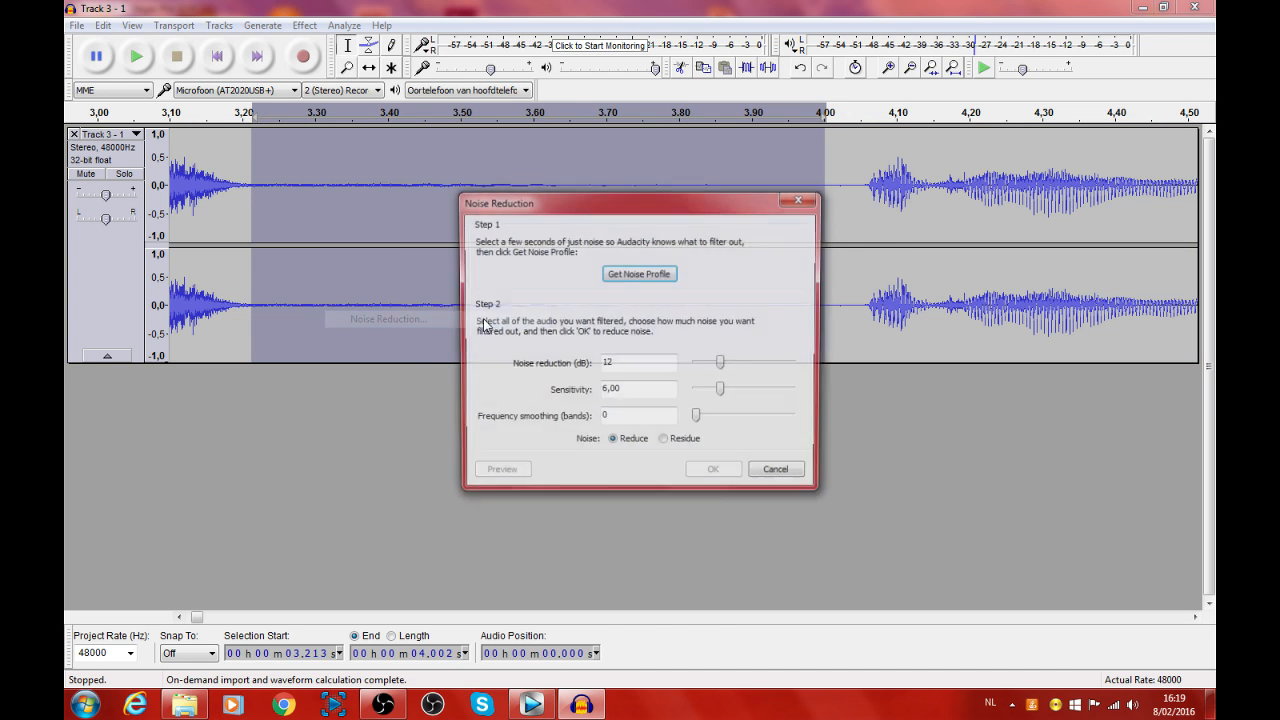
{"action": "left_click", "coordinate": [650, 276]}
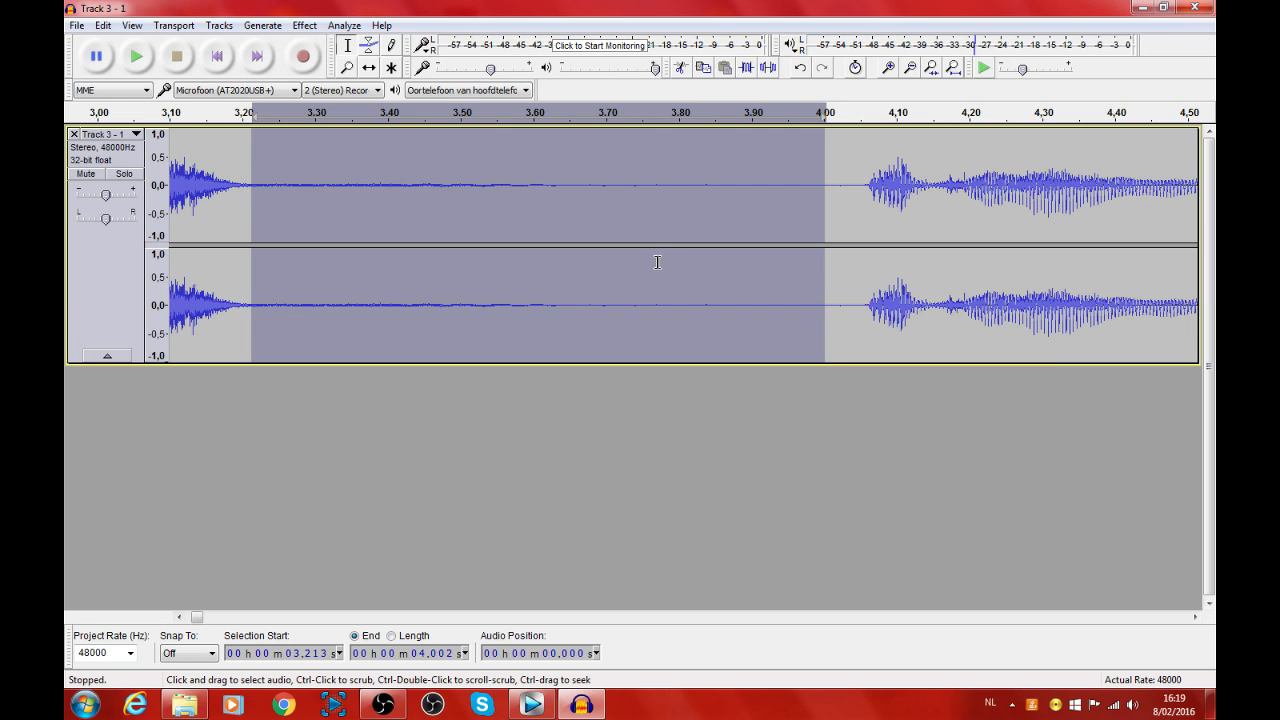
Step: Apply Noise Reduction to the entire recording with 12 dB reduction, sensitivity 6,00 and frequency smoothing 0
{"action": "key", "text": "ctrl+a"}
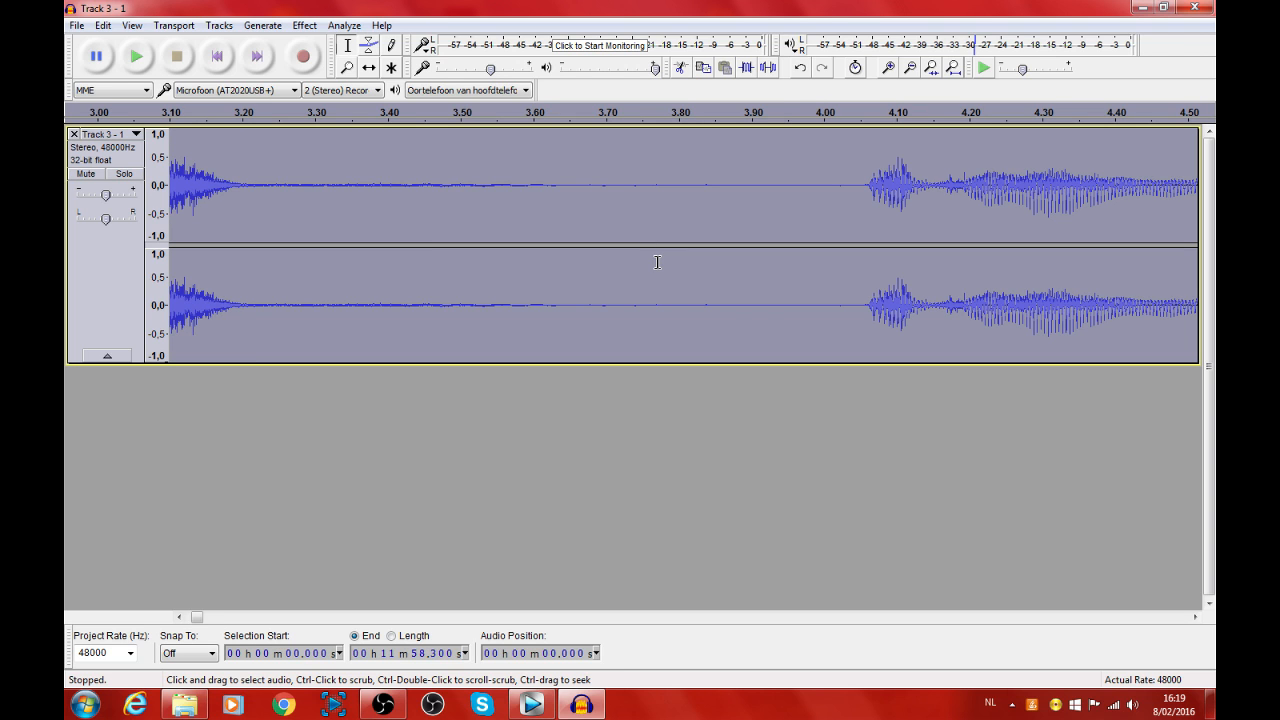
{"action": "left_click", "coordinate": [304, 25]}
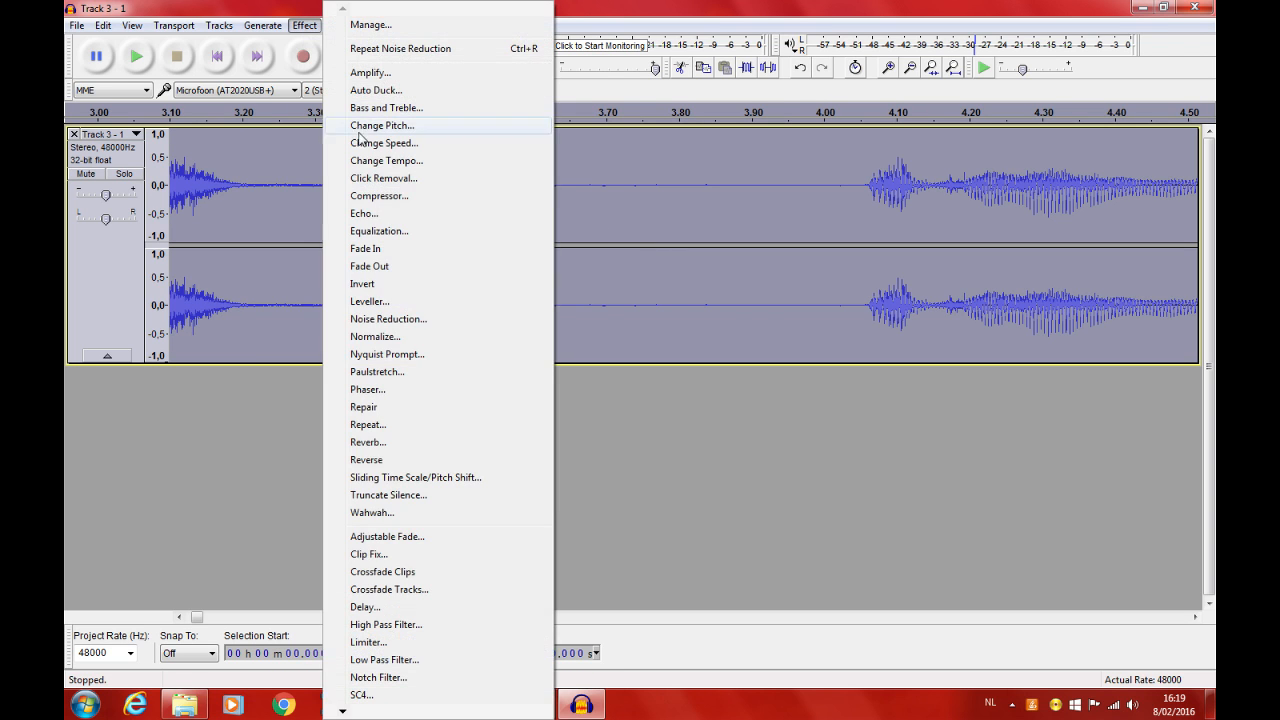
{"action": "left_click", "coordinate": [415, 319]}
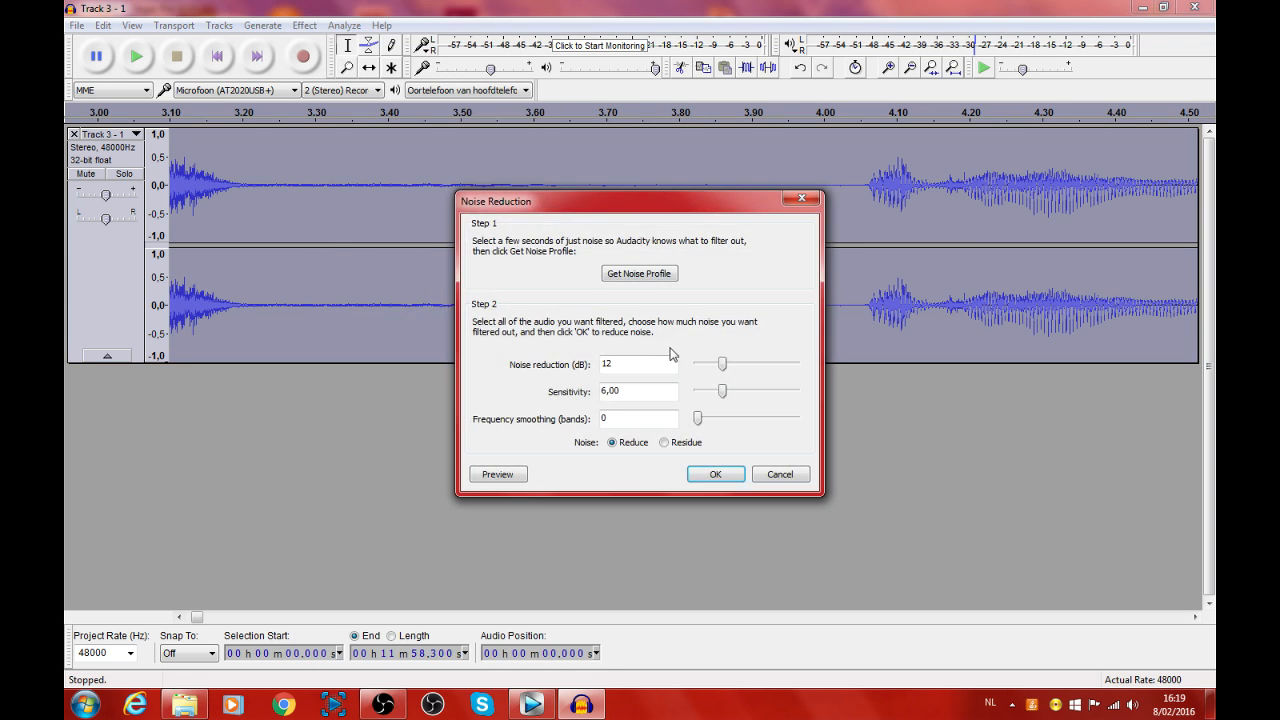
{"action": "left_click", "coordinate": [712, 474]}
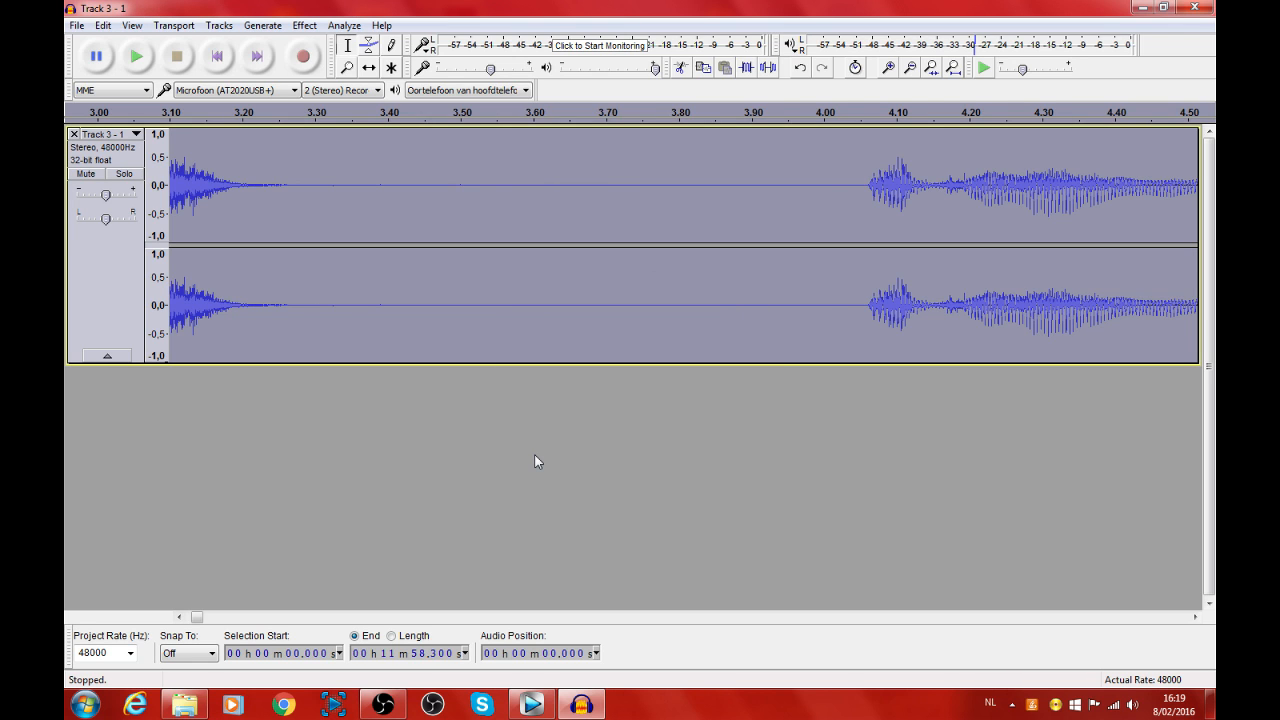
Step: Play the cleaned recording from about 3.242 s and examine the waveform over its whole length
{"action": "left_click", "coordinate": [273, 165]}
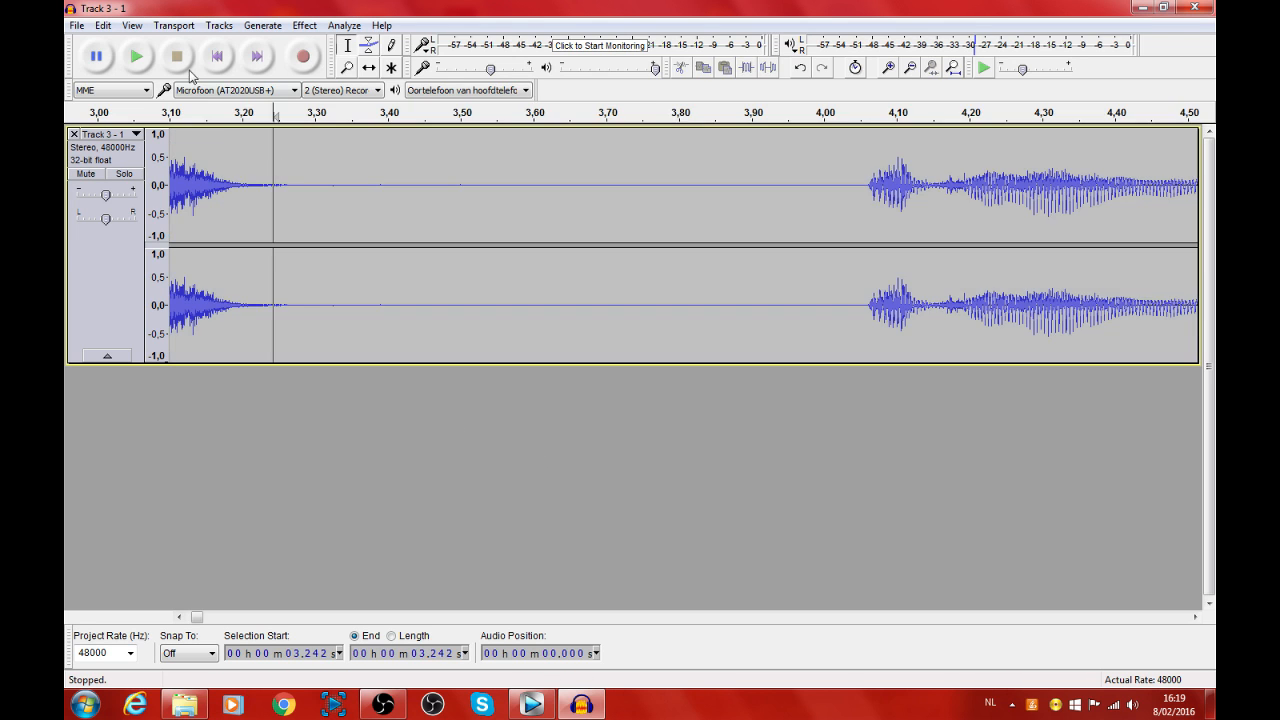
{"action": "left_click", "coordinate": [138, 57]}
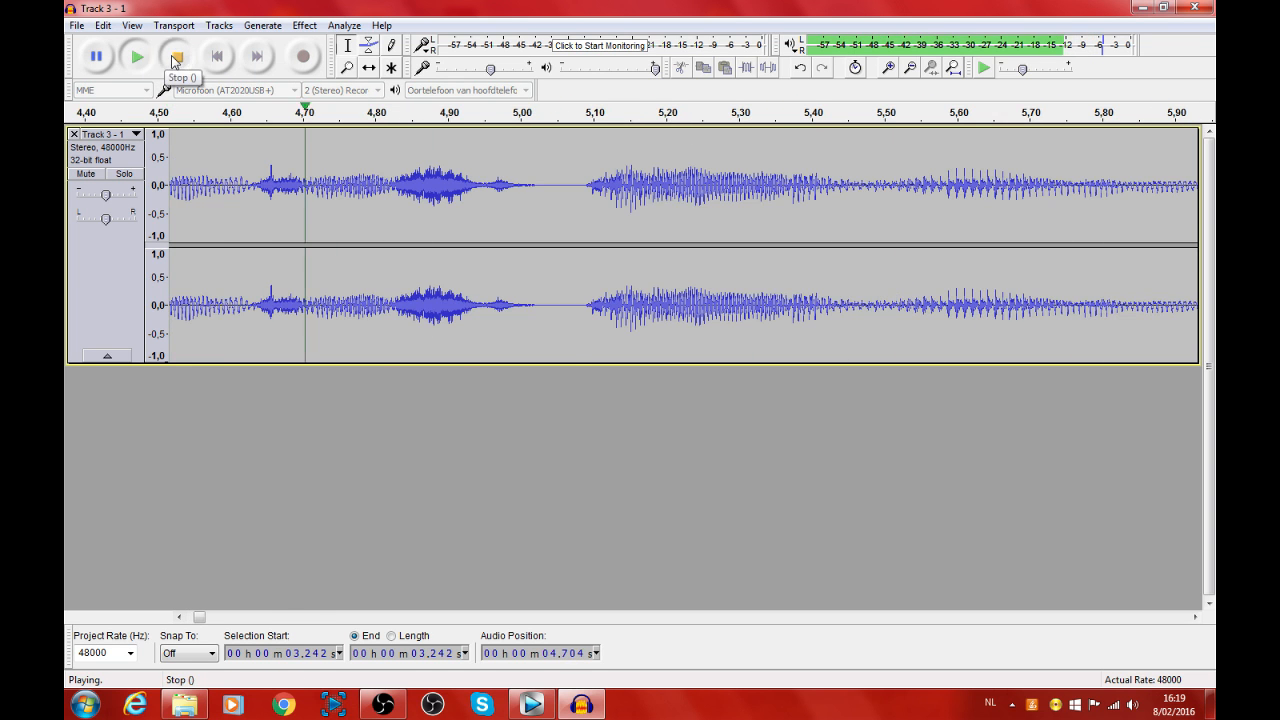
{"action": "left_click", "coordinate": [176, 57]}
{"action": "scroll", "coordinate": [456, 277], "scroll_direction": "down", "scroll_amount": 3}
{"action": "scroll", "coordinate": [456, 277], "scroll_direction": "down", "scroll_amount": 6}
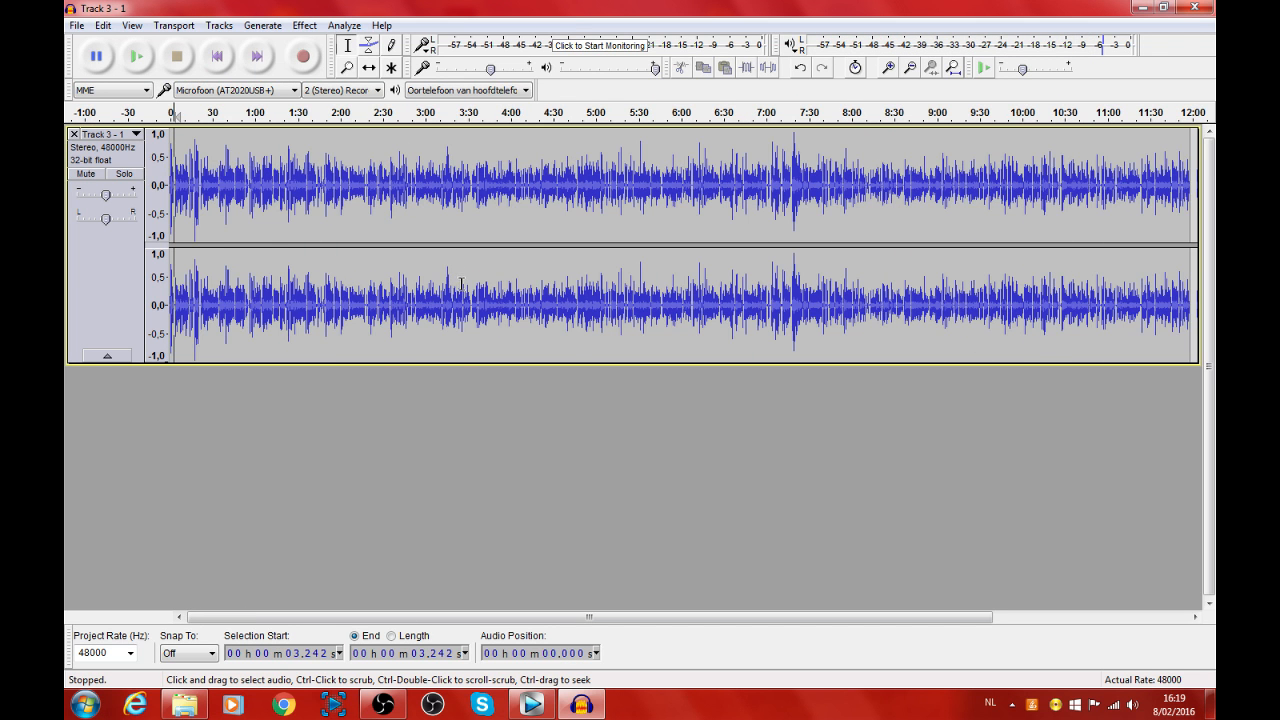
{"action": "scroll", "coordinate": [464, 287], "scroll_direction": "down", "scroll_amount": 1}
{"action": "scroll", "coordinate": [464, 287], "scroll_direction": "up", "scroll_amount": 2}
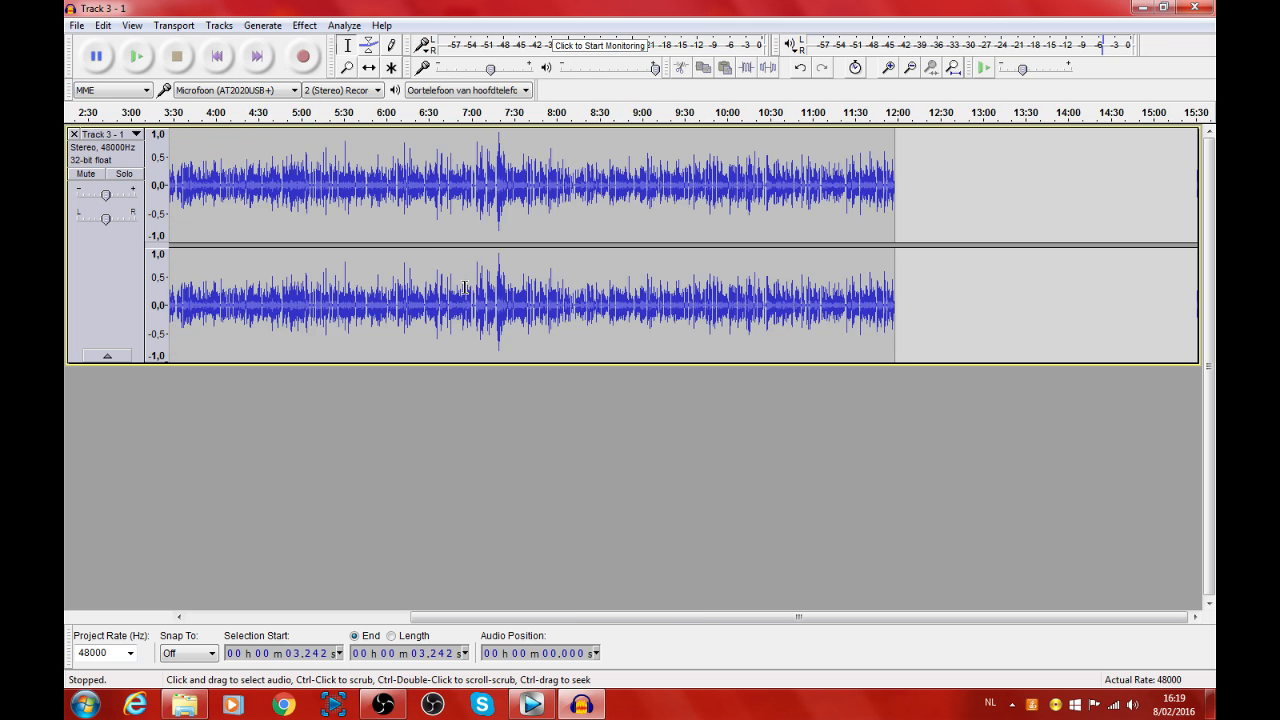
{"action": "left_click_drag", "start_coordinate": [651, 619], "coordinate": [370, 620]}
{"action": "scroll", "coordinate": [494, 548], "scroll_direction": "down", "scroll_amount": 1}
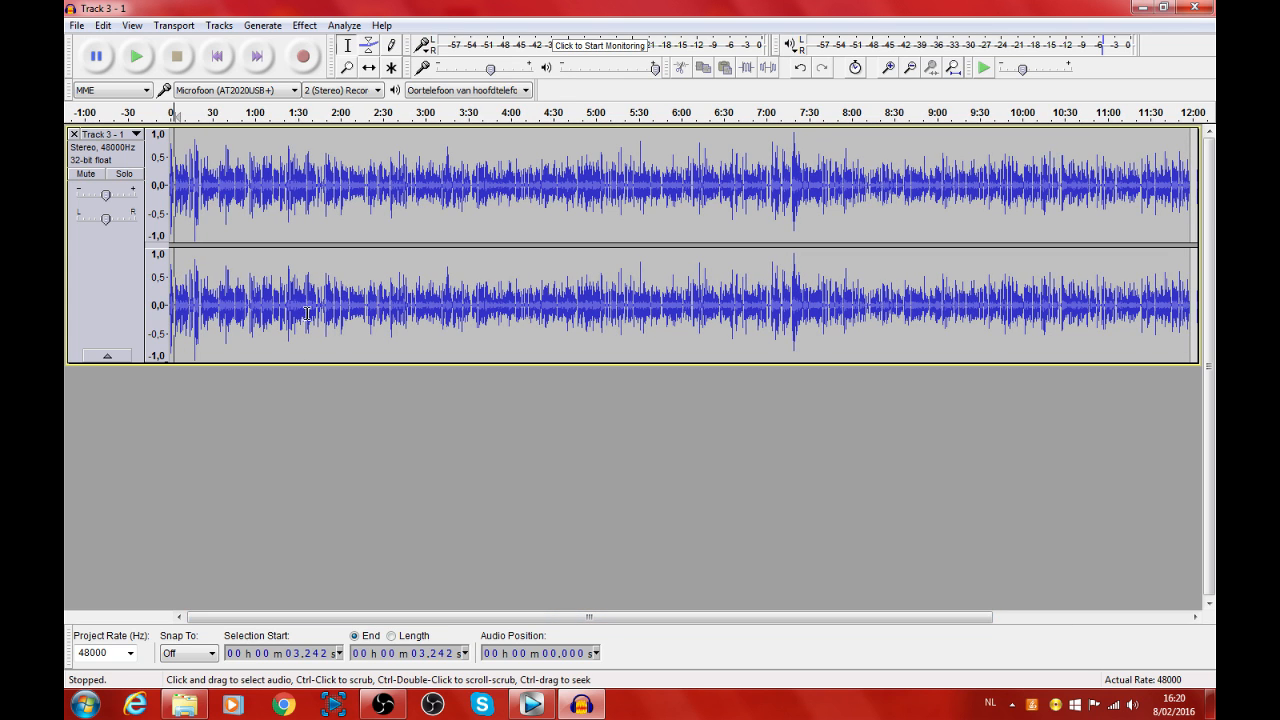
Step: Amplify the entire recording by 0,11 dB to a new peak amplitude of 0,00 dB, without allowing clipping
{"action": "key", "text": "ctrl+a"}
{"action": "left_click", "coordinate": [305, 25]}
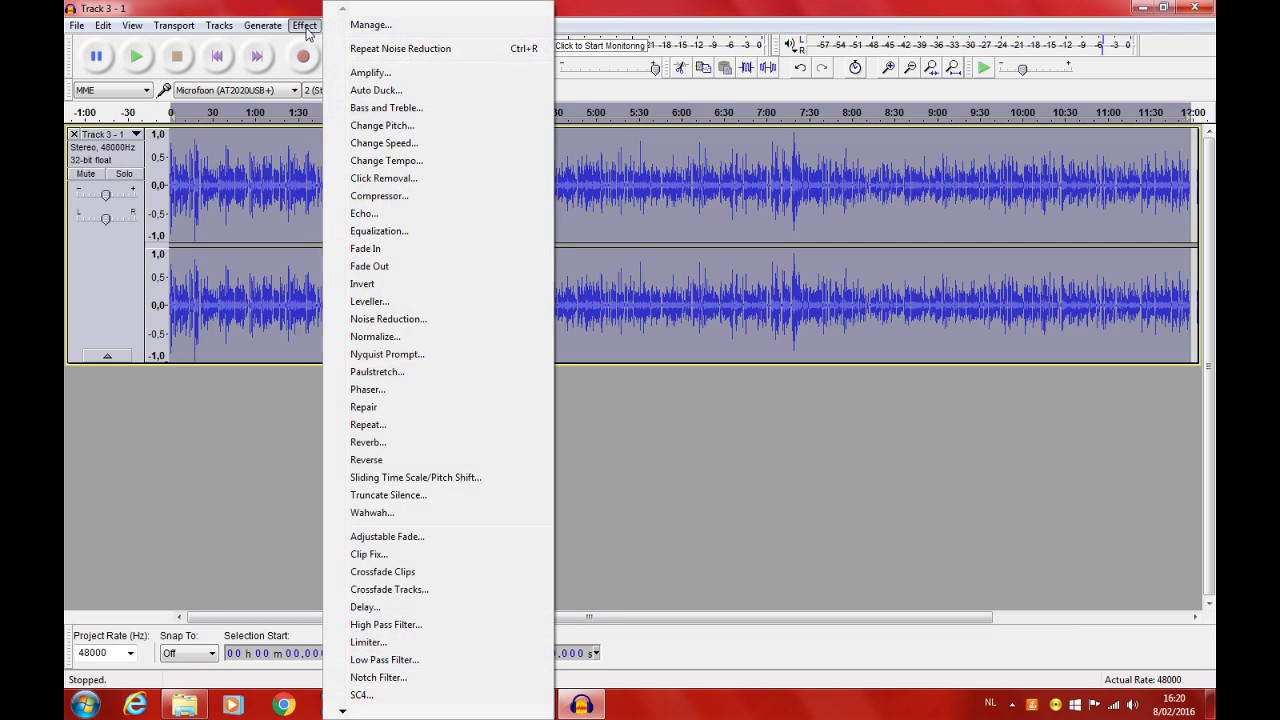
{"action": "left_click", "coordinate": [387, 75]}
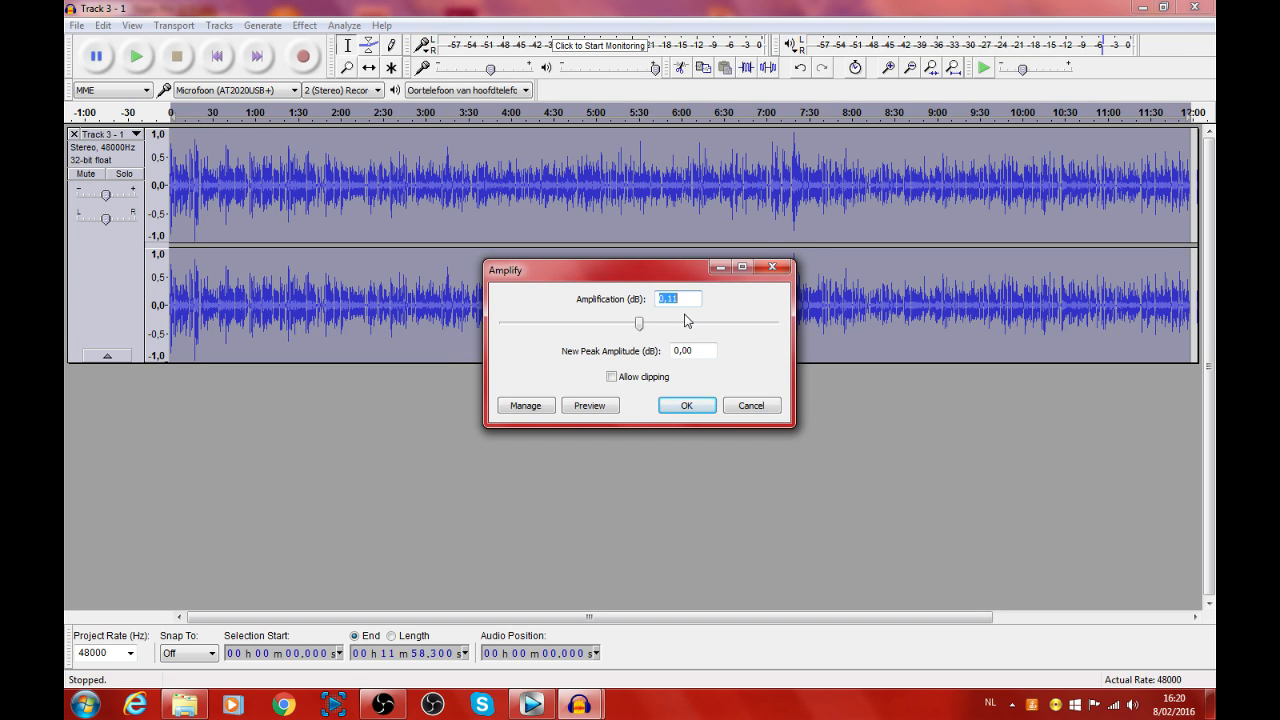
{"action": "left_click", "coordinate": [712, 413]}
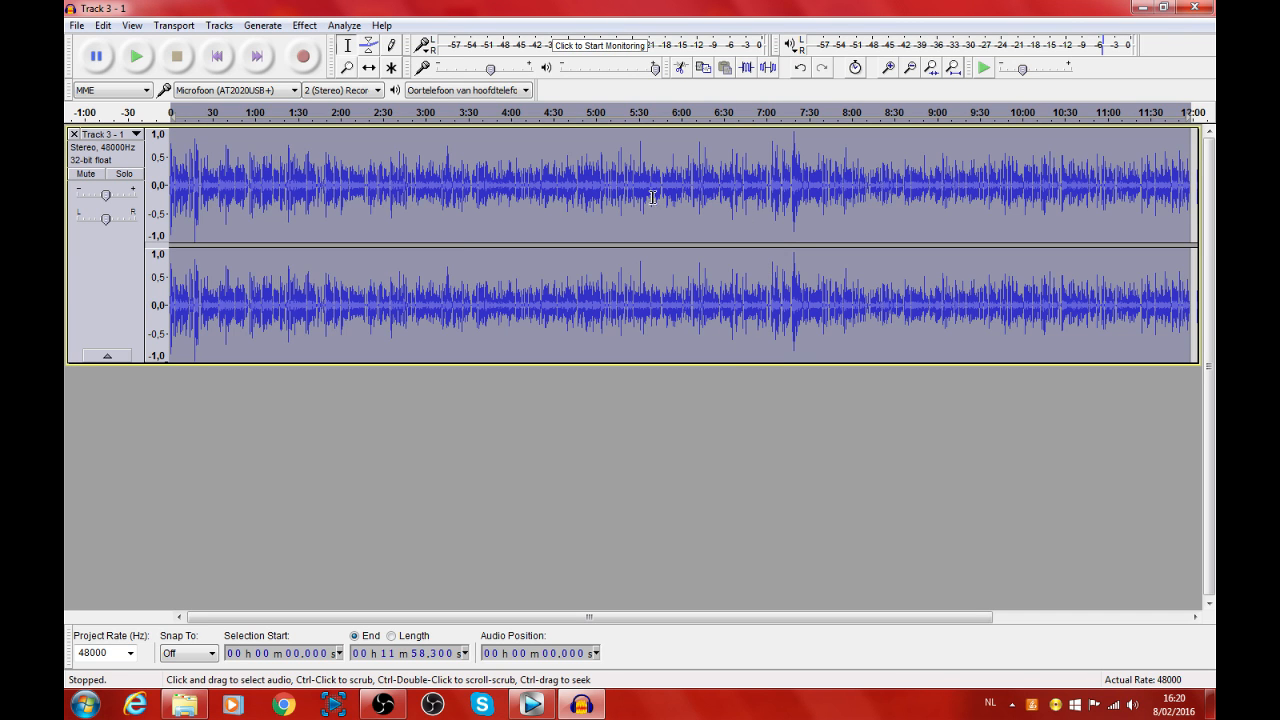
Step: Export the recording as an Ogg Vorbis file named "Track 3 - 1" in the Audacity folder, accepting the metadata as is
{"action": "left_click", "coordinate": [79, 26]}
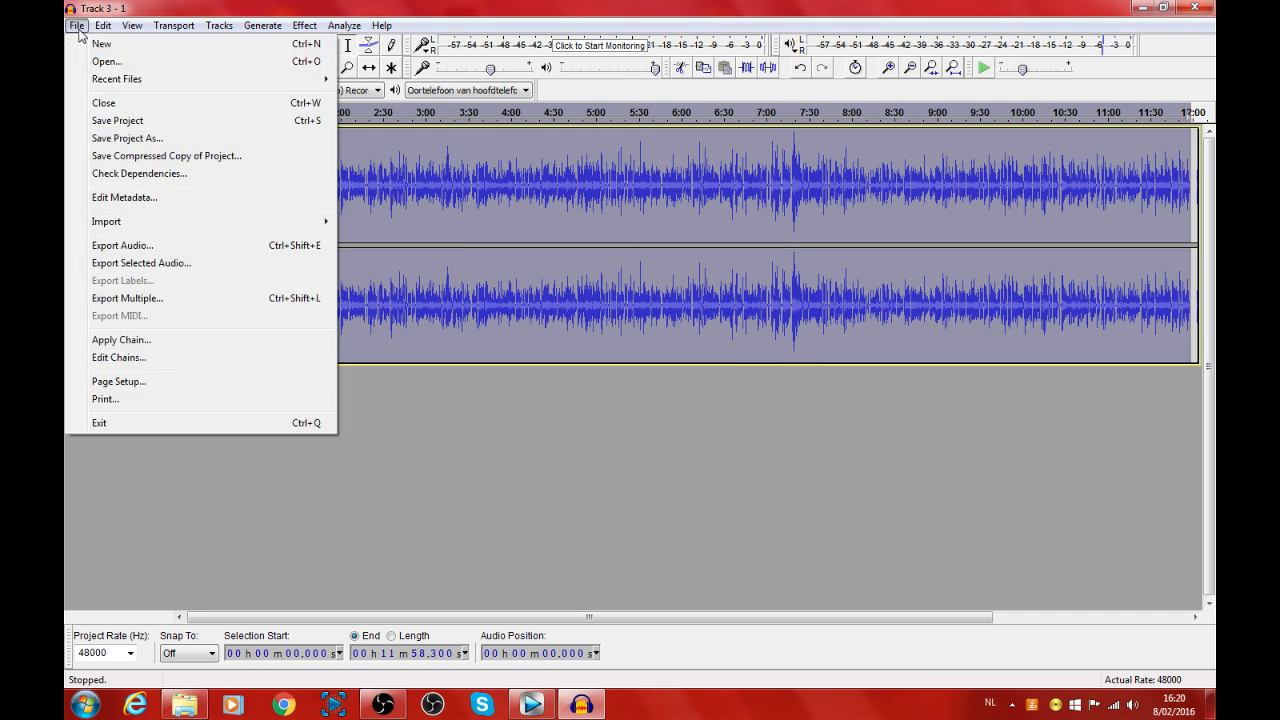
{"action": "left_click", "coordinate": [150, 246]}
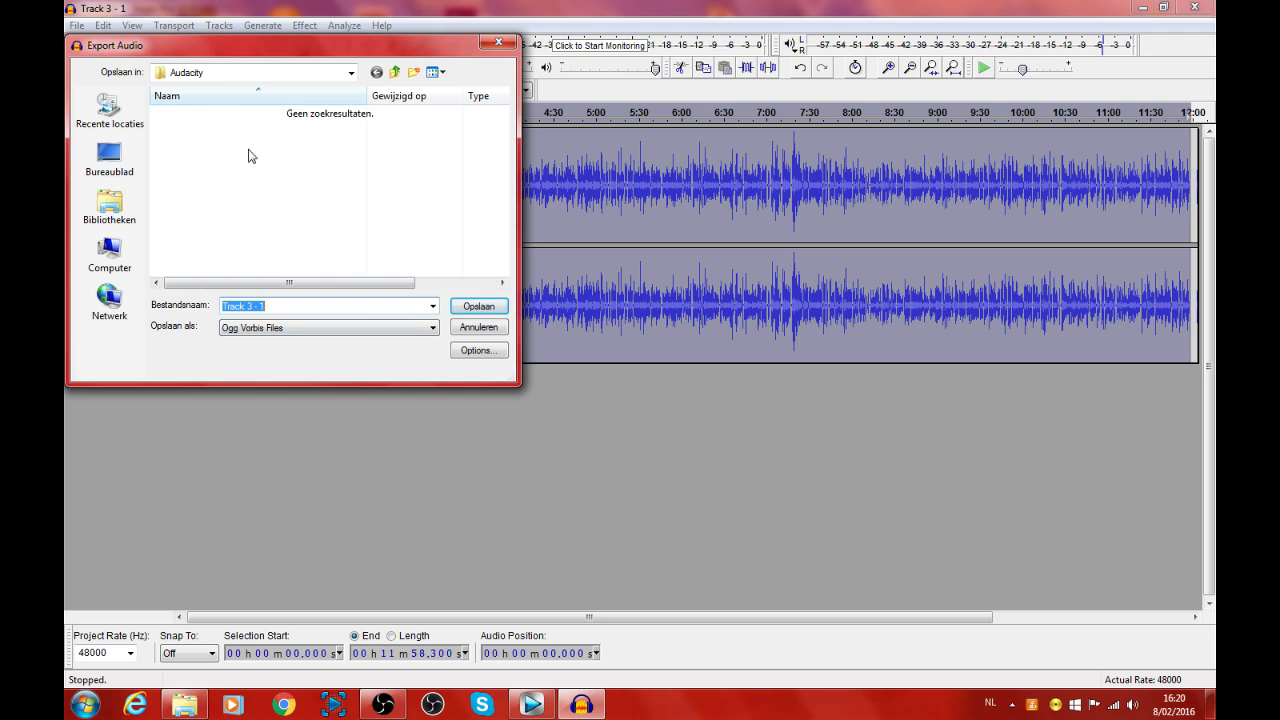
{"action": "left_click", "coordinate": [369, 328]}
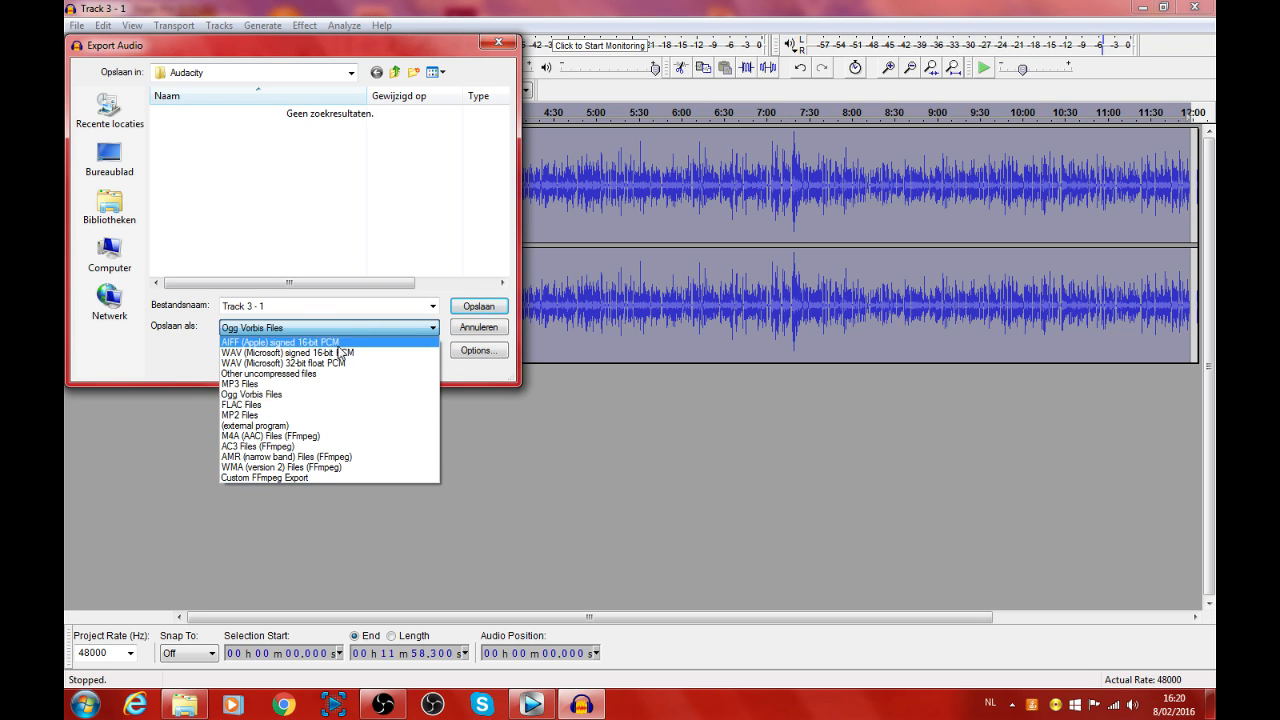
{"action": "left_click", "coordinate": [330, 326]}
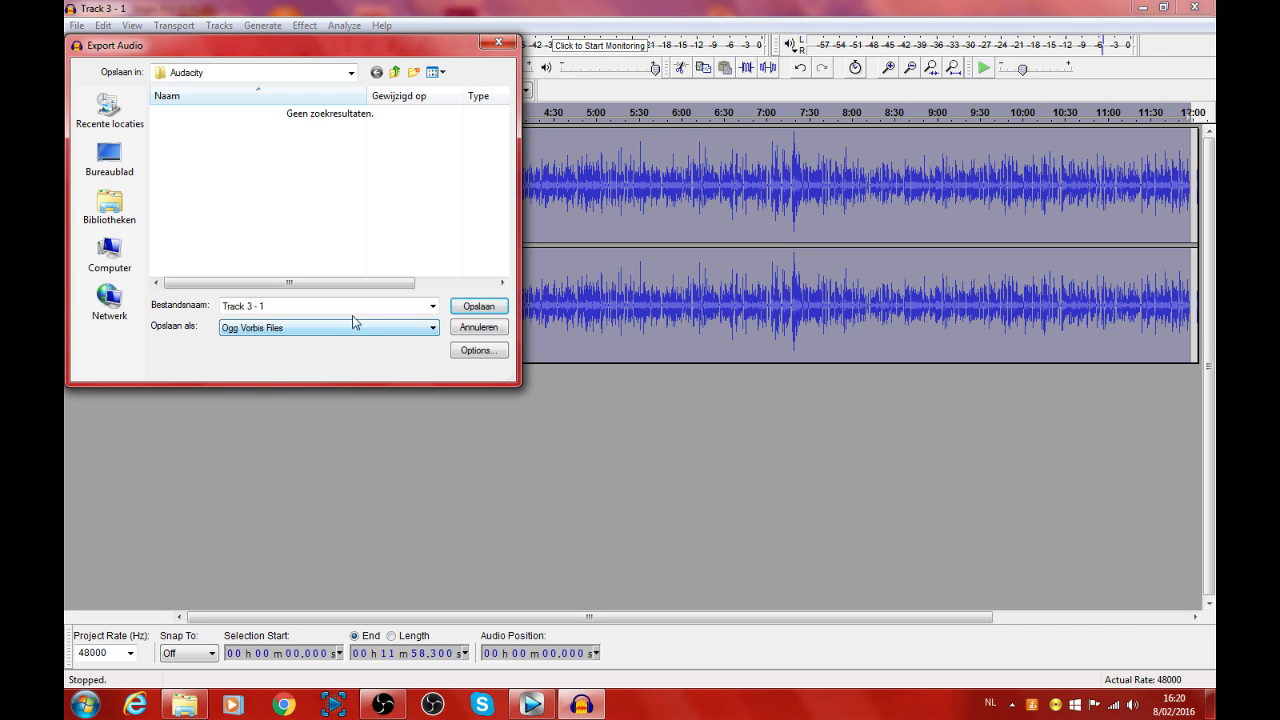
{"action": "left_click", "coordinate": [472, 308]}
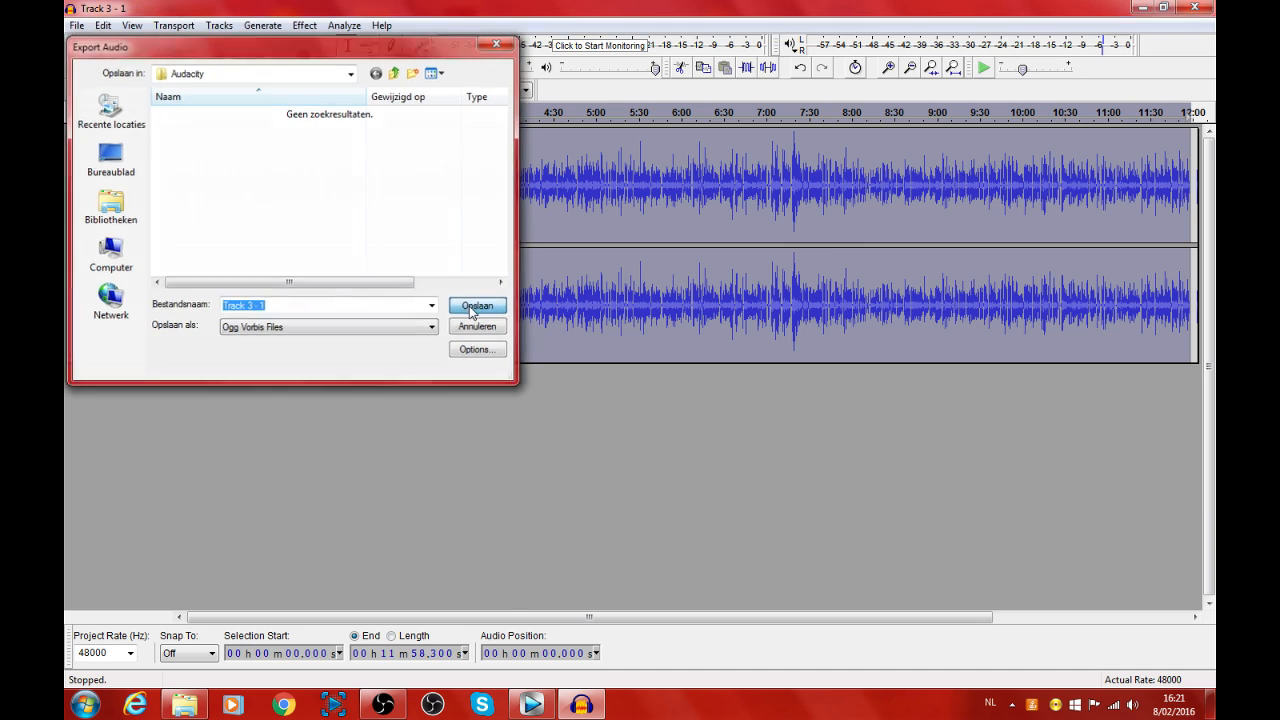
{"action": "left_click", "coordinate": [721, 485]}
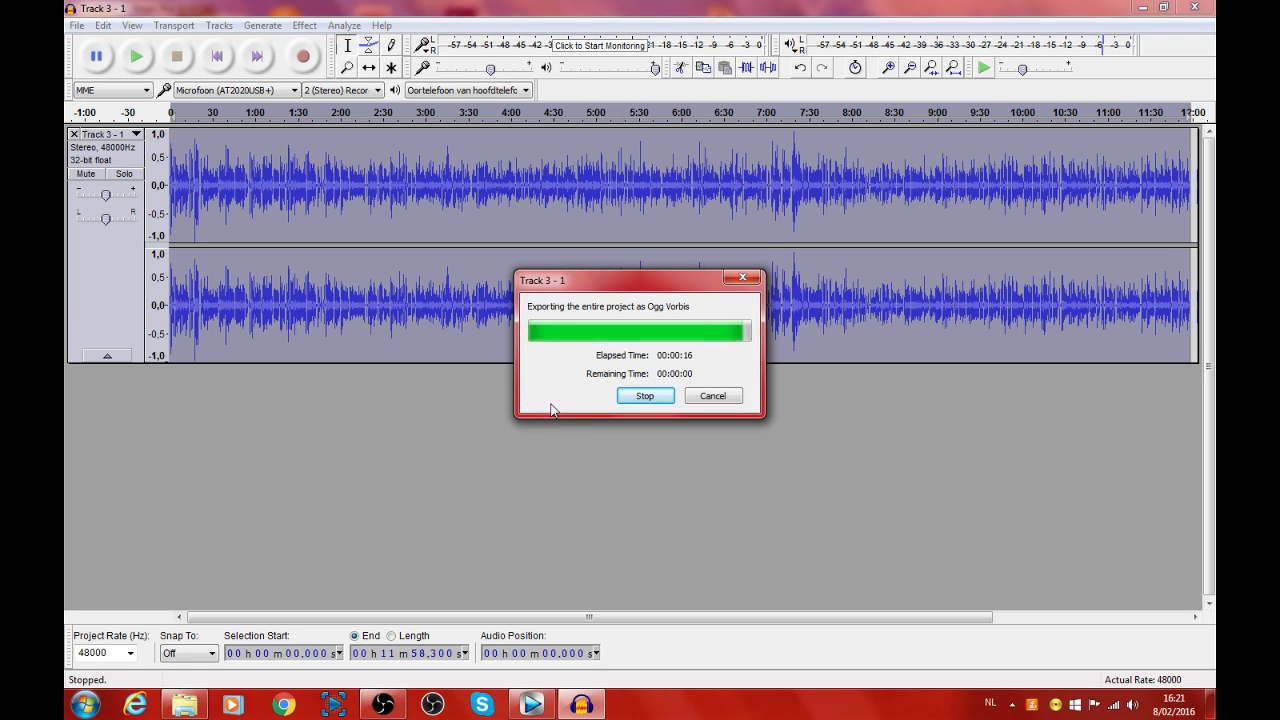
Step: Close Audacity without saving the project changes and open the Videos folder from the desktop
{"action": "left_click", "coordinate": [1193, 7]}
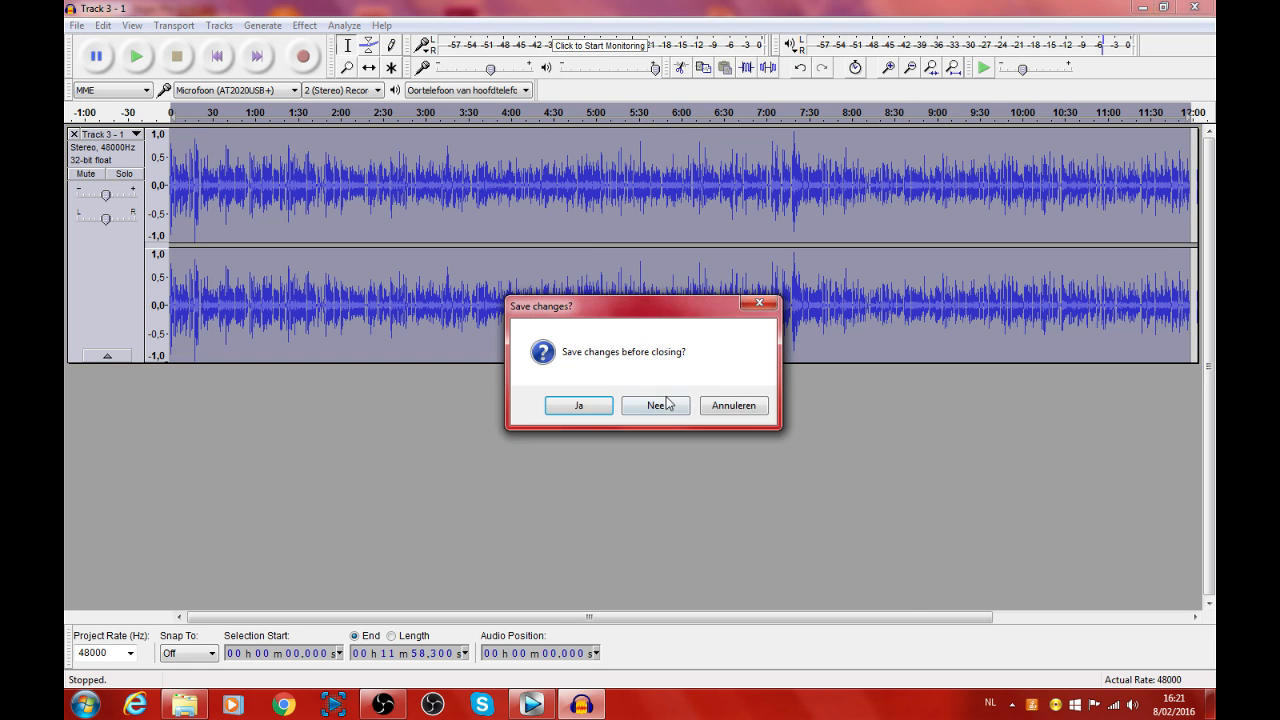
{"action": "left_click", "coordinate": [665, 402]}
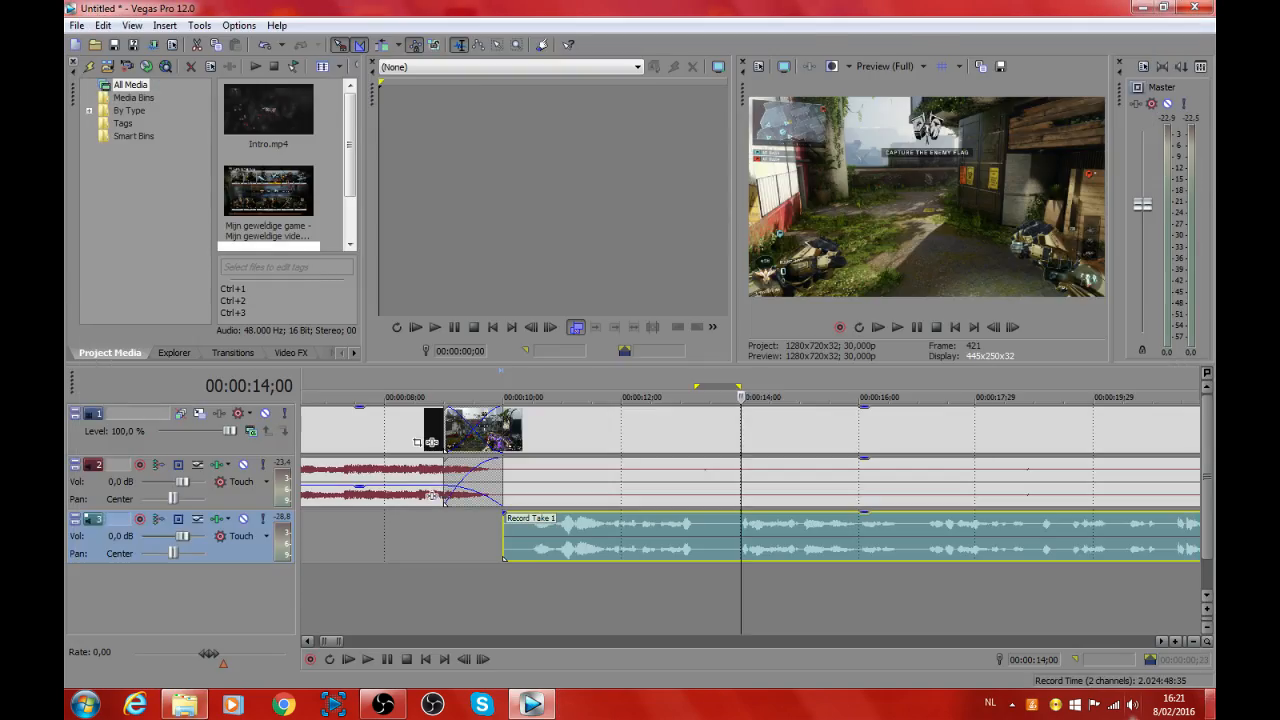
{"action": "left_click", "coordinate": [1211, 705]}
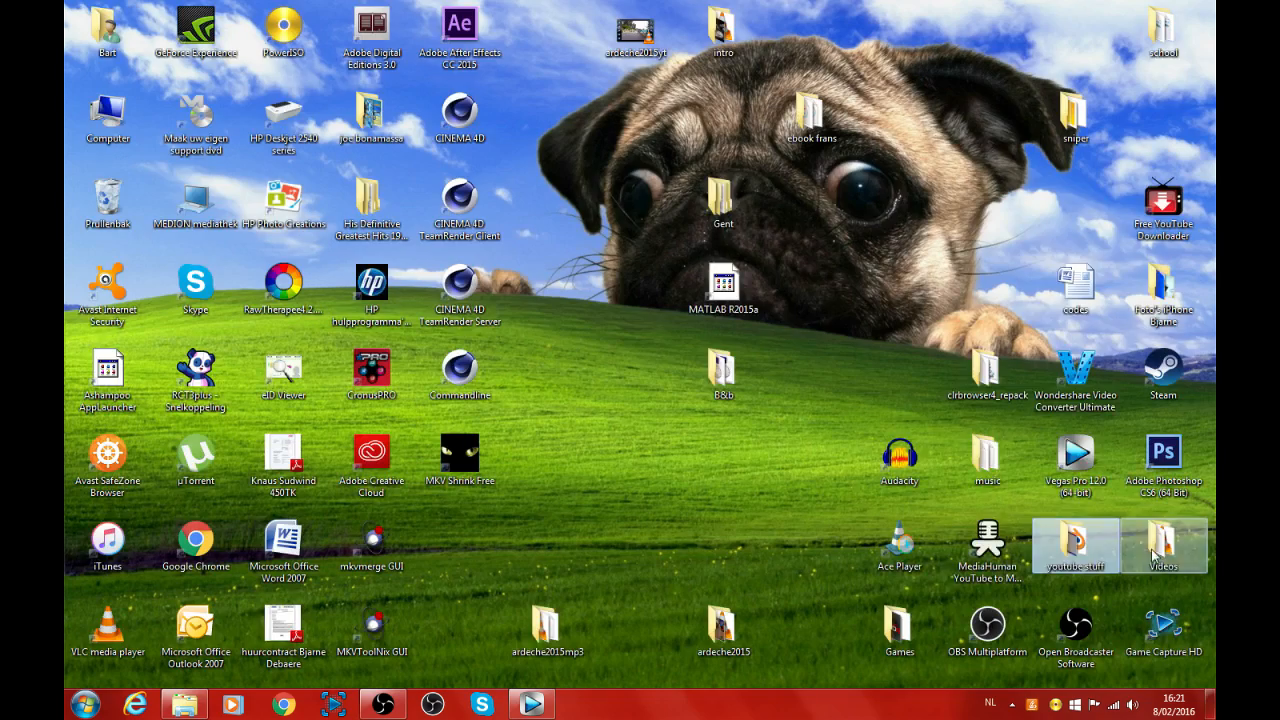
{"action": "double_click", "coordinate": [1163, 547]}
Step: Switch to Vegas Pro and add "Track 3 - 1" from the Audacity folder on a new track beneath Record Take 1, aligned with its start
{"action": "left_click", "coordinate": [531, 706]}
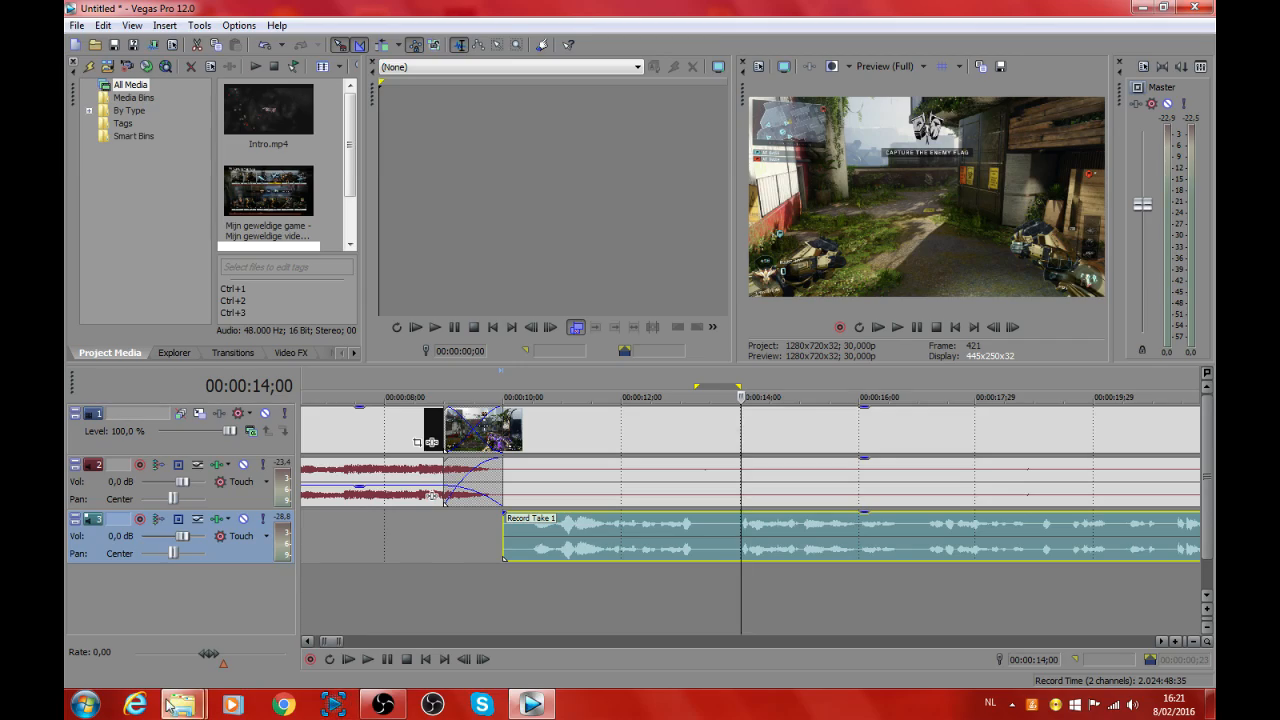
{"action": "mouse_move", "coordinate": [182, 705]}
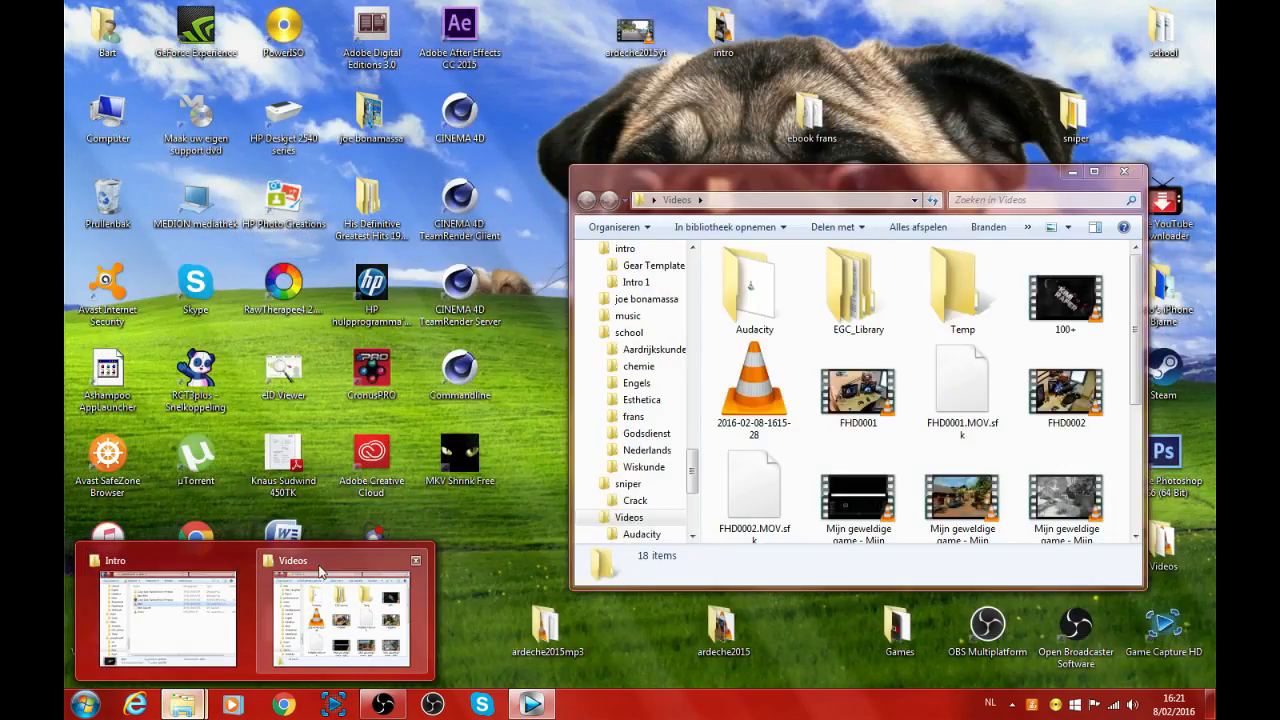
{"action": "left_click", "coordinate": [335, 605]}
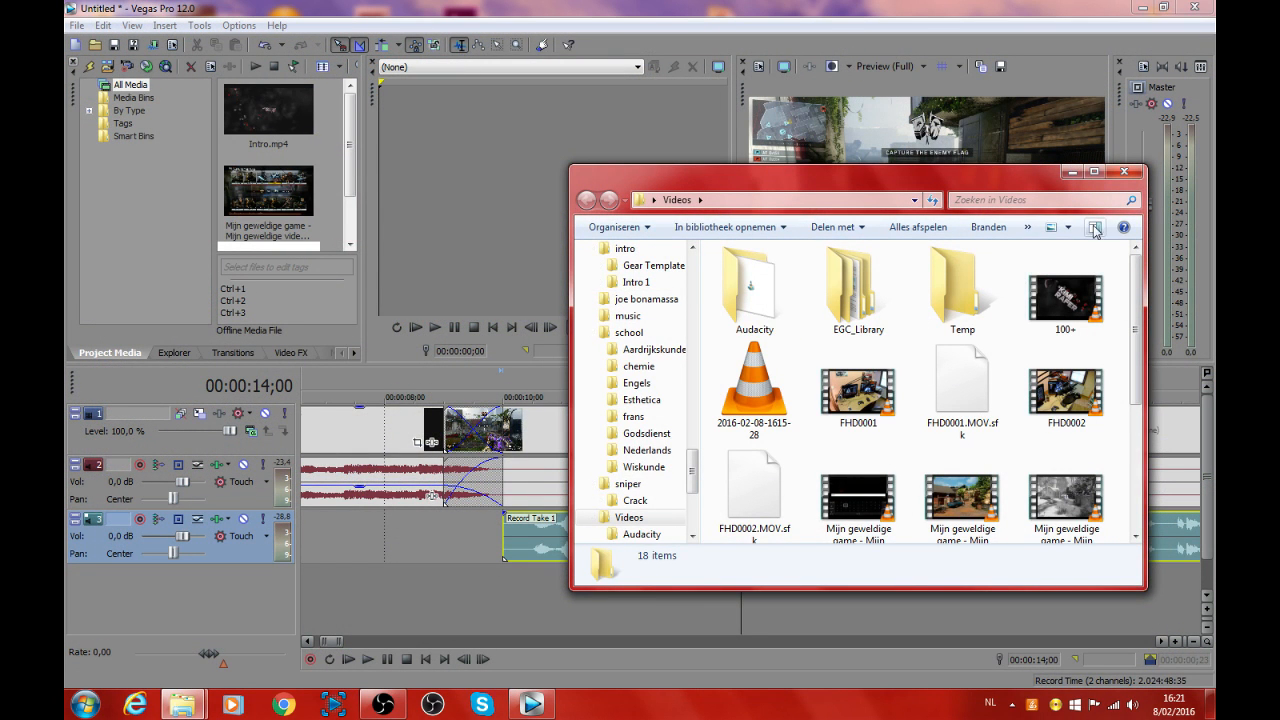
{"action": "double_click", "coordinate": [749, 287]}
{"action": "left_click_drag", "start_coordinate": [747, 190], "coordinate": [200, 72]}
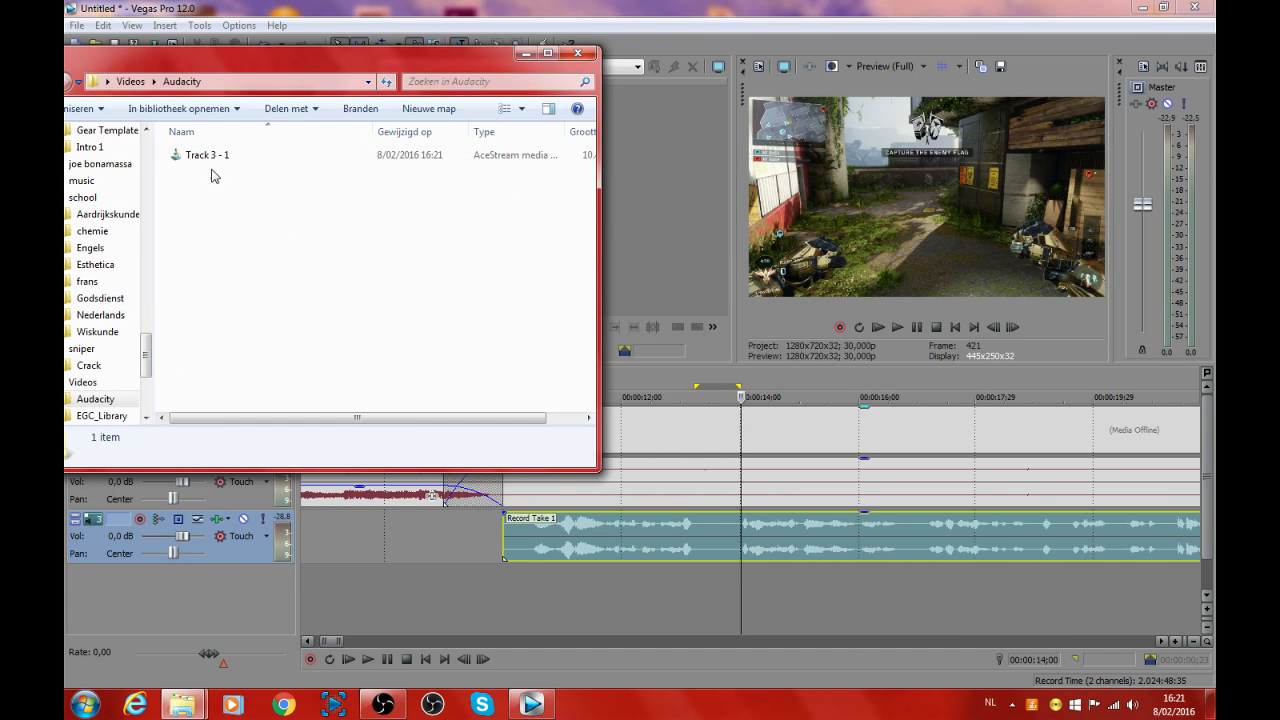
{"action": "left_click_drag", "start_coordinate": [205, 155], "coordinate": [505, 598]}
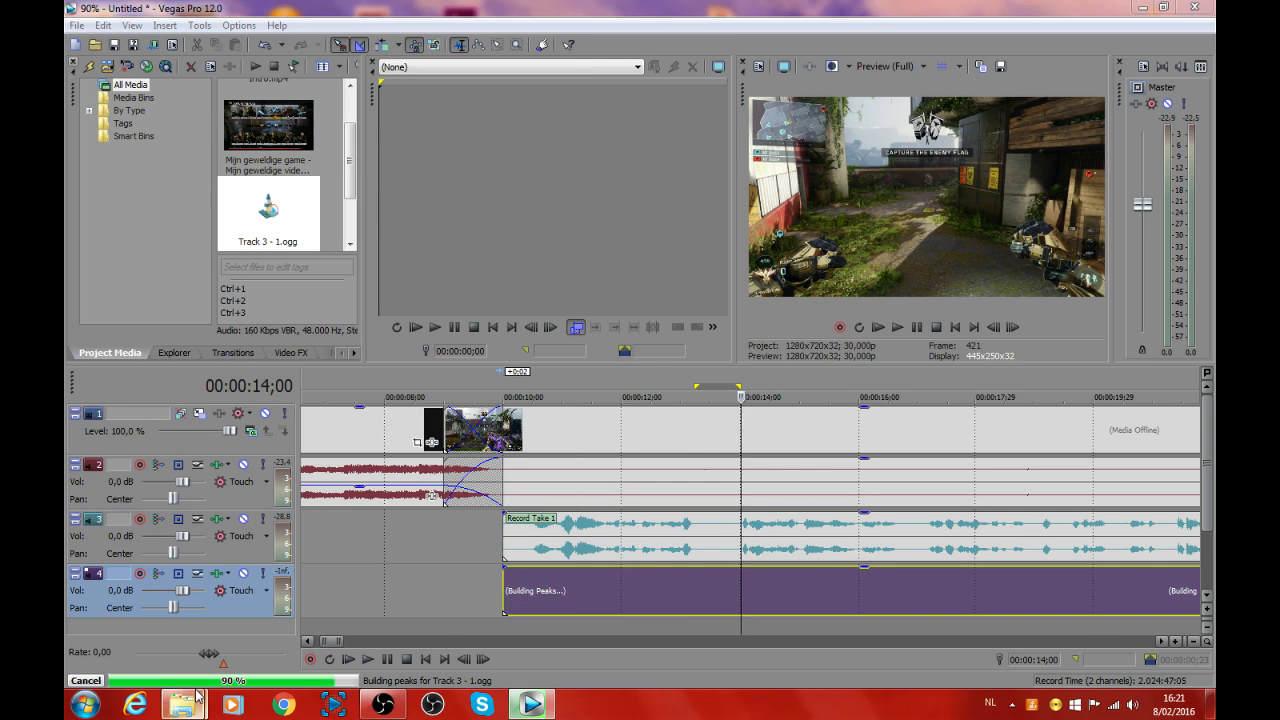
Step: Close the spare Explorer window, then delete the Record Take 1 clip and its emptied track
{"action": "mouse_move", "coordinate": [183, 704]}
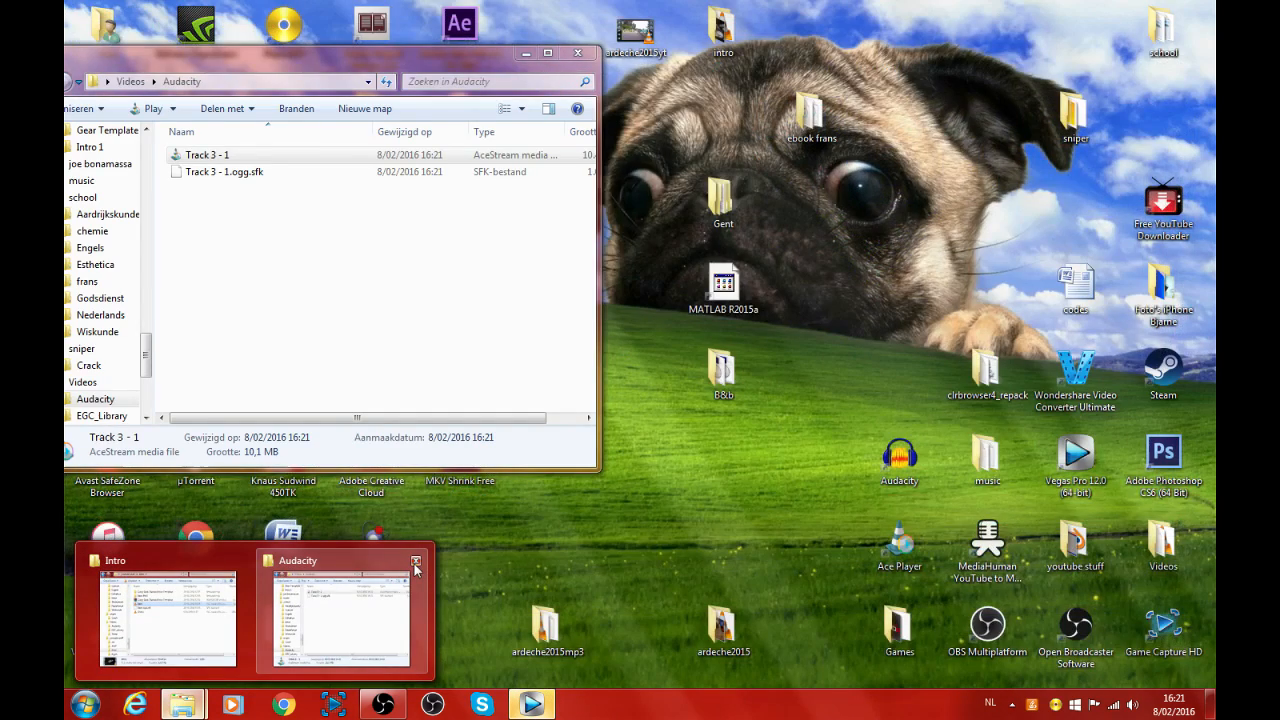
{"action": "left_click", "coordinate": [416, 562]}
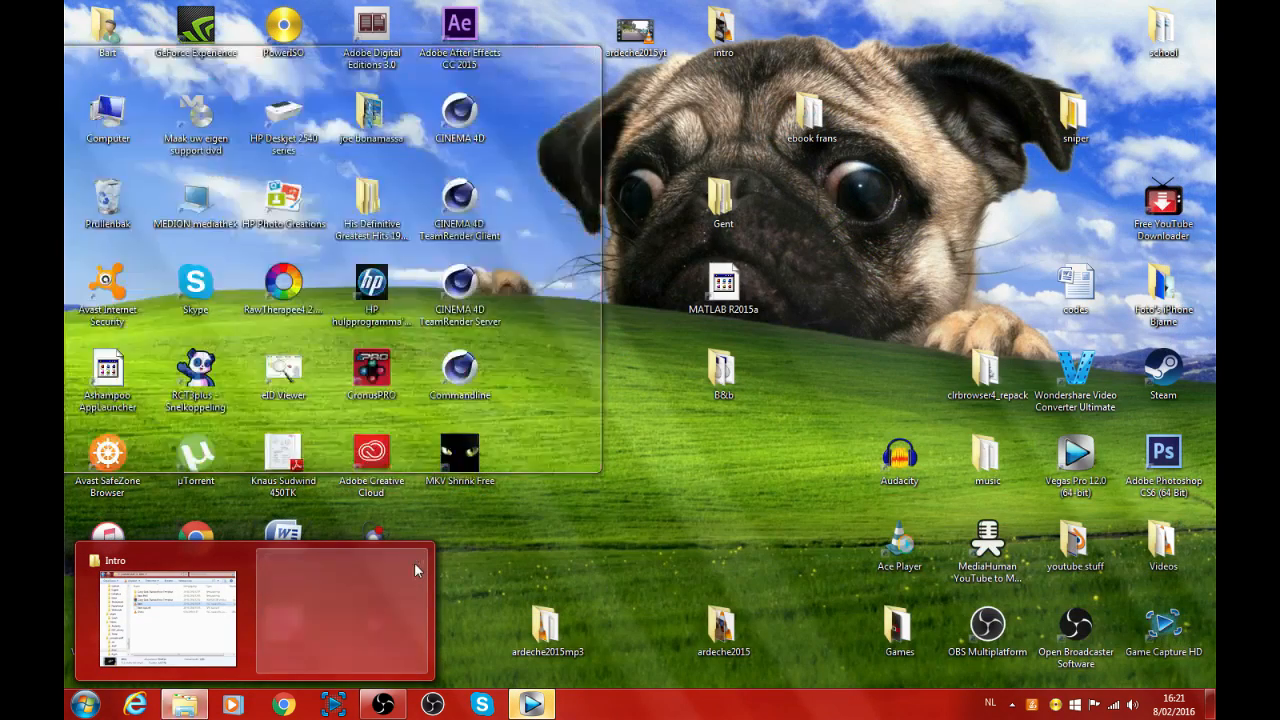
{"action": "left_click", "coordinate": [630, 545]}
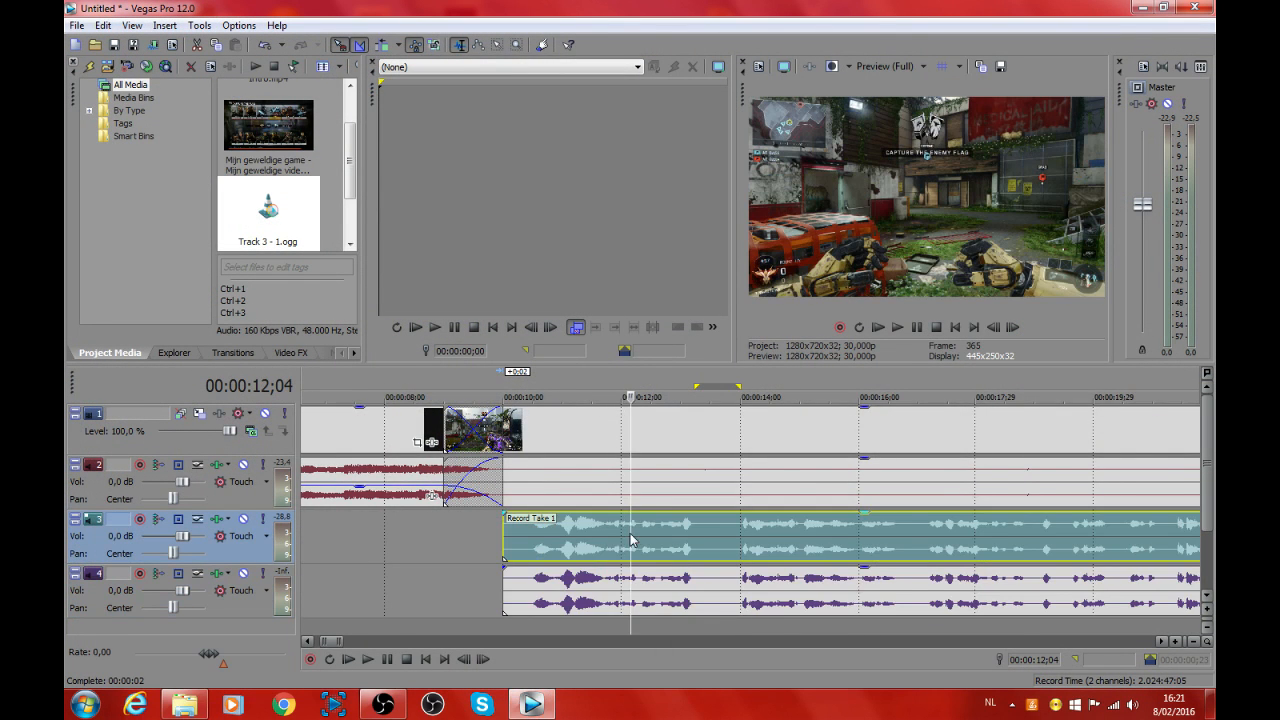
{"action": "scroll", "coordinate": [620, 540], "scroll_direction": "down", "scroll_amount": 8}
{"action": "key", "text": "Delete"}
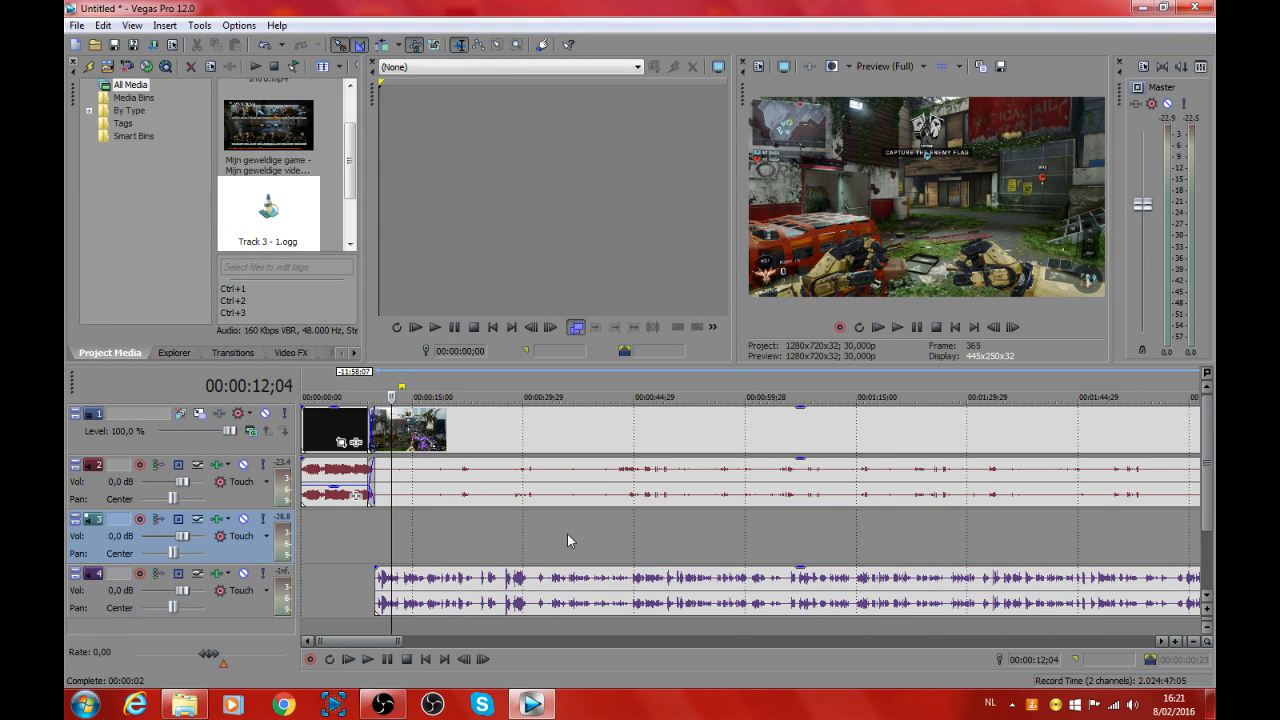
{"action": "right_click", "coordinate": [567, 533]}
{"action": "left_click", "coordinate": [630, 419]}
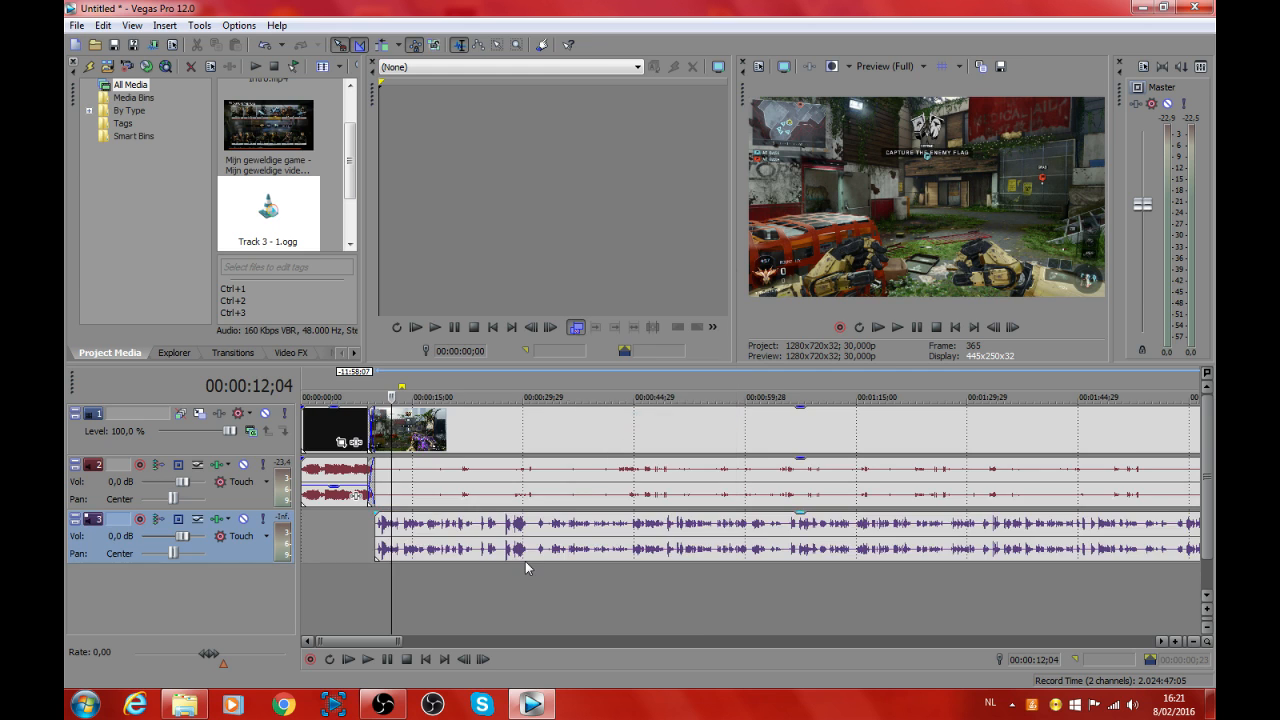
{"action": "scroll", "coordinate": [525, 561], "scroll_direction": "down", "scroll_amount": 6}
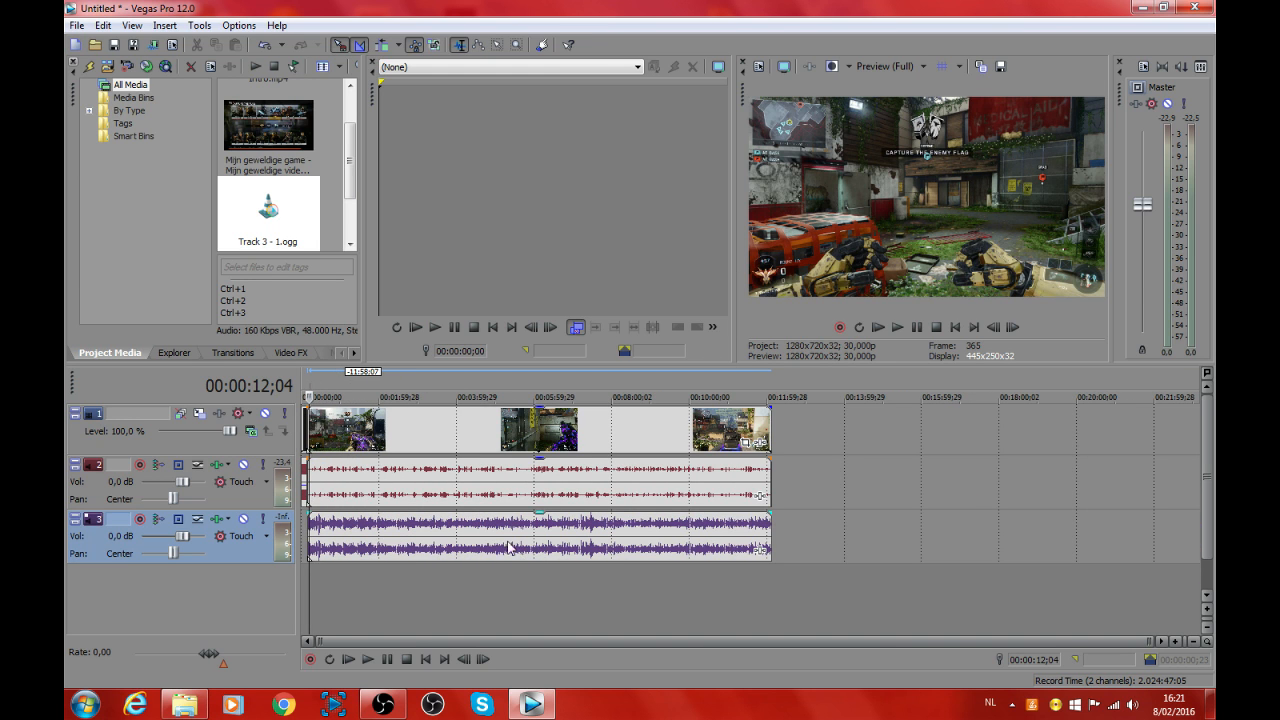
Step: Check both ends of the voice clip on the timeline and preview the Outro video from the Intro folder
{"action": "left_click", "coordinate": [305, 586]}
{"action": "left_click", "coordinate": [306, 586]}
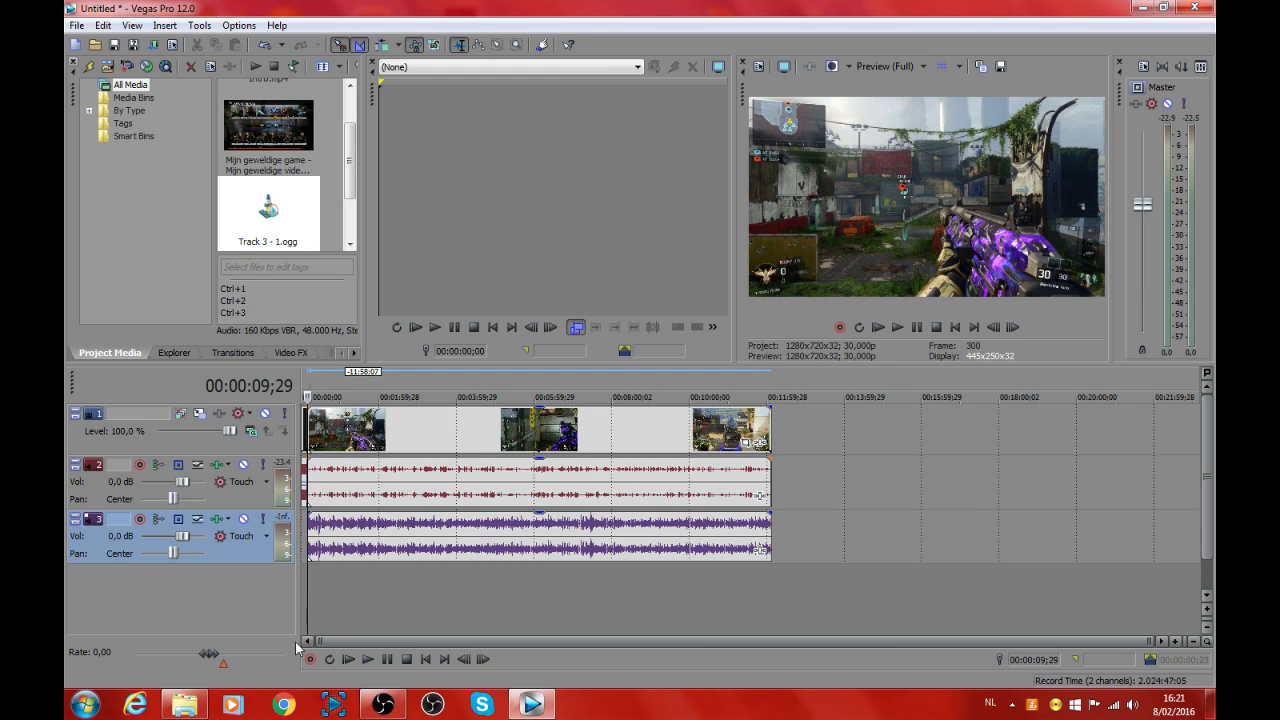
{"action": "left_click", "coordinate": [771, 576]}
{"action": "scroll", "coordinate": [771, 576], "scroll_direction": "up", "scroll_amount": 5}
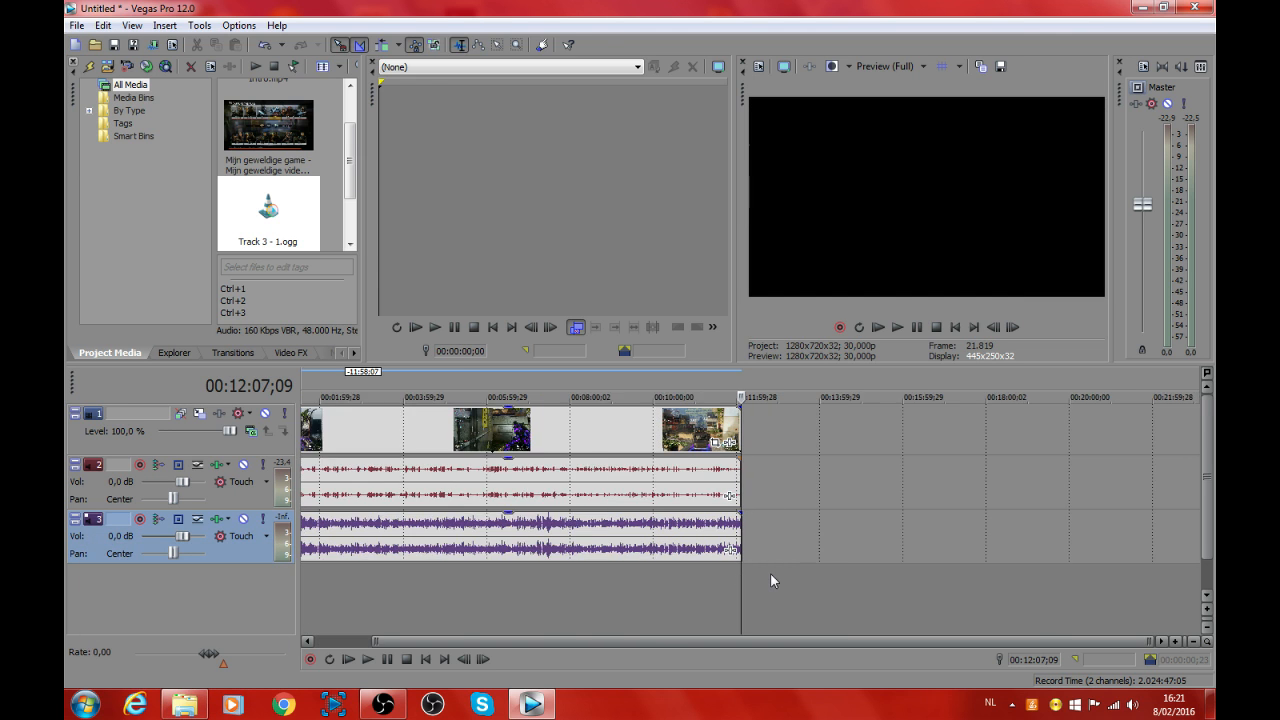
{"action": "left_click", "coordinate": [184, 704]}
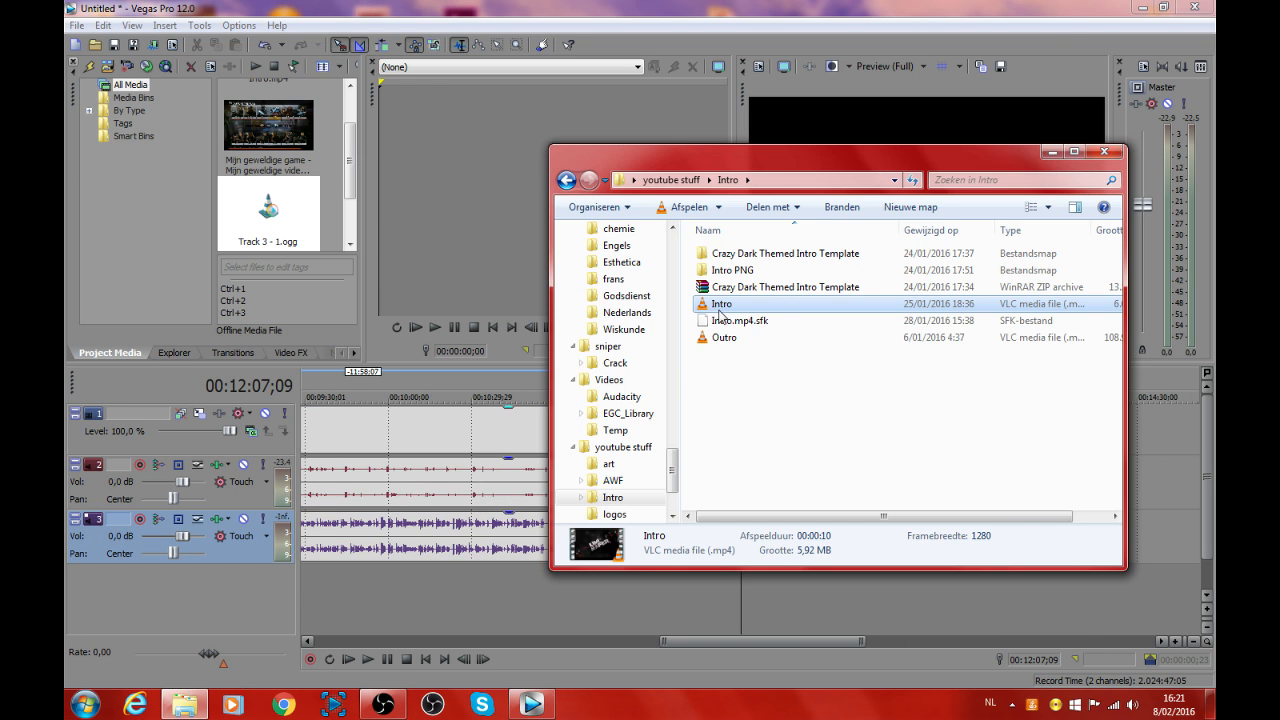
{"action": "left_click", "coordinate": [744, 339]}
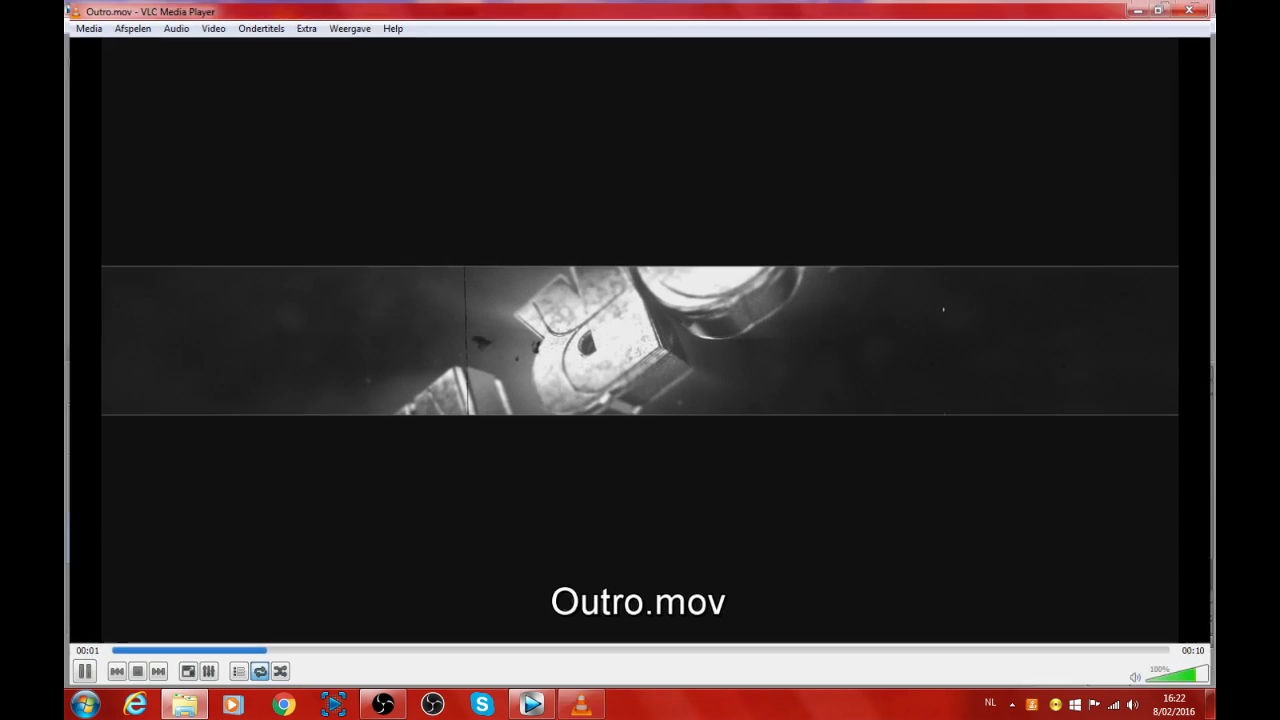
{"action": "left_click", "coordinate": [1189, 10]}
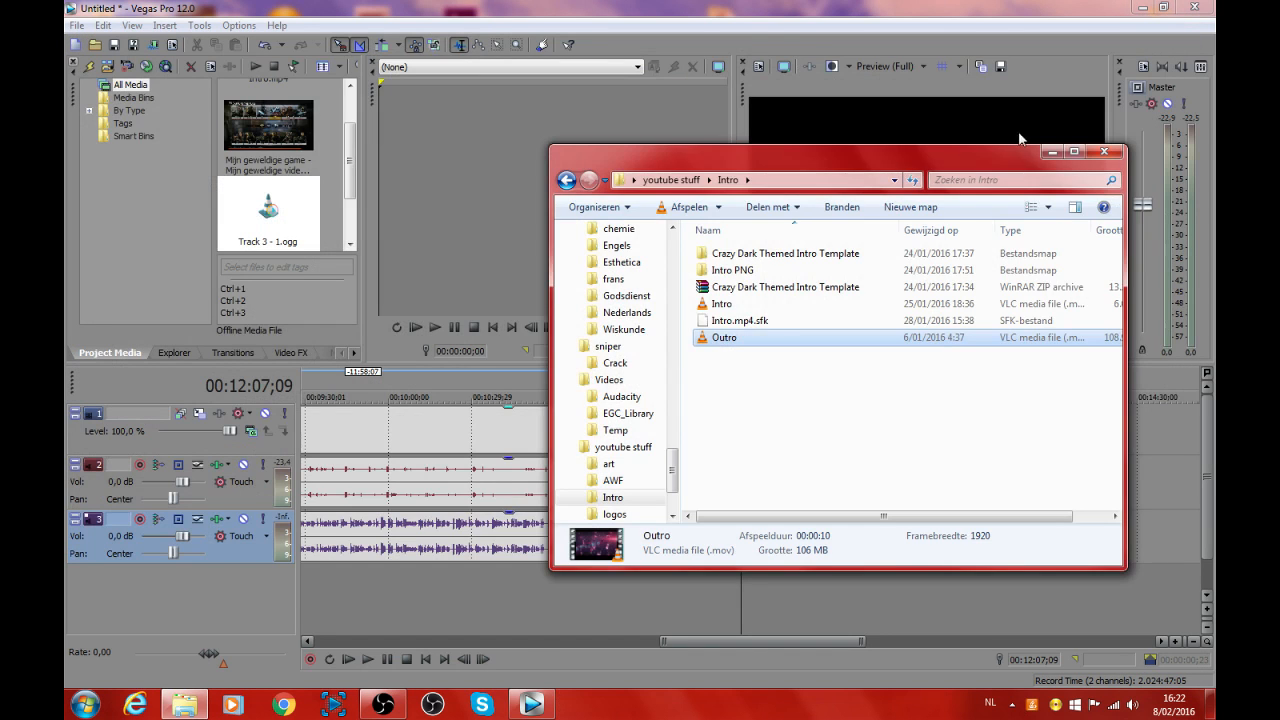
{"action": "left_click", "coordinate": [1047, 152]}
{"action": "scroll", "coordinate": [735, 458], "scroll_direction": "down", "scroll_amount": 5}
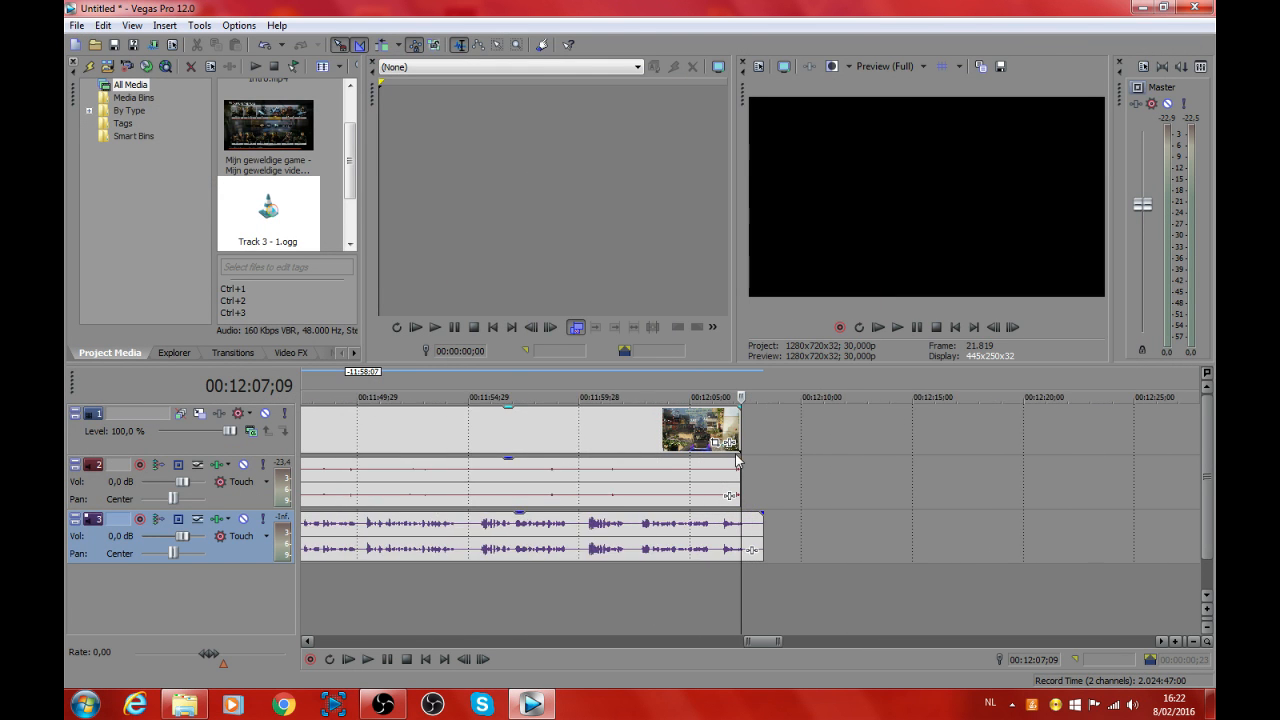
{"action": "scroll", "coordinate": [662, 556], "scroll_direction": "down", "scroll_amount": 4}
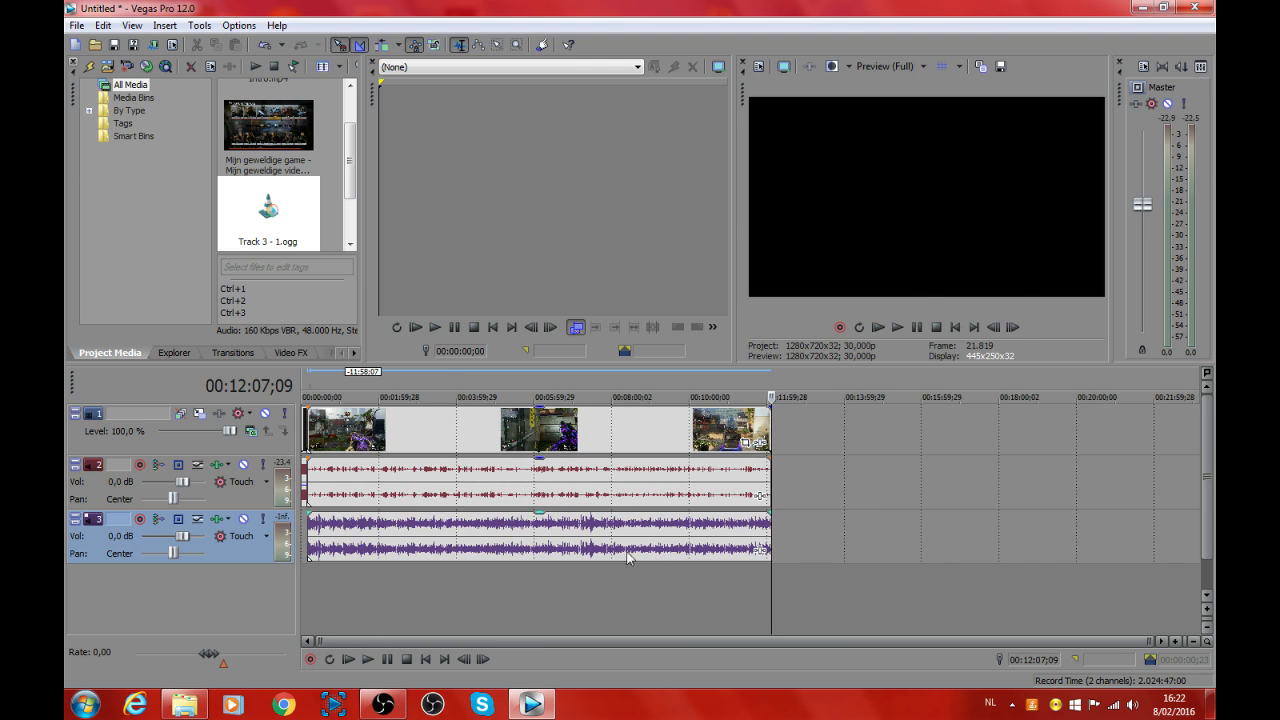
Step: Play the voice clip's opening, cut off its start at 00:00:10;14, and move the remainder back to 00:00:09;29
{"action": "left_click", "coordinate": [309, 575]}
{"action": "scroll", "coordinate": [309, 576], "scroll_direction": "up", "scroll_amount": 3}
{"action": "scroll", "coordinate": [312, 578], "scroll_direction": "up", "scroll_amount": 8}
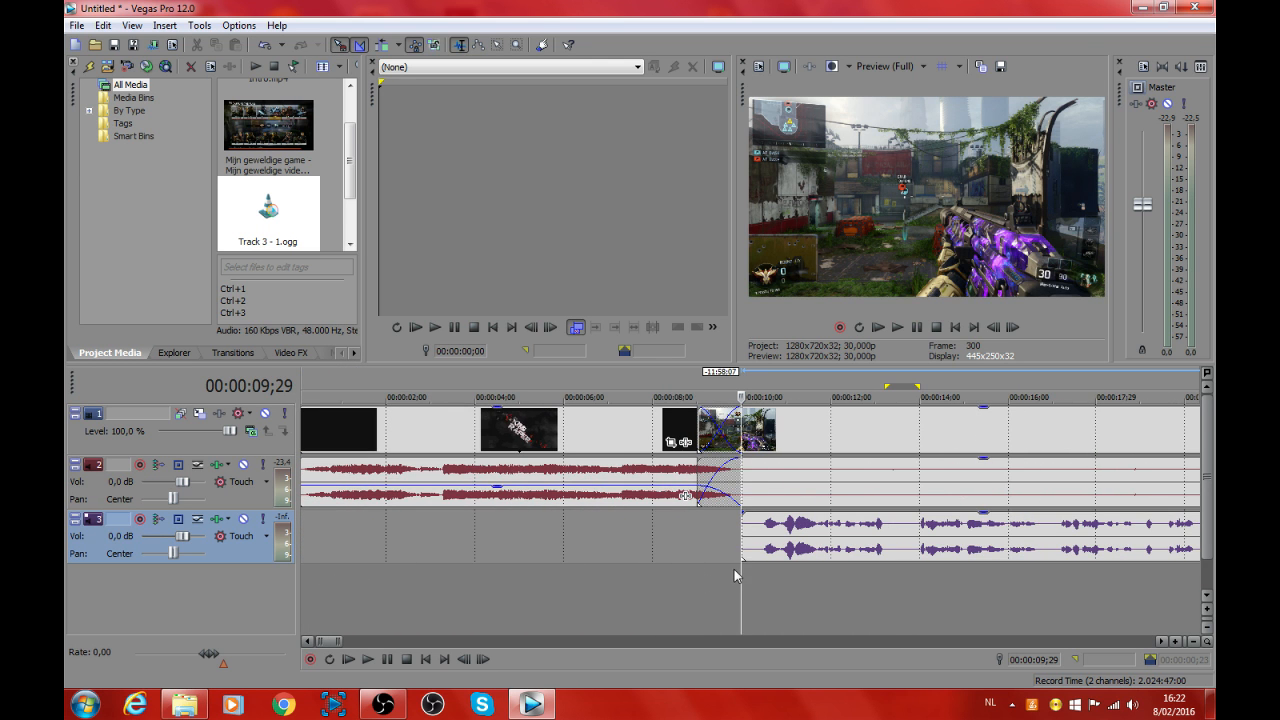
{"action": "left_click", "coordinate": [898, 327]}
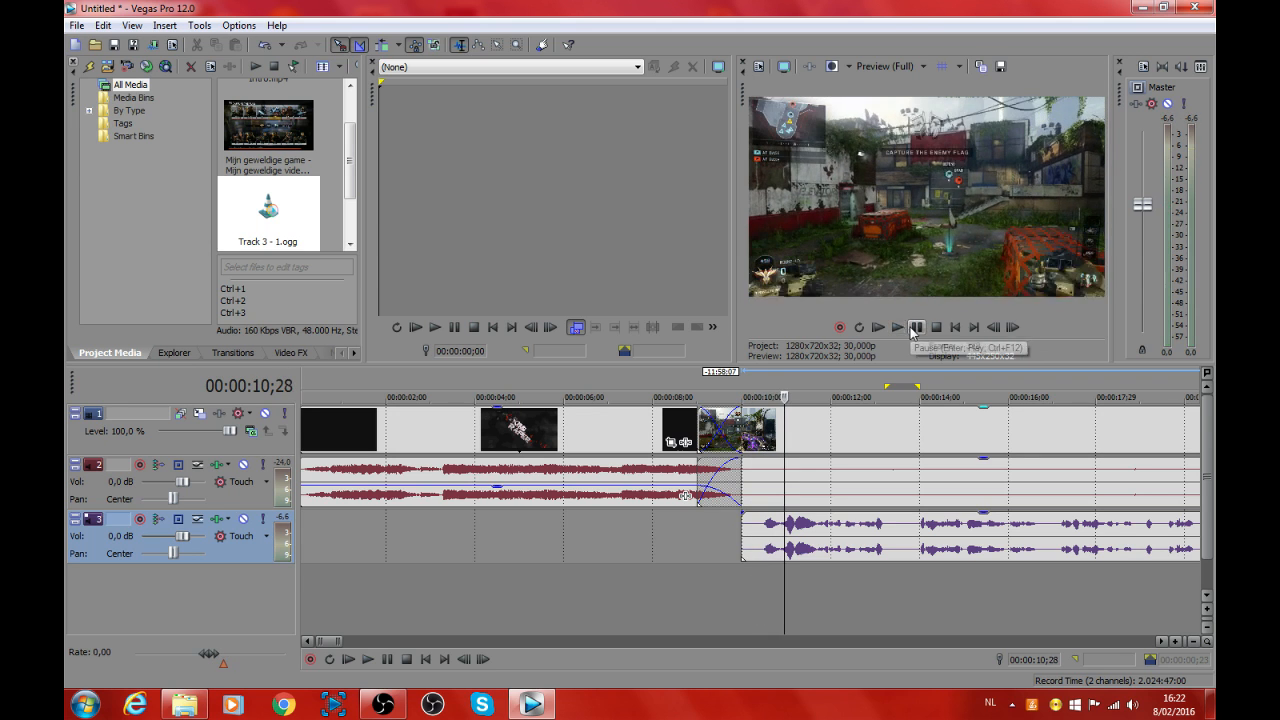
{"action": "left_click_drag", "start_coordinate": [784, 585], "coordinate": [763, 580]}
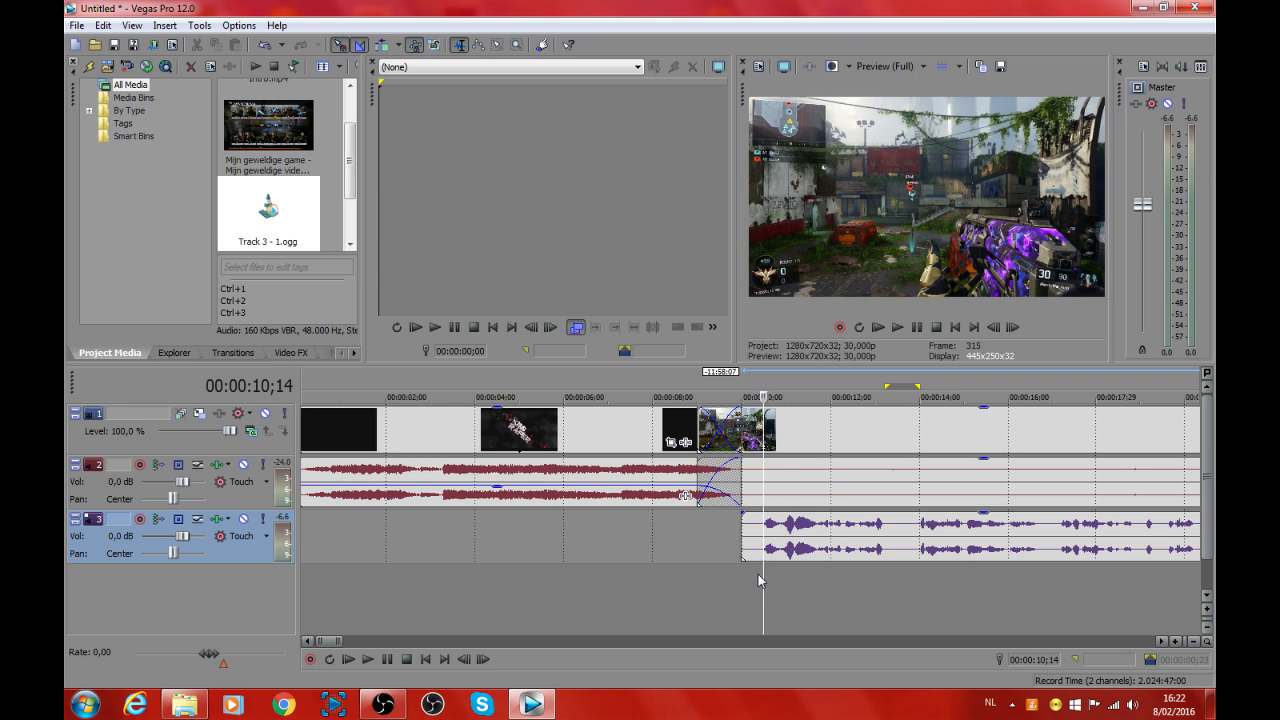
{"action": "left_click", "coordinate": [746, 536]}
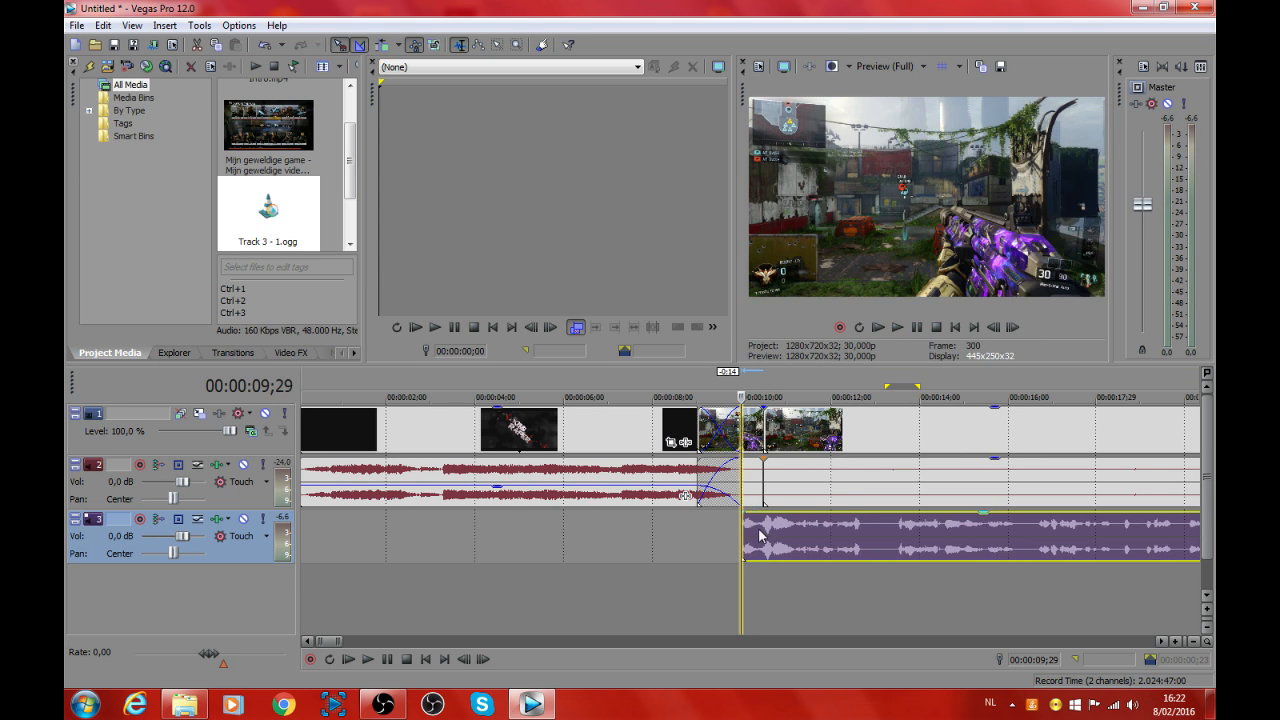
{"action": "left_click_drag", "start_coordinate": [331, 641], "coordinate": [742, 641]}
{"action": "mouse_move", "coordinate": [924, 428]}
{"action": "left_mouse_down"}
{"action": "mouse_move", "coordinate": [940, 428]}
{"action": "mouse_move", "coordinate": [916, 428]}
{"action": "left_mouse_up"}
{"action": "left_click", "coordinate": [103, 25]}
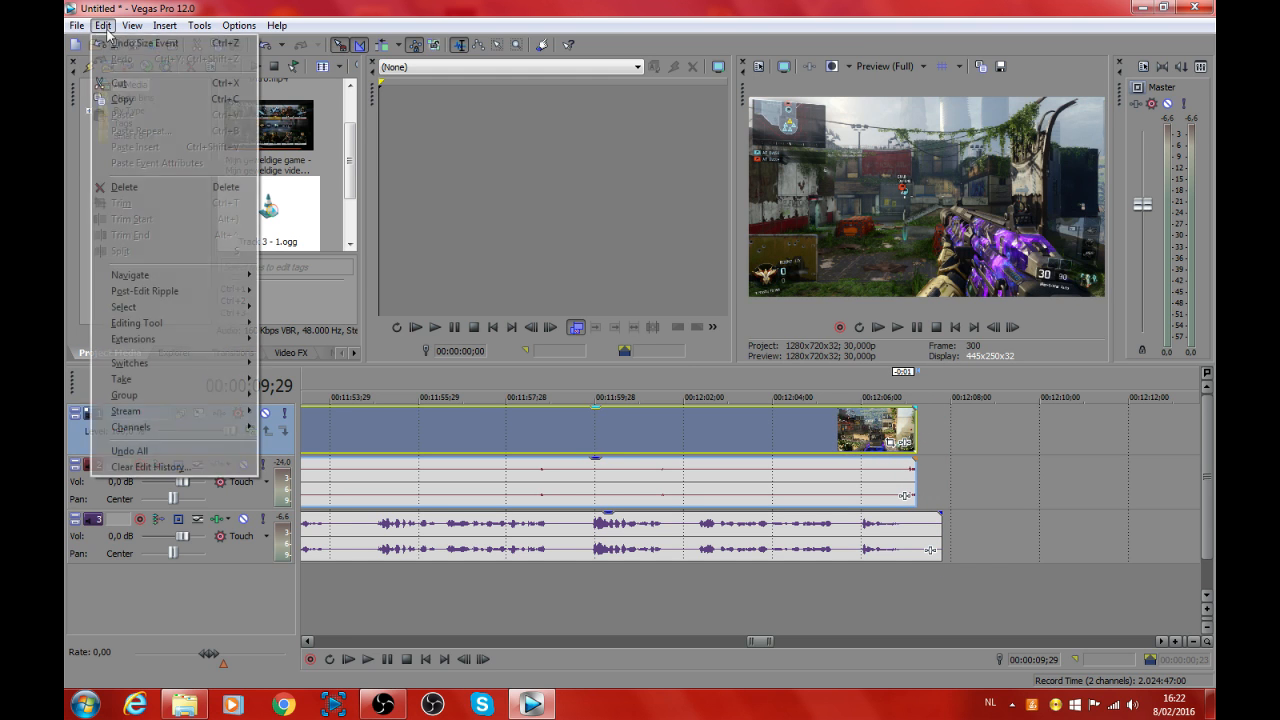
{"action": "left_click", "coordinate": [128, 42]}
Step: Play the ending, split the voice clip at the gameplay video's end (00:12:07;09), and delete the leftover piece
{"action": "left_click", "coordinate": [910, 580]}
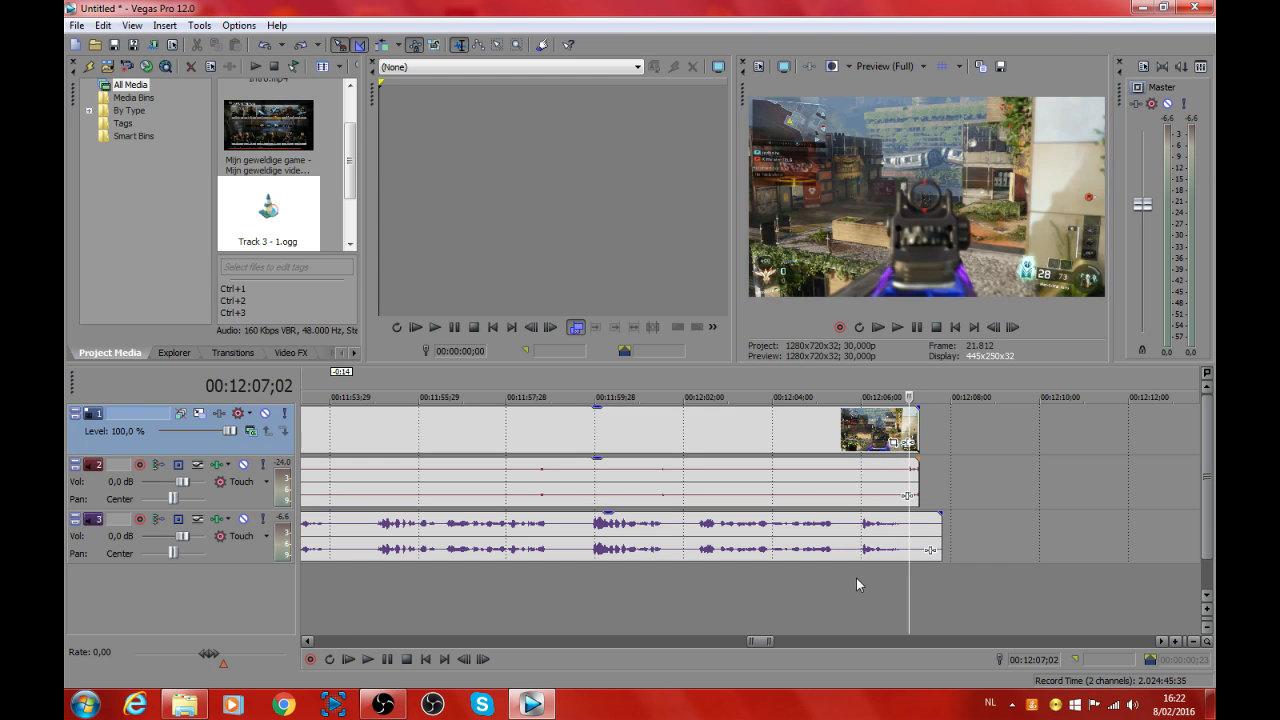
{"action": "left_click", "coordinate": [856, 578]}
{"action": "left_click", "coordinate": [897, 327]}
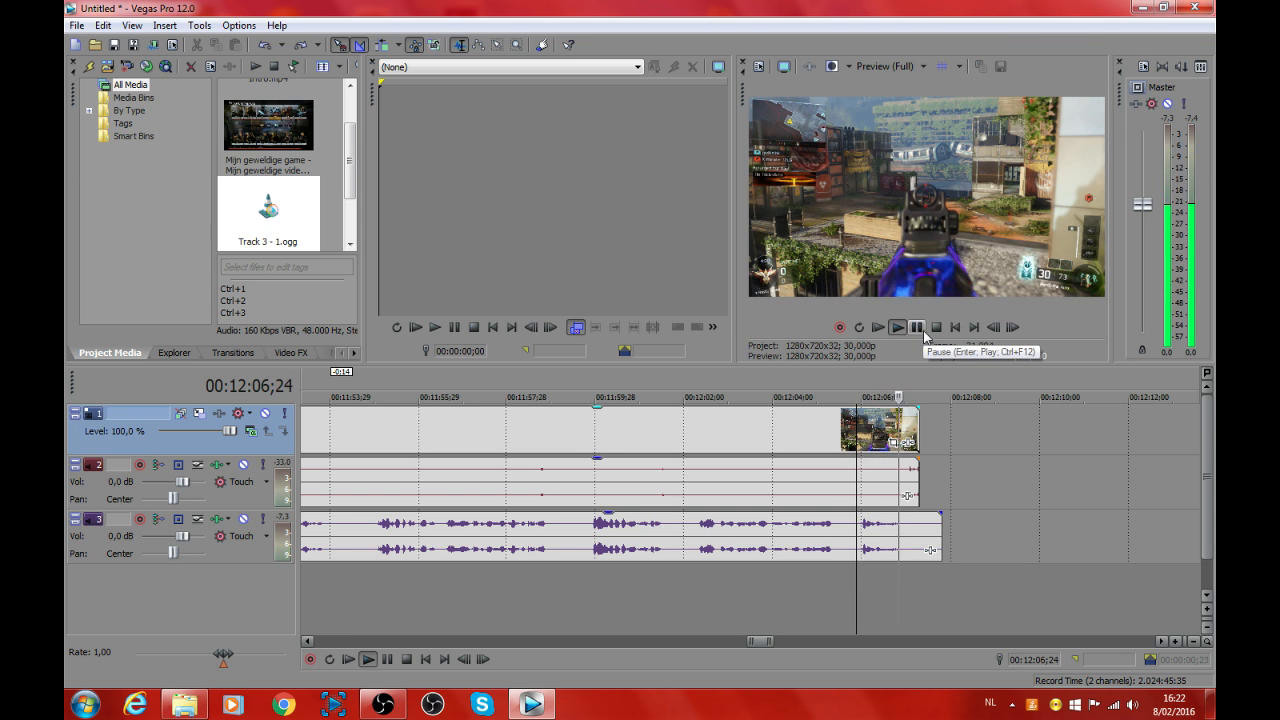
{"action": "left_click", "coordinate": [920, 330]}
{"action": "left_click_drag", "start_coordinate": [922, 593], "coordinate": [919, 580]}
{"action": "key", "text": "s"}
{"action": "left_click", "coordinate": [928, 538]}
{"action": "key", "text": "Delete"}
Step: Add a fade-out of about one second to the end of the gameplay video clip and play the ending
{"action": "scroll", "coordinate": [800, 577], "scroll_direction": "down", "scroll_amount": 6}
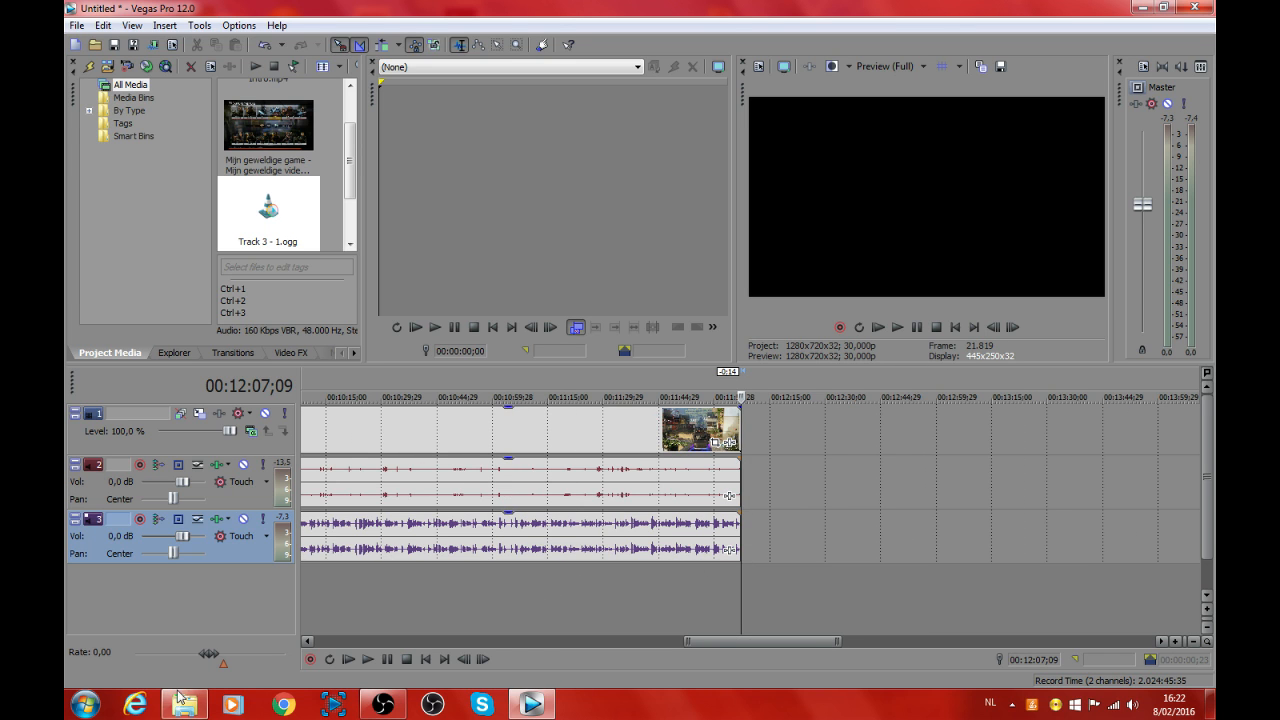
{"action": "scroll", "coordinate": [737, 465], "scroll_direction": "up", "scroll_amount": 5}
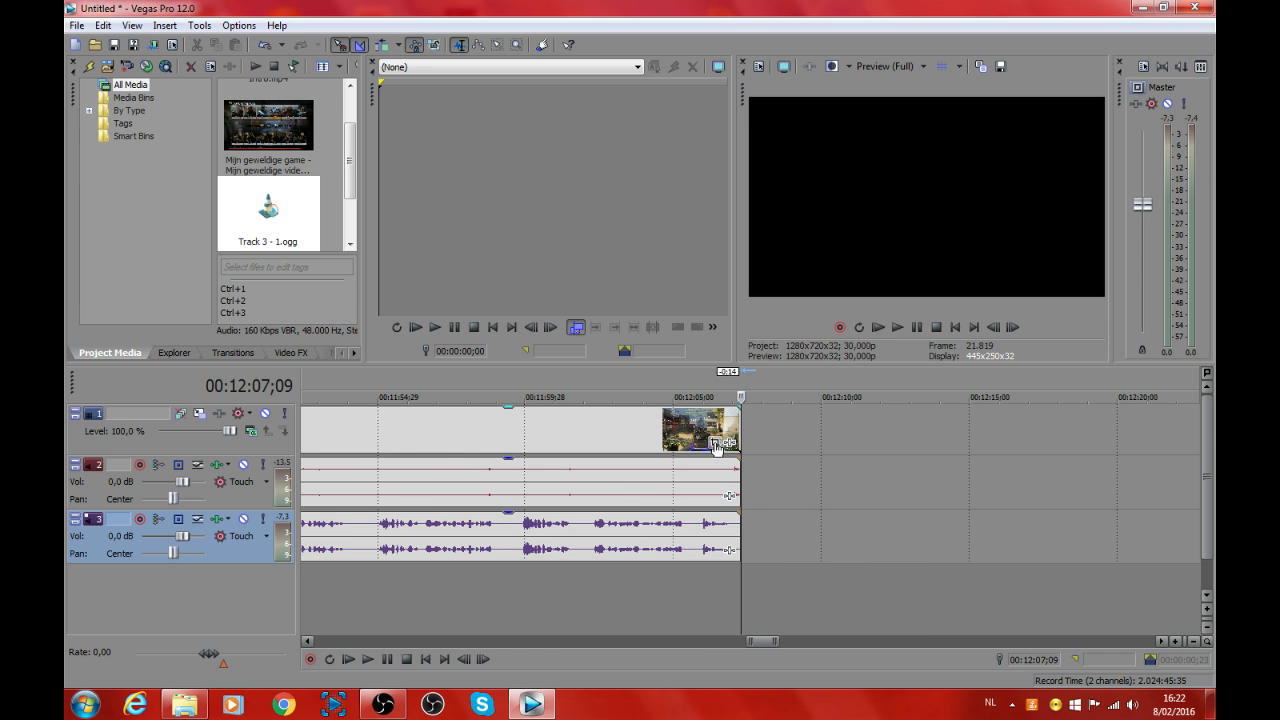
{"action": "left_click_drag", "start_coordinate": [740, 407], "coordinate": [711, 410]}
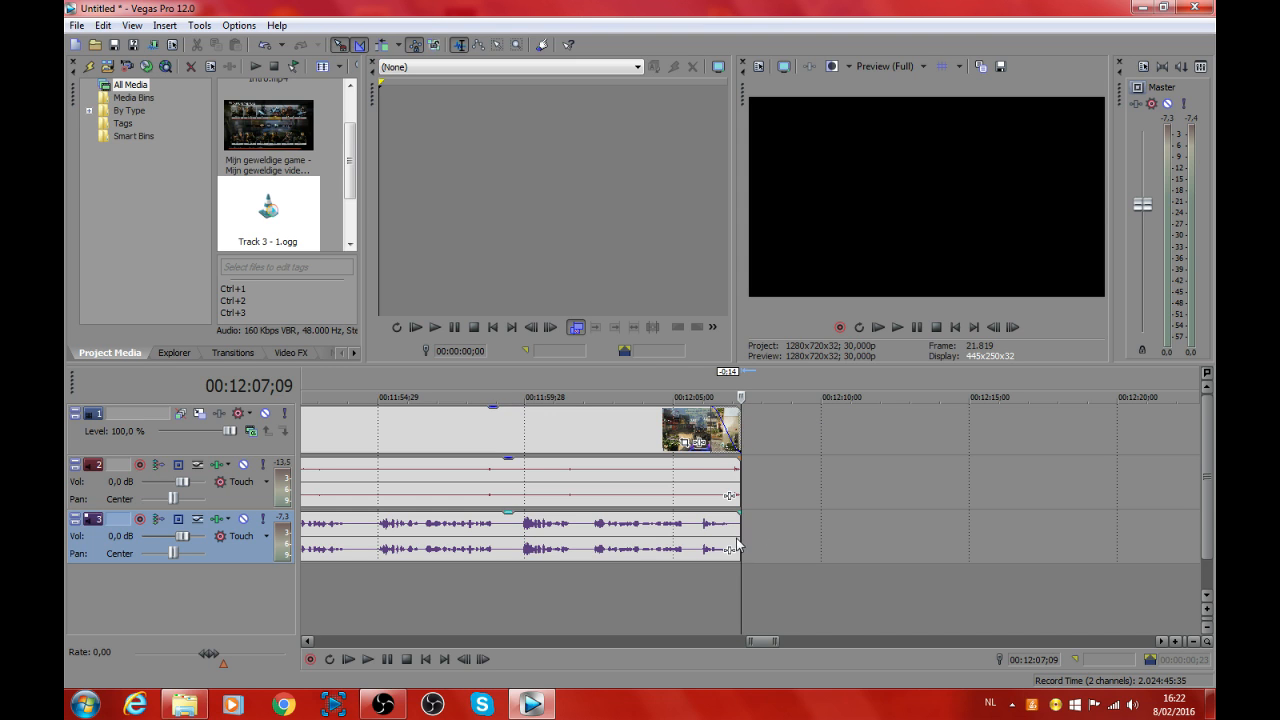
{"action": "left_click", "coordinate": [692, 561]}
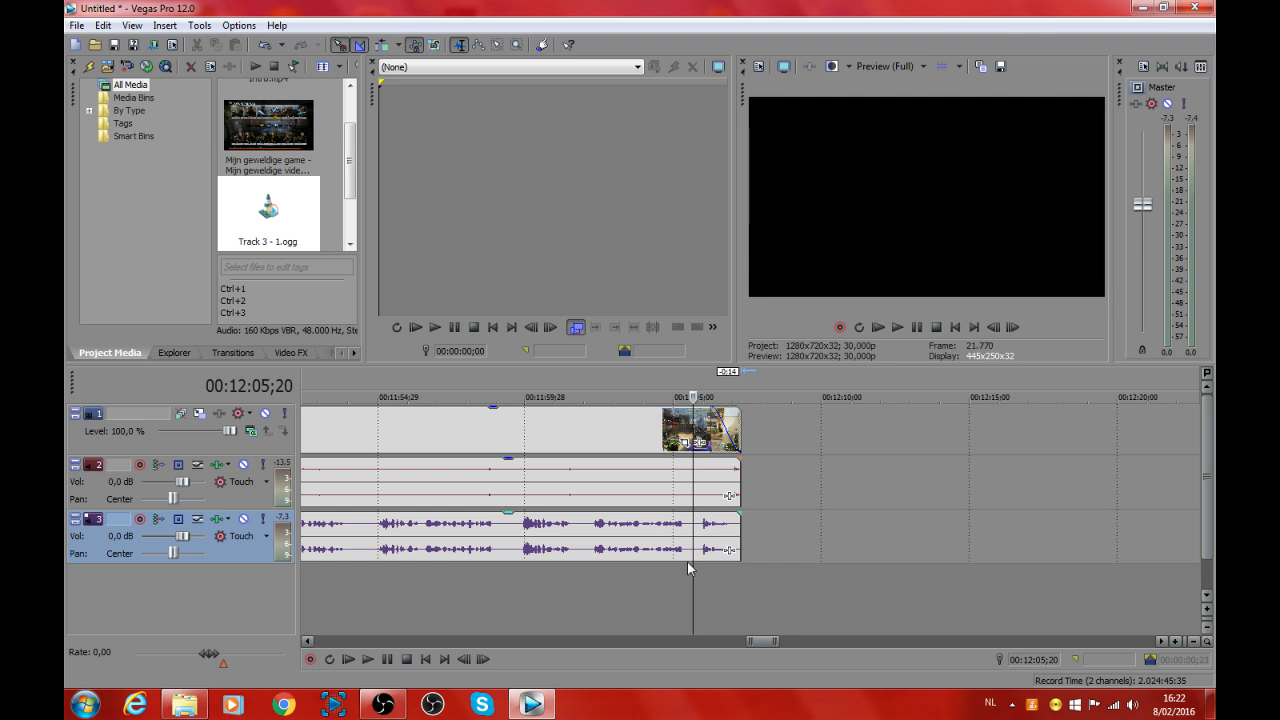
{"action": "left_click", "coordinate": [898, 327]}
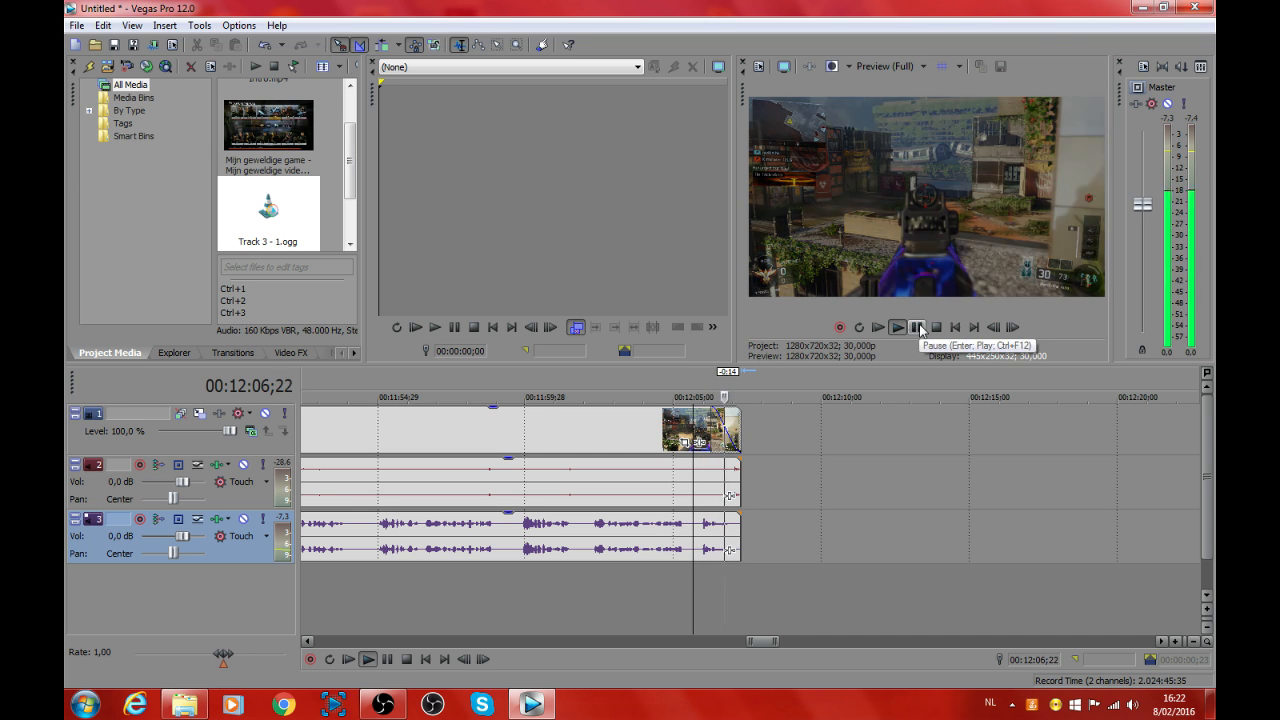
Step: Add the Outro video from the Intro folder directly after the gameplay clip at 00:12:07;09 and close the folder window
{"action": "left_click", "coordinate": [741, 597]}
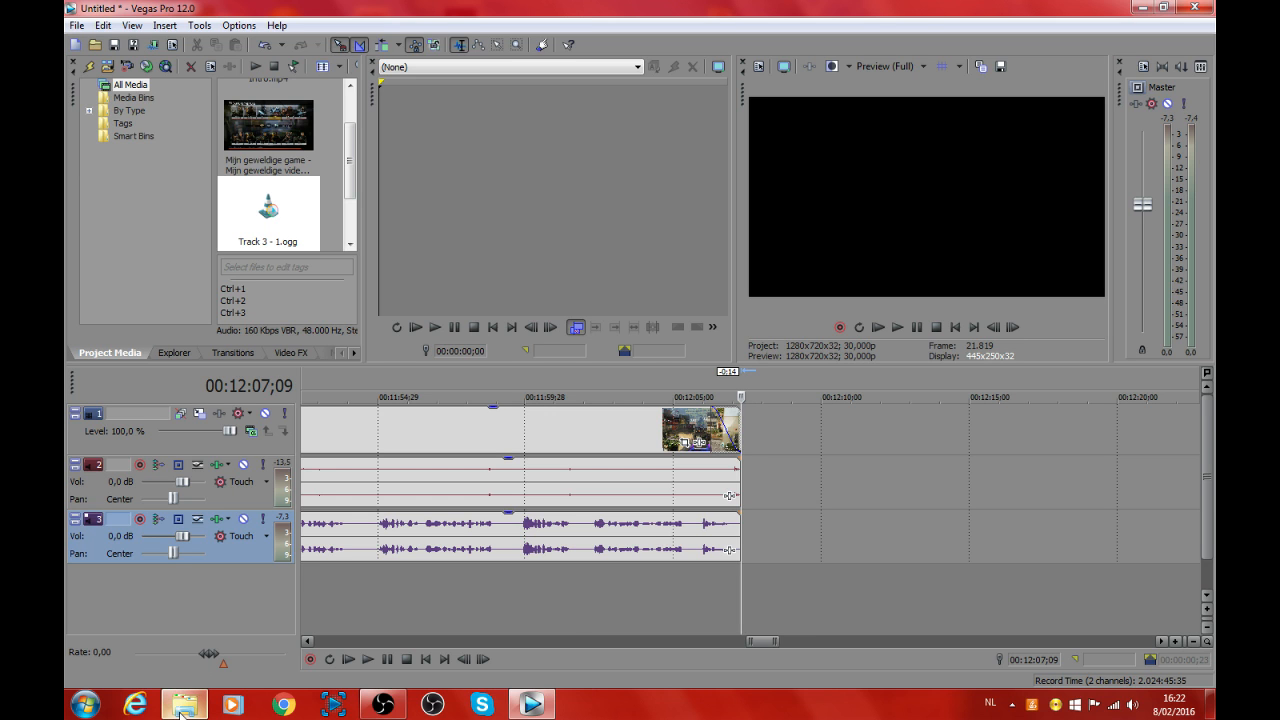
{"action": "mouse_move", "coordinate": [182, 710]}
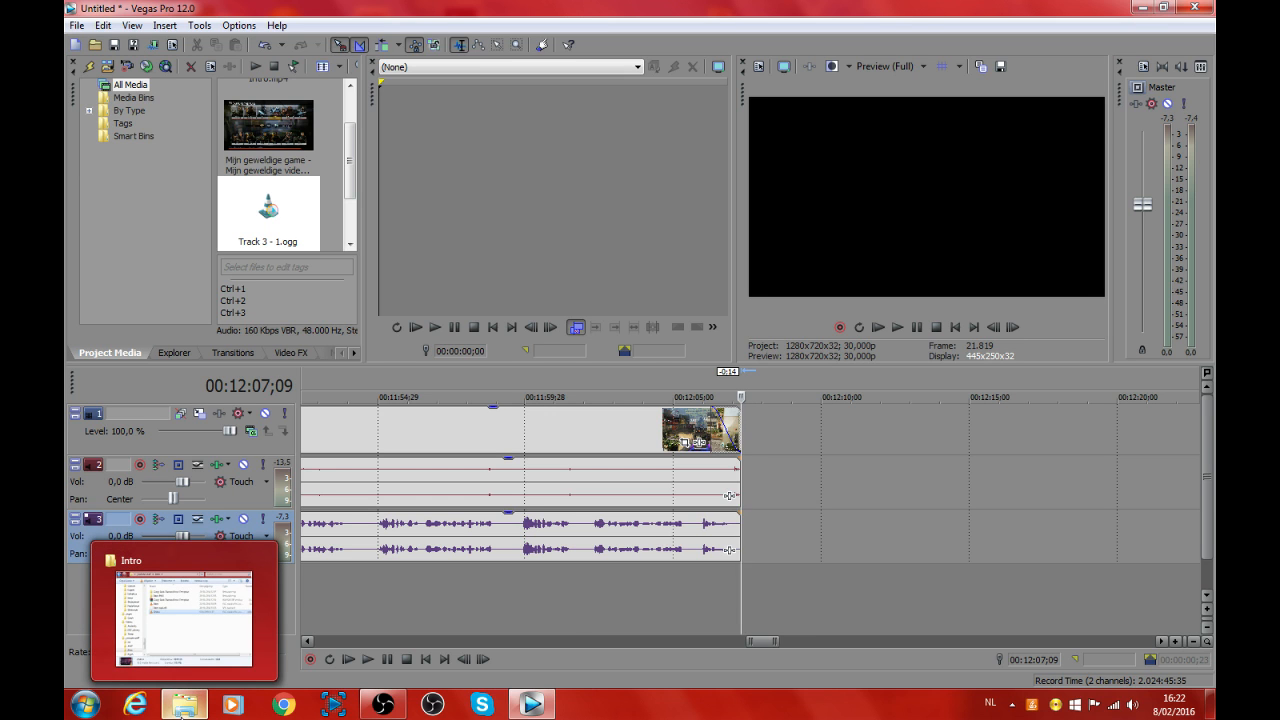
{"action": "left_click", "coordinate": [184, 707]}
{"action": "left_click_drag", "start_coordinate": [786, 168], "coordinate": [421, 95]}
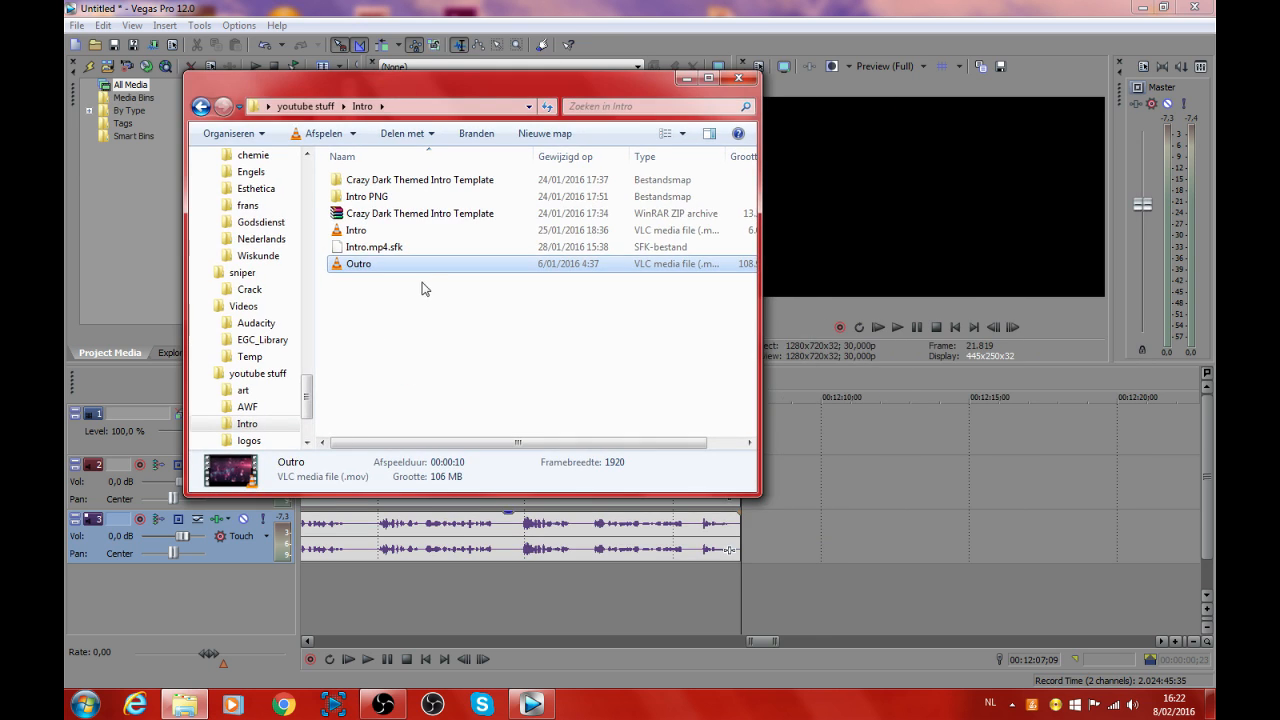
{"action": "left_click_drag", "start_coordinate": [804, 430], "coordinate": [758, 500]}
{"action": "left_click", "coordinate": [737, 79]}
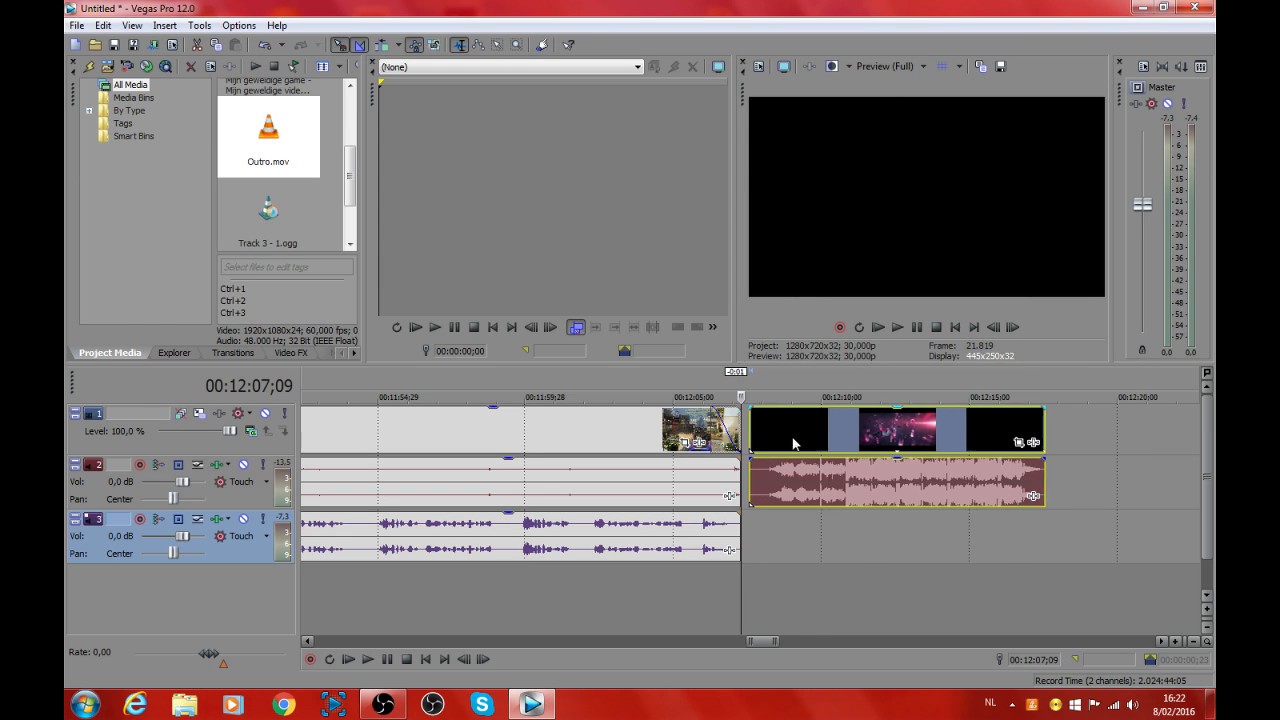
Step: Play from the gameplay ending into the outro and lower the outro audio clip's gain
{"action": "left_click", "coordinate": [692, 598]}
{"action": "left_click", "coordinate": [898, 328]}
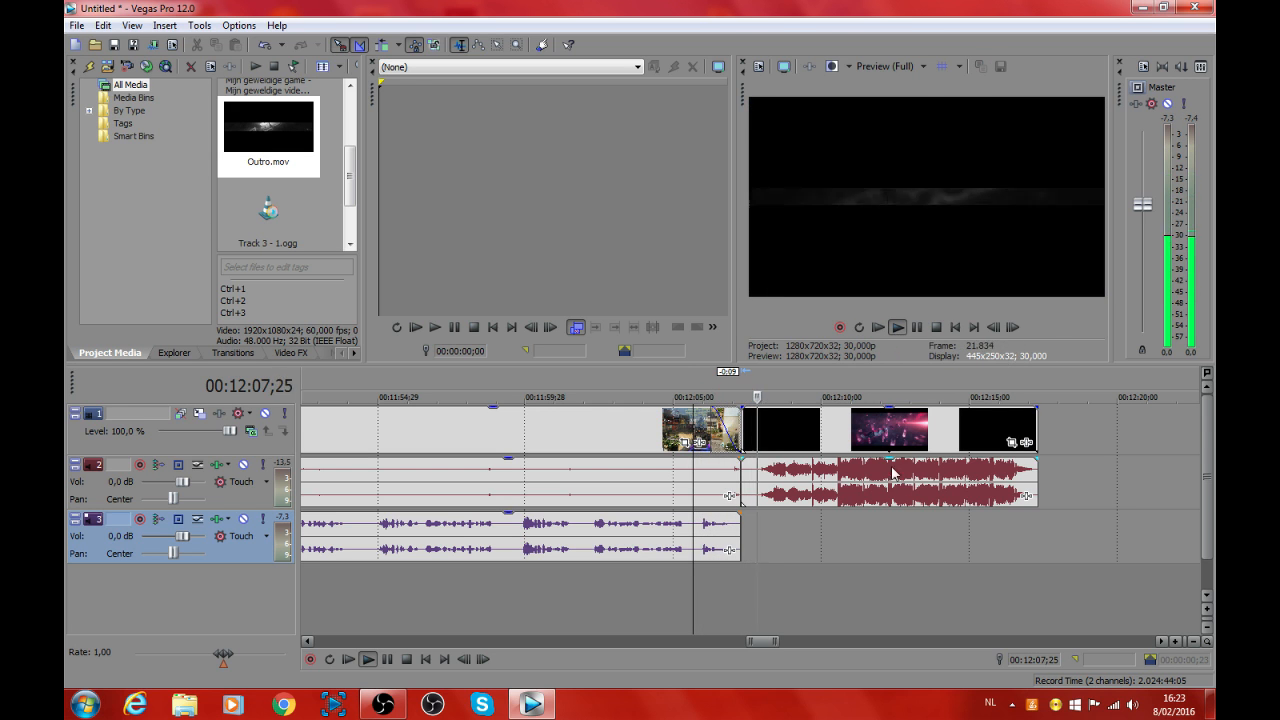
{"action": "left_click_drag", "start_coordinate": [893, 458], "coordinate": [897, 501]}
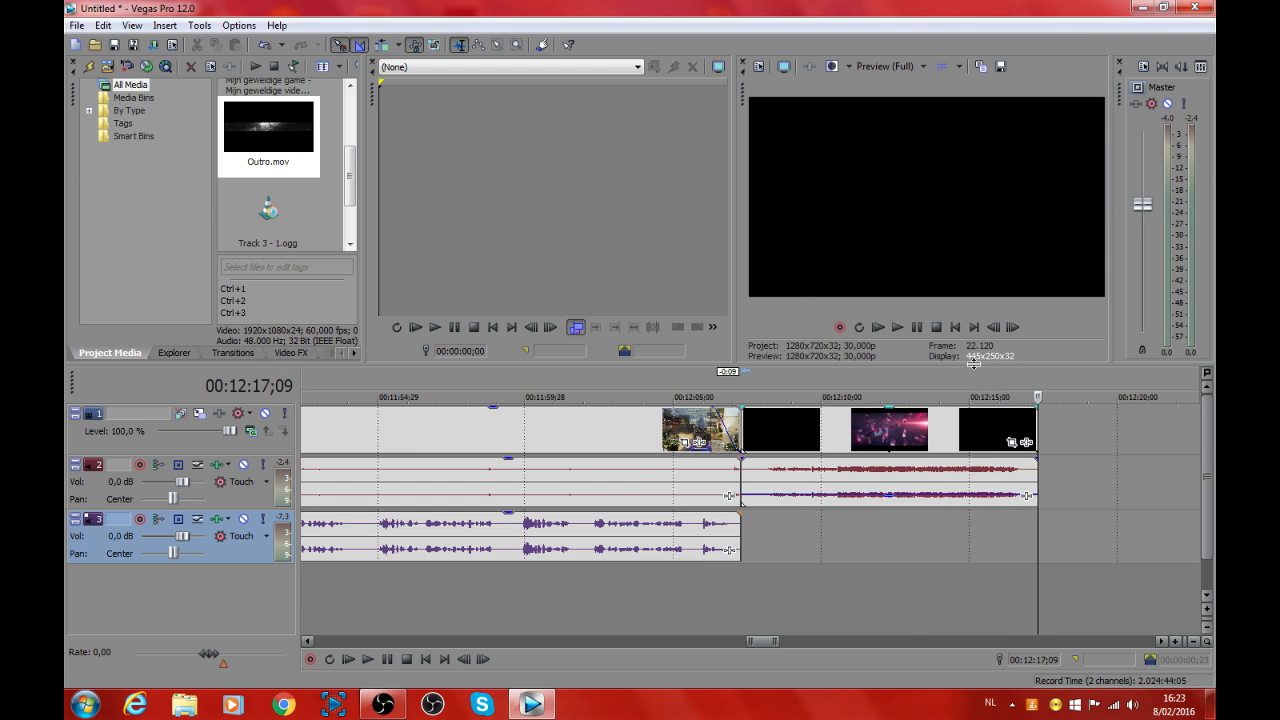
Step: Return the cursor to the project start and disable resampling on the outro and intro video clips
{"action": "scroll", "coordinate": [1026, 546], "scroll_direction": "down", "scroll_amount": 5}
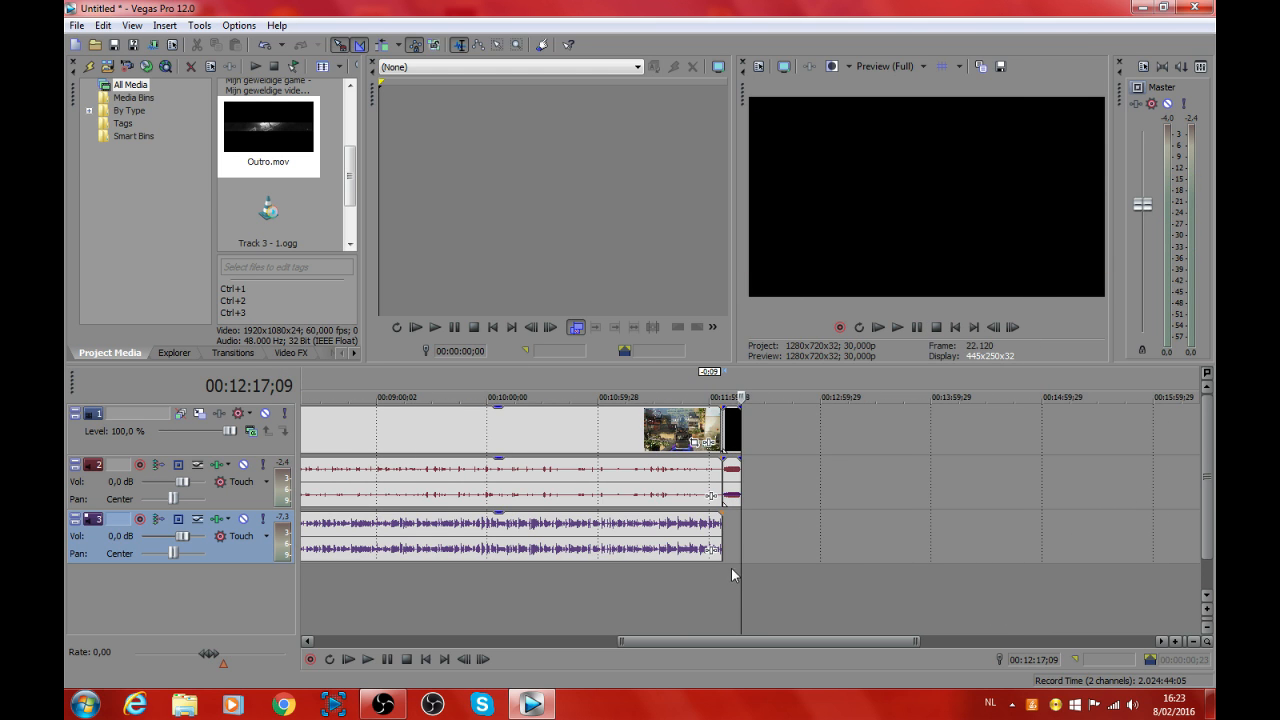
{"action": "left_click_drag", "start_coordinate": [741, 571], "coordinate": [340, 572]}
{"action": "scroll", "coordinate": [470, 556], "scroll_direction": "down", "scroll_amount": 4}
{"action": "left_click_drag", "start_coordinate": [494, 577], "coordinate": [277, 578]}
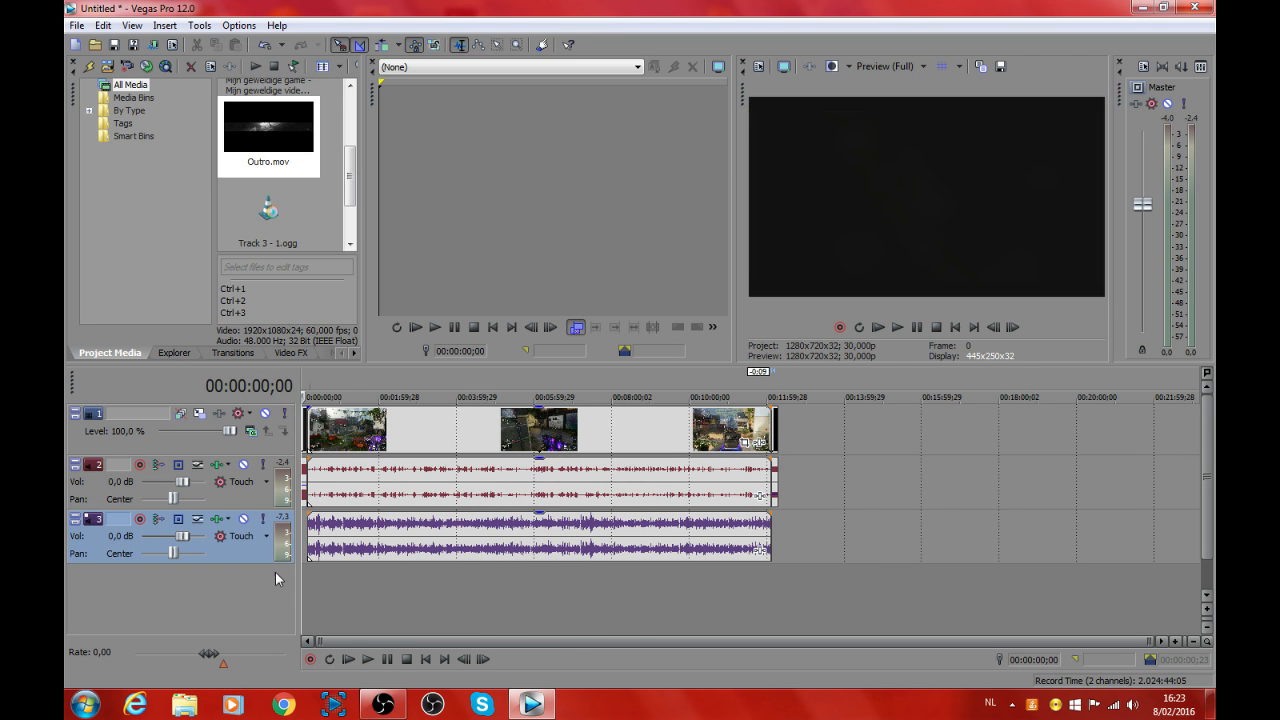
{"action": "right_click", "coordinate": [774, 427]}
{"action": "mouse_move", "coordinate": [856, 562]}
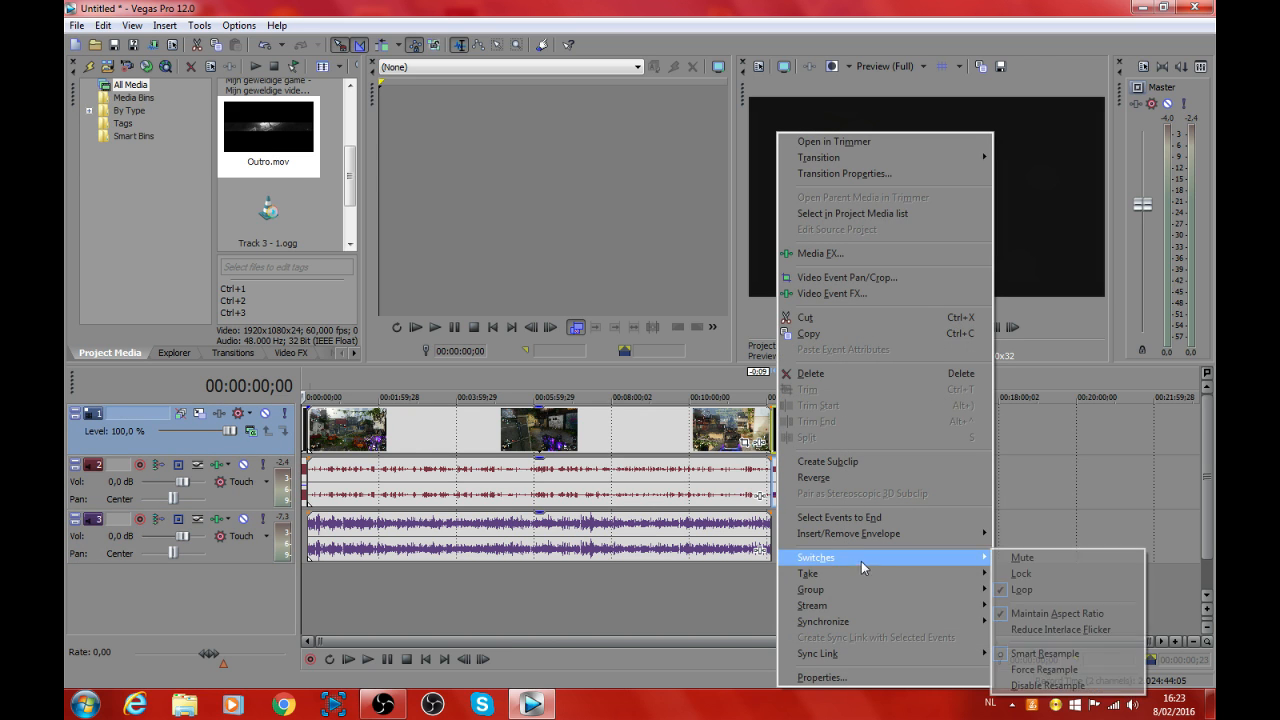
{"action": "left_click", "coordinate": [1048, 686]}
{"action": "right_click", "coordinate": [307, 428]}
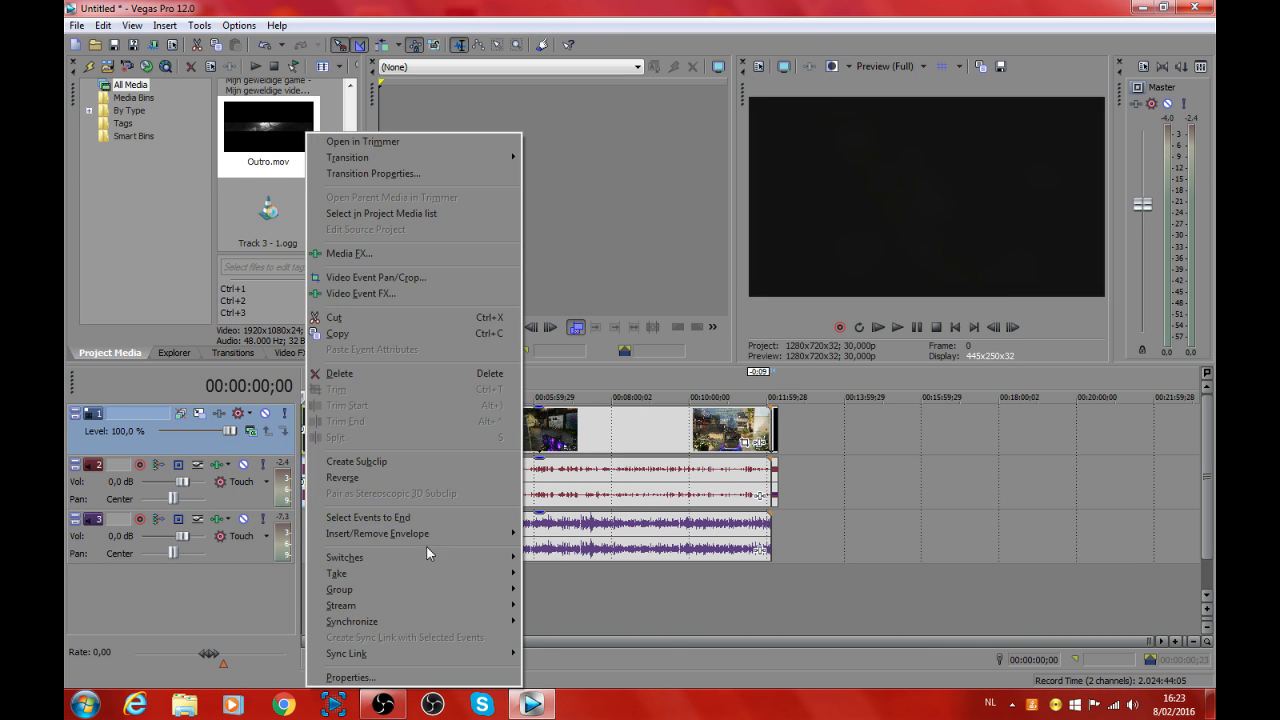
{"action": "mouse_move", "coordinate": [430, 557]}
{"action": "left_click", "coordinate": [570, 687]}
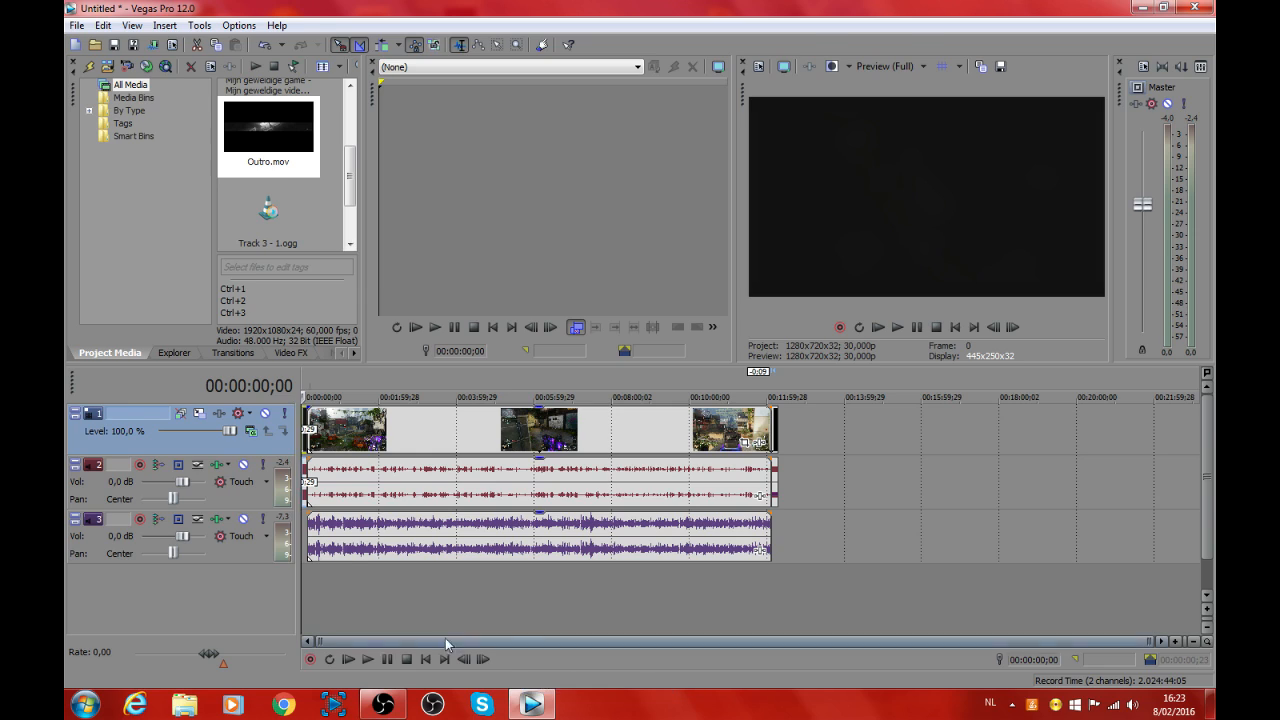
Step: Open the music folder from the desktop and bring it in front of the Vegas Pro project
{"action": "left_click", "coordinate": [1210, 705]}
{"action": "double_click", "coordinate": [986, 455]}
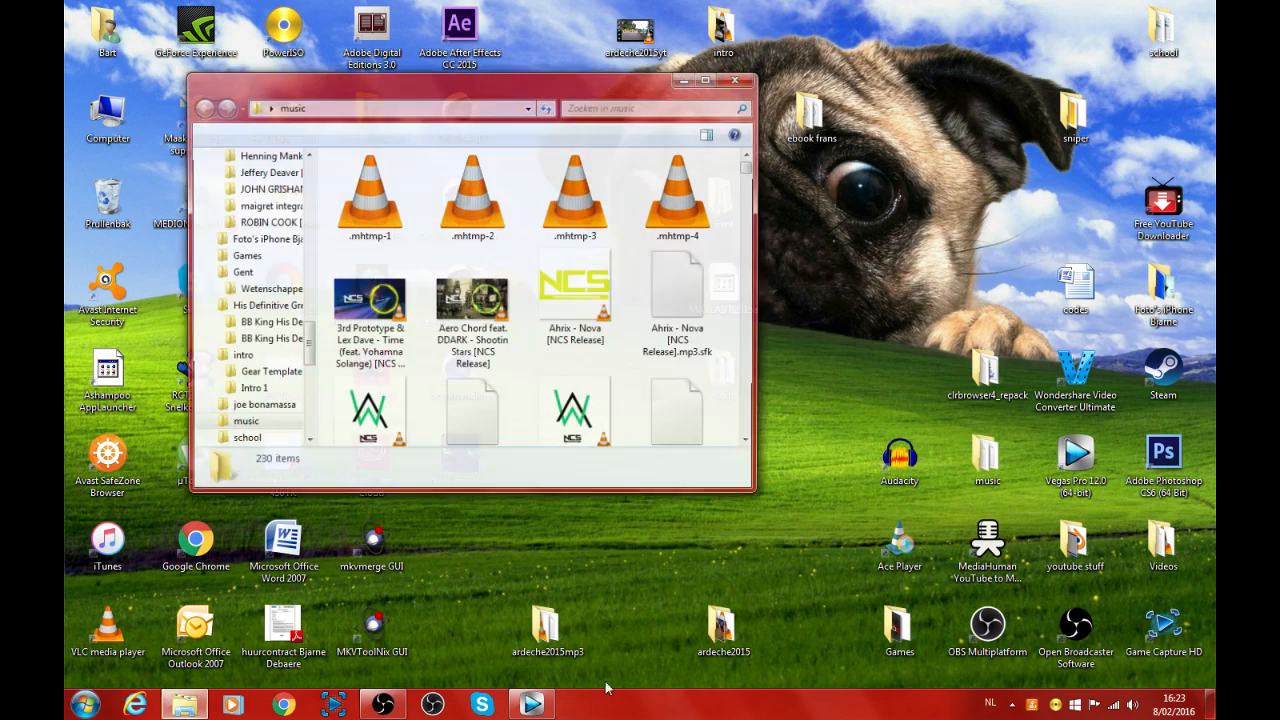
{"action": "left_click", "coordinate": [532, 705]}
{"action": "left_click", "coordinate": [185, 705]}
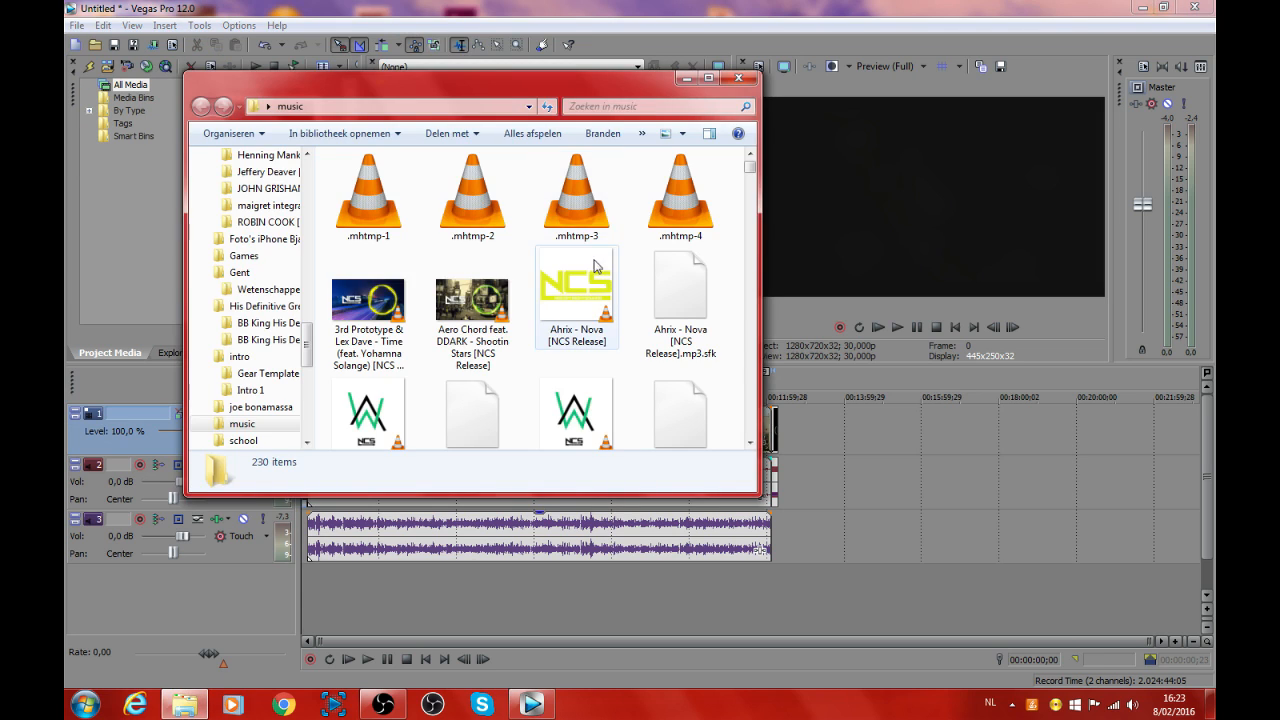
{"action": "scroll", "coordinate": [565, 298], "scroll_direction": "down", "scroll_amount": 4}
{"action": "scroll", "coordinate": [565, 280], "scroll_direction": "up", "scroll_amount": 2}
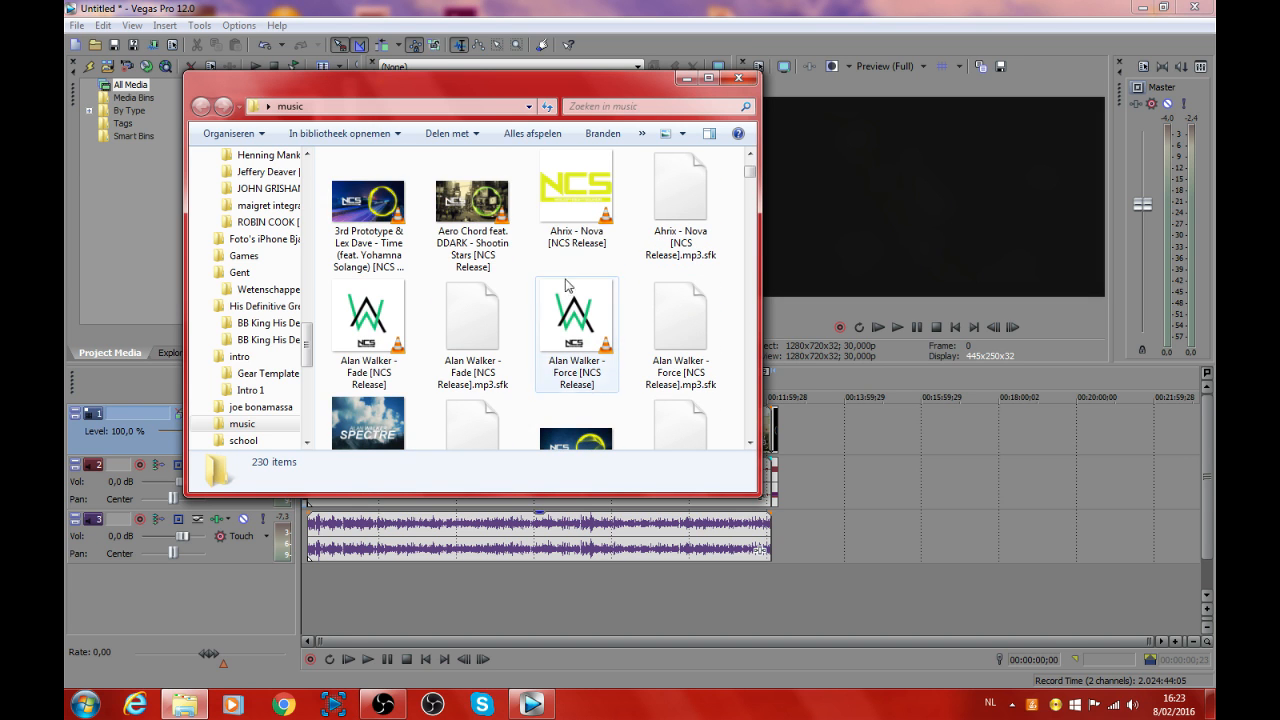
Step: Preview Ahrix - Nova in VLC and add it to a new audio track at the start of the gameplay clip
{"action": "left_click", "coordinate": [562, 218]}
{"action": "double_click", "coordinate": [591, 234]}
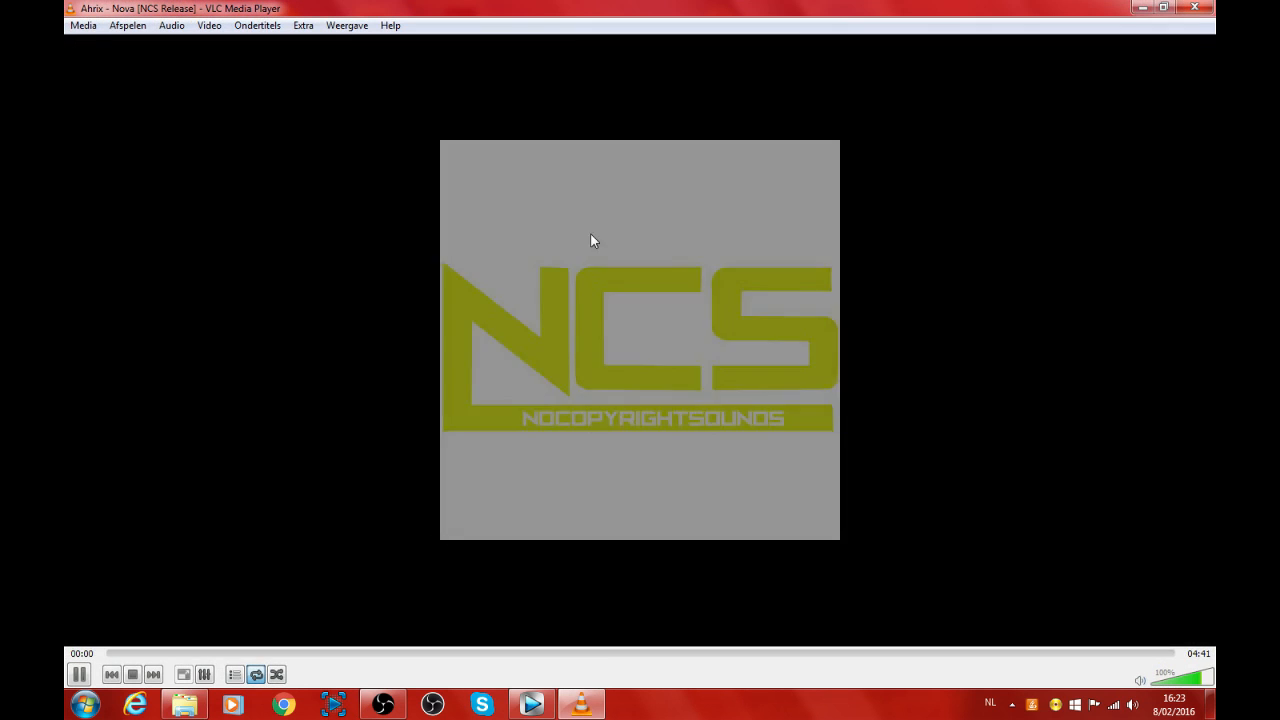
{"action": "left_click", "coordinate": [558, 654]}
{"action": "left_click", "coordinate": [860, 653]}
{"action": "left_click", "coordinate": [979, 654]}
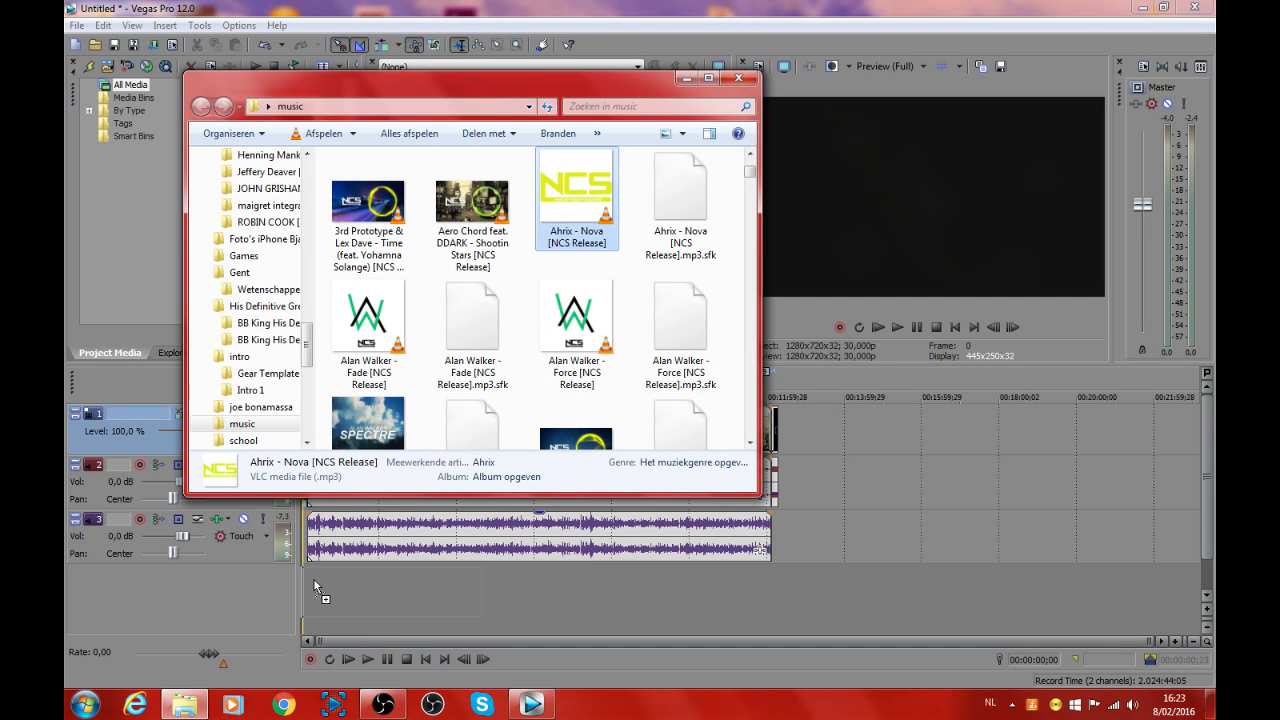
{"action": "left_click_drag", "start_coordinate": [313, 578], "coordinate": [318, 586]}
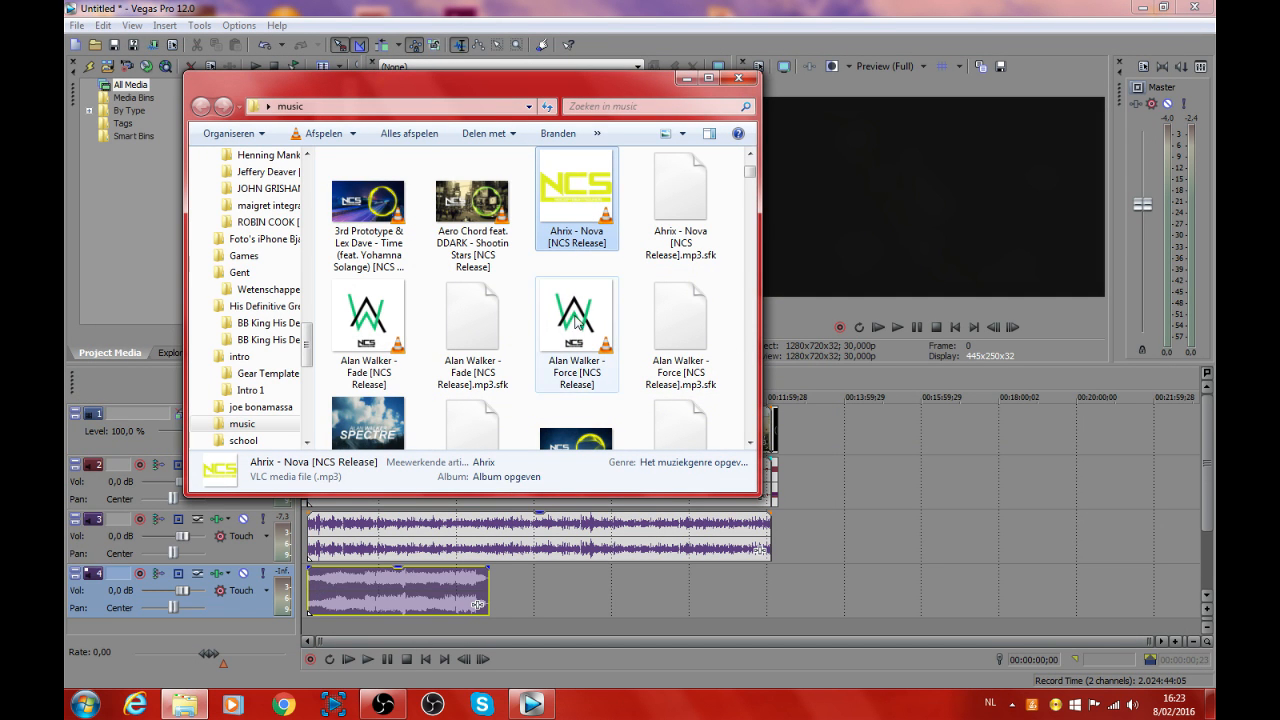
Step: Preview Arcien - Elevate in VLC and add it to the music track directly after Ahrix - Nova
{"action": "scroll", "coordinate": [469, 298], "scroll_direction": "down", "scroll_amount": 5}
{"action": "left_click", "coordinate": [403, 289]}
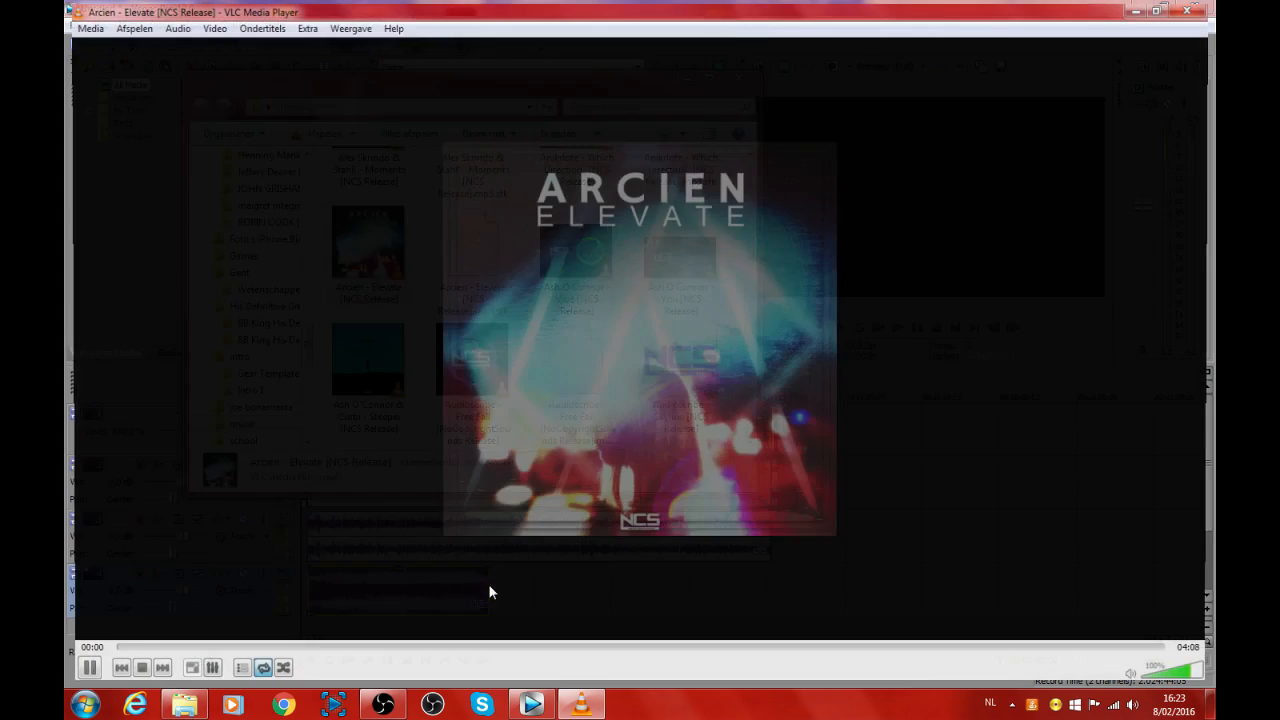
{"action": "left_click_drag", "start_coordinate": [531, 653], "coordinate": [1005, 656]}
{"action": "left_click", "coordinate": [1195, 7]}
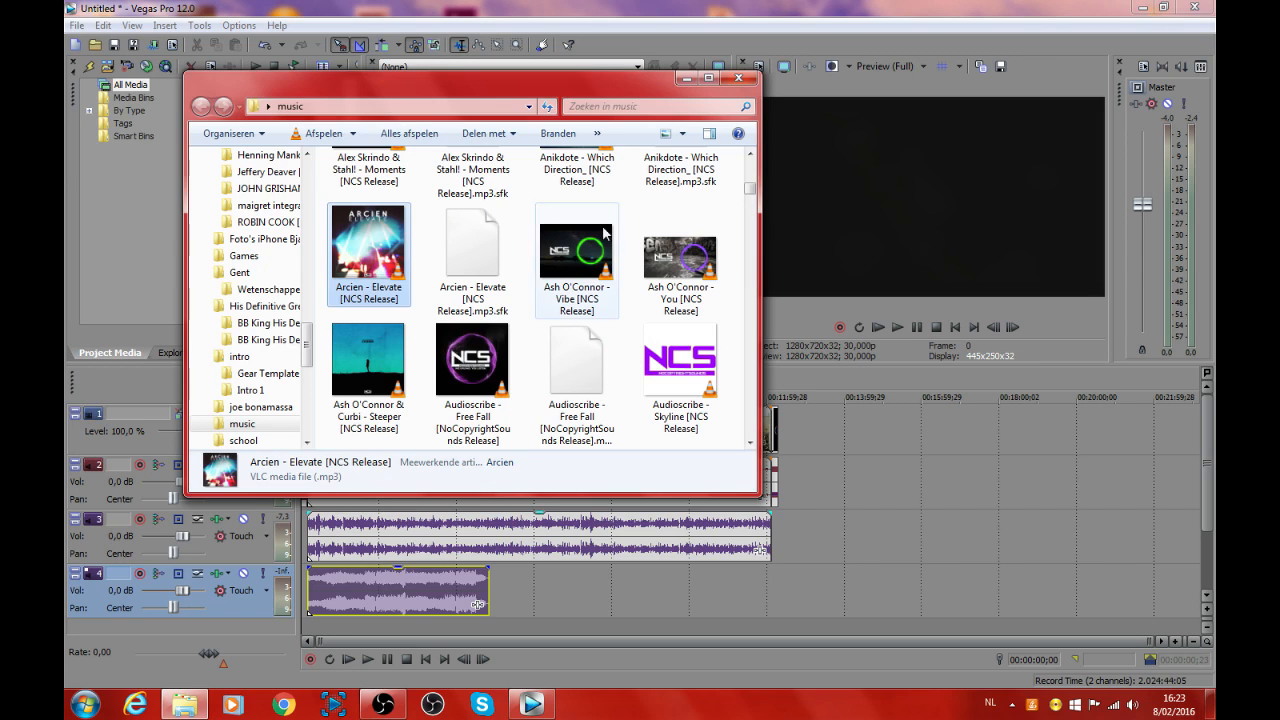
{"action": "left_click_drag", "start_coordinate": [375, 264], "coordinate": [497, 604]}
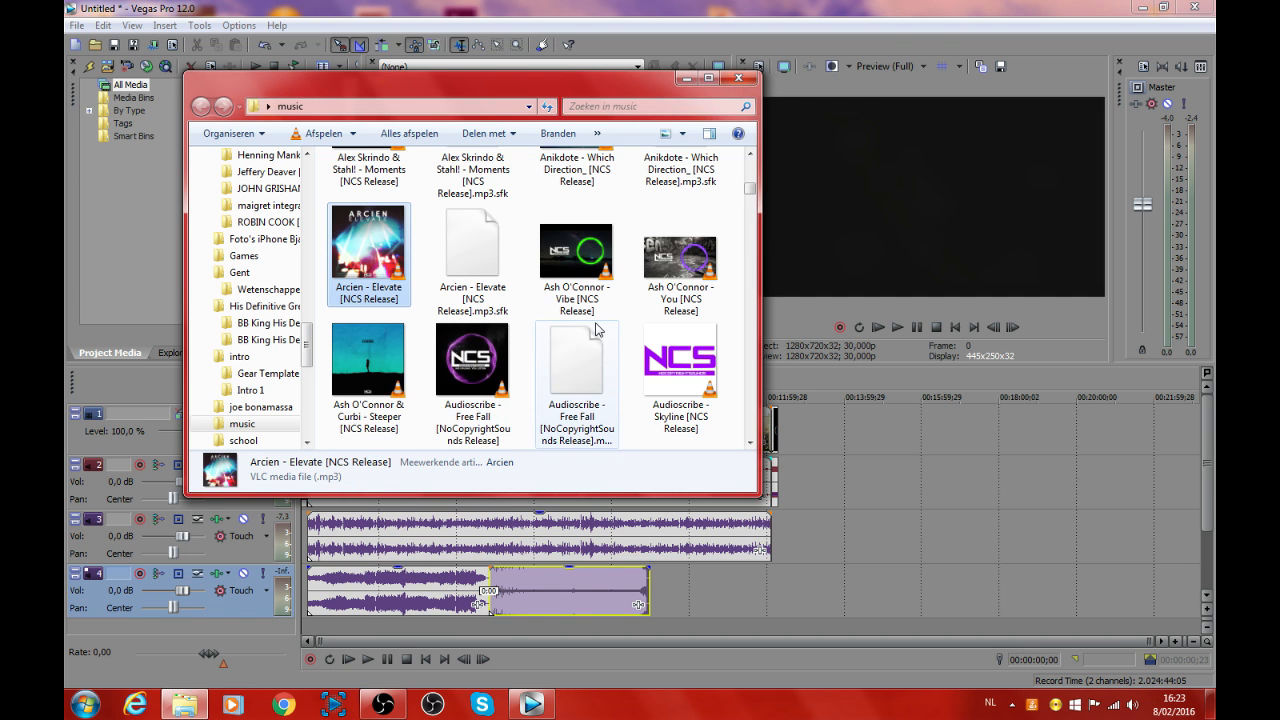
Step: Preview Codeko - Crest in VLC and place it on the music track between Ahrix - Nova and Arcien - Elevate
{"action": "scroll", "coordinate": [585, 323], "scroll_direction": "down", "scroll_amount": 3}
{"action": "scroll", "coordinate": [585, 322], "scroll_direction": "down", "scroll_amount": 1}
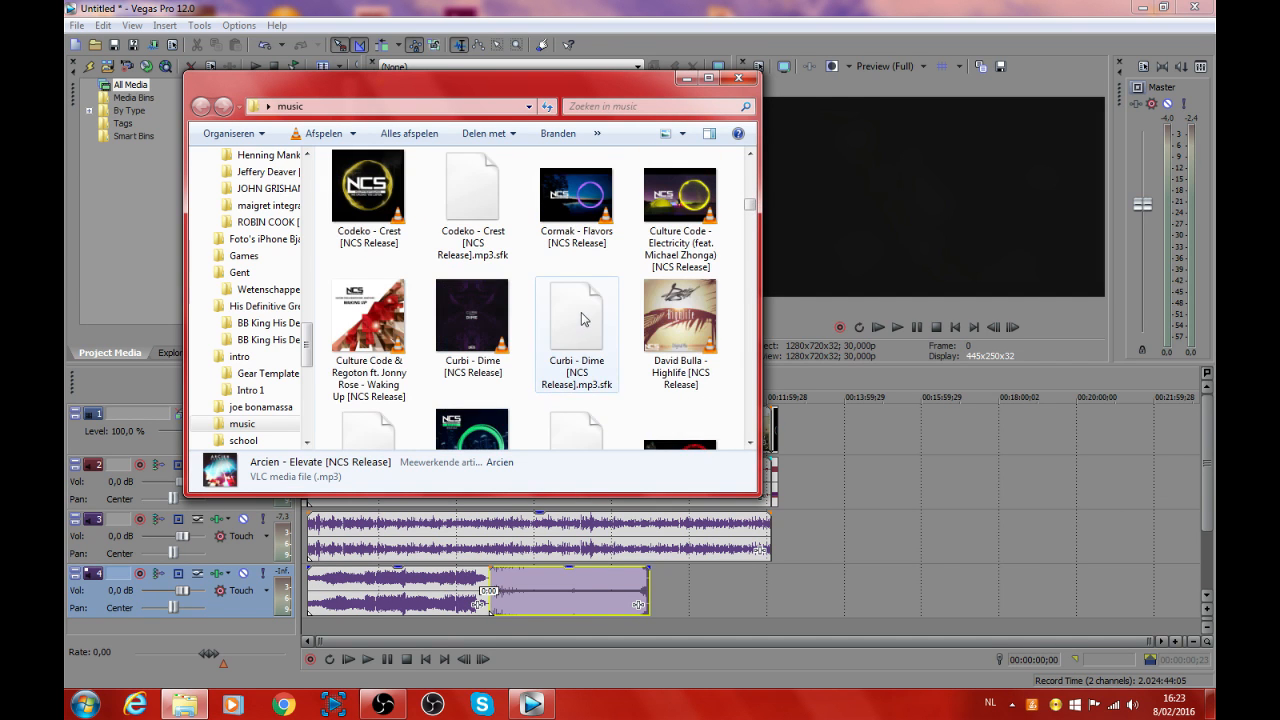
{"action": "double_click", "coordinate": [385, 213]}
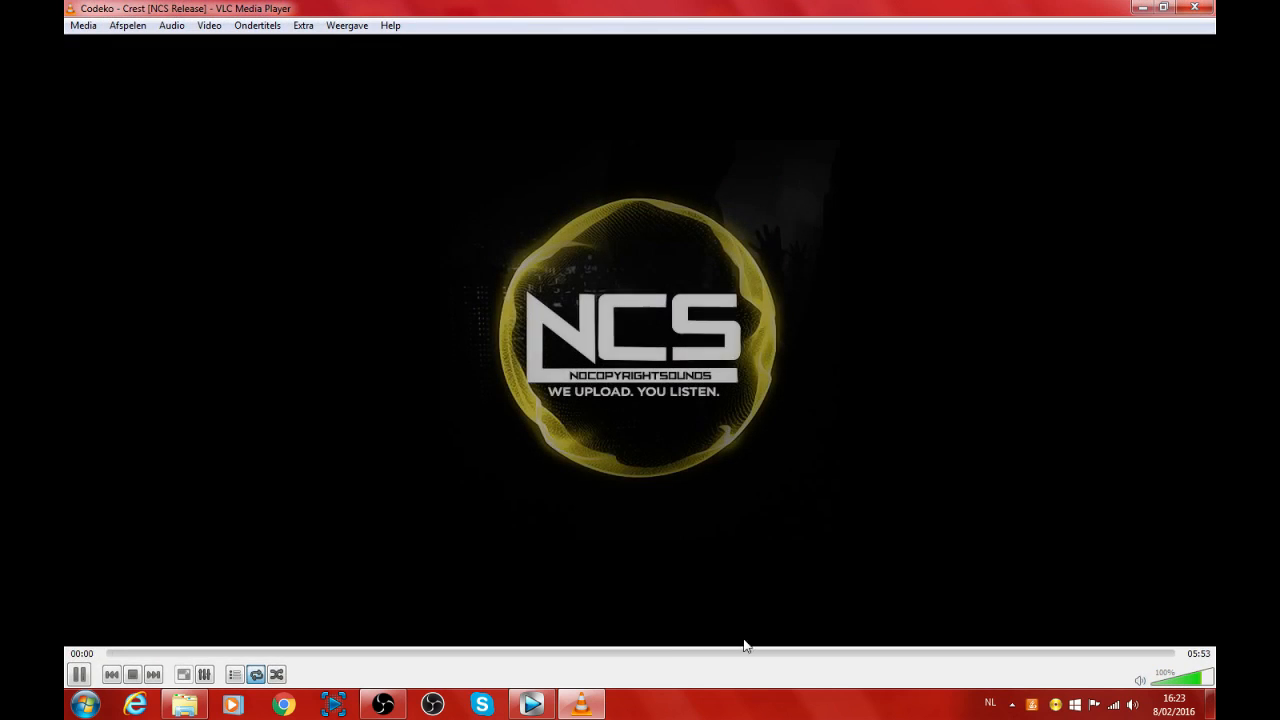
{"action": "left_click", "coordinate": [762, 653]}
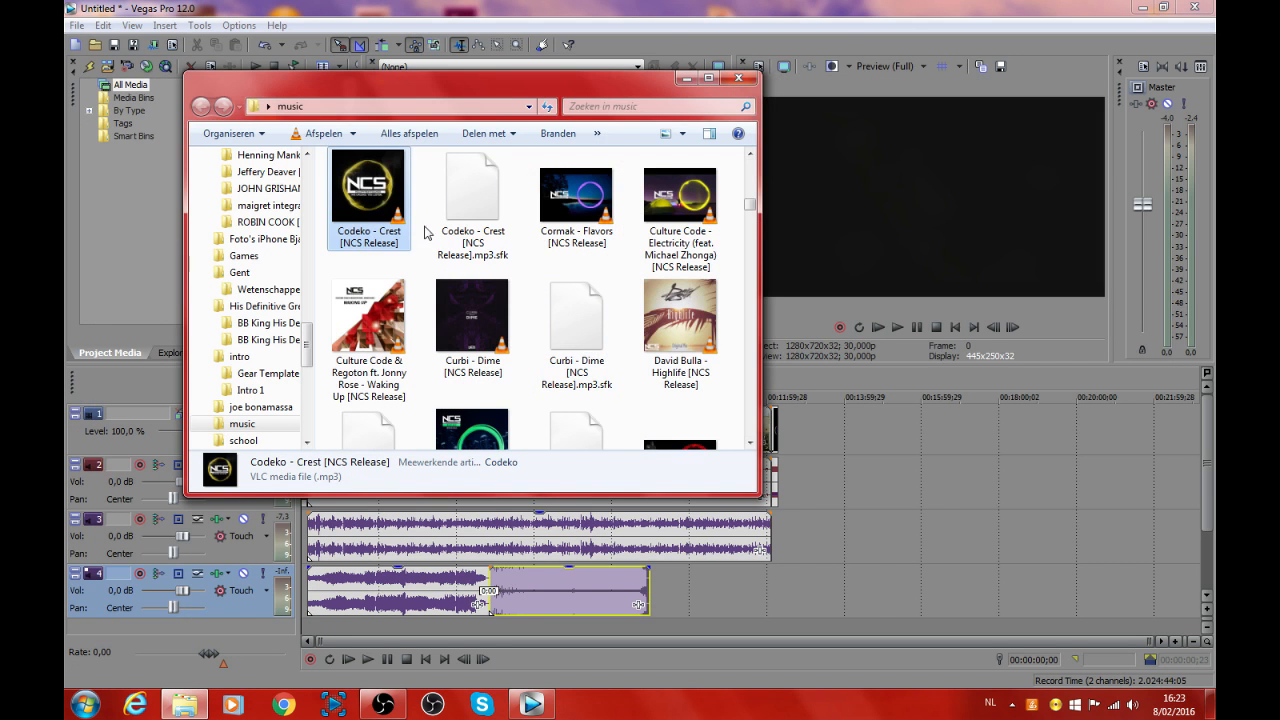
{"action": "left_click_drag", "start_coordinate": [368, 190], "coordinate": [965, 598]}
{"action": "left_click_drag", "start_coordinate": [811, 606], "coordinate": [642, 610]}
{"action": "left_click_drag", "start_coordinate": [910, 603], "coordinate": [780, 605]}
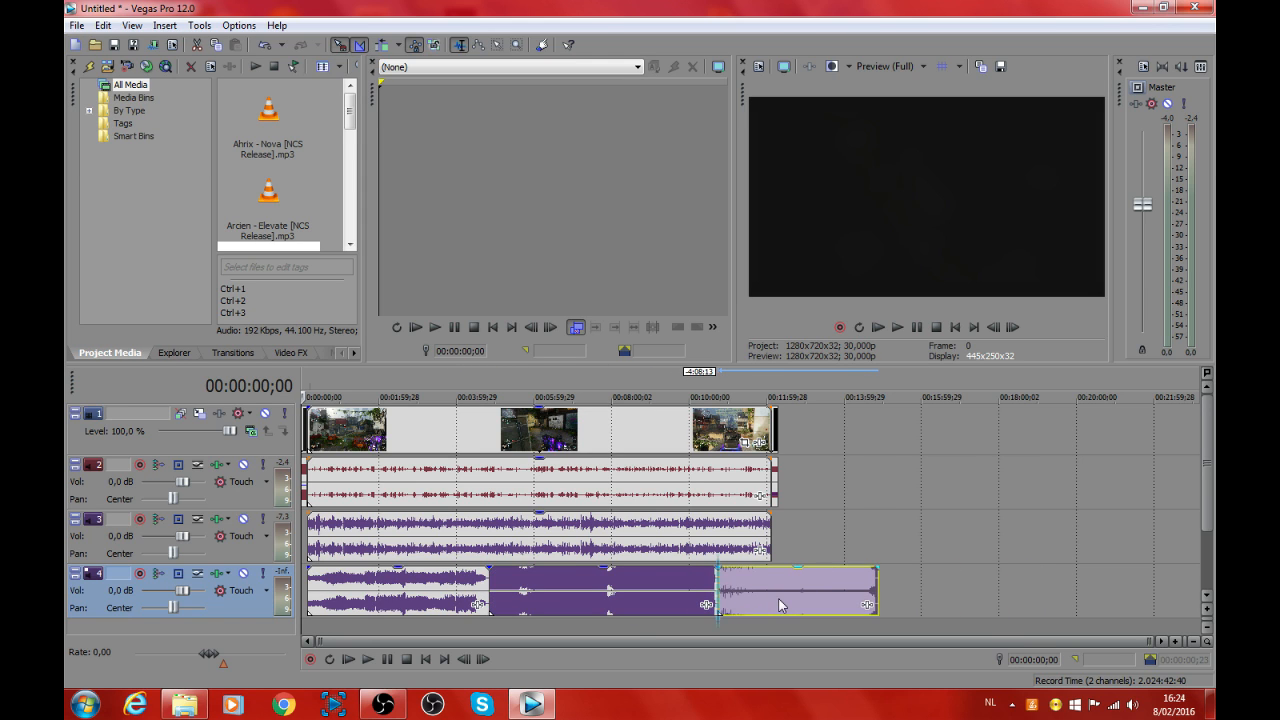
Step: Split the last music clip at the gameplay's end, 00:12:07;09, and delete the part beyond it
{"action": "left_click", "coordinate": [773, 628]}
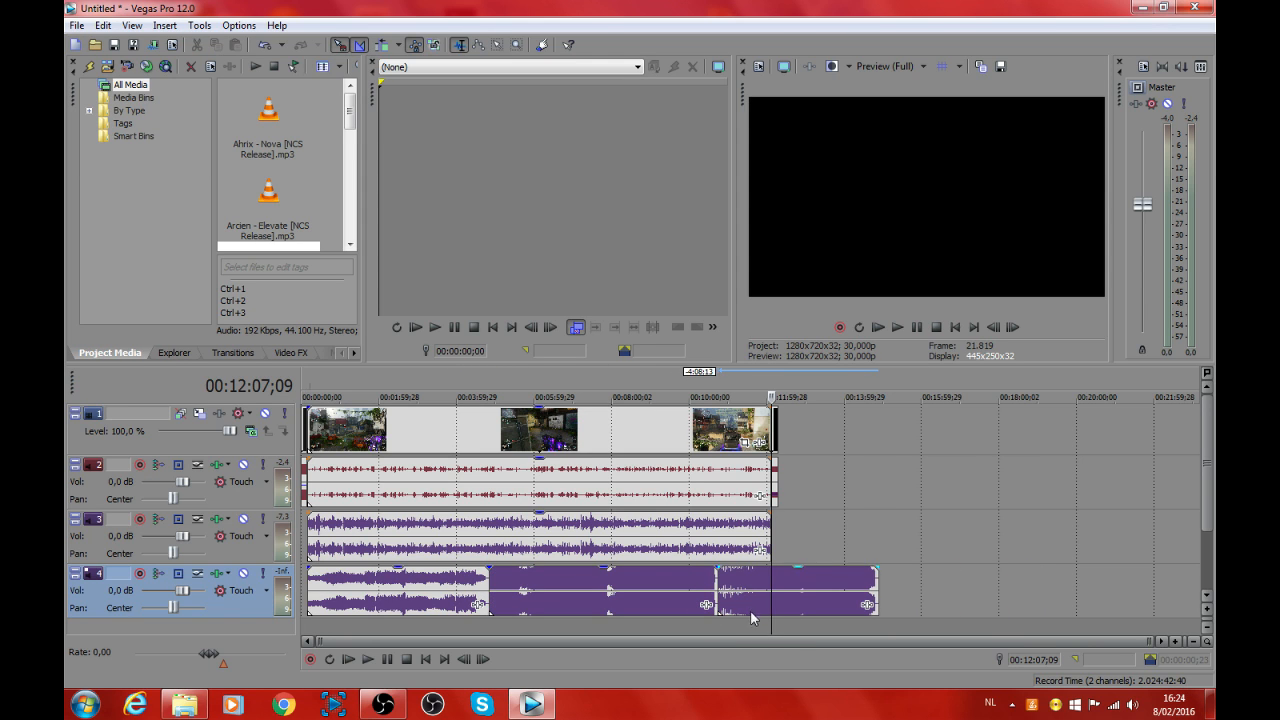
{"action": "left_click", "coordinate": [804, 597]}
{"action": "key", "text": "Delete"}
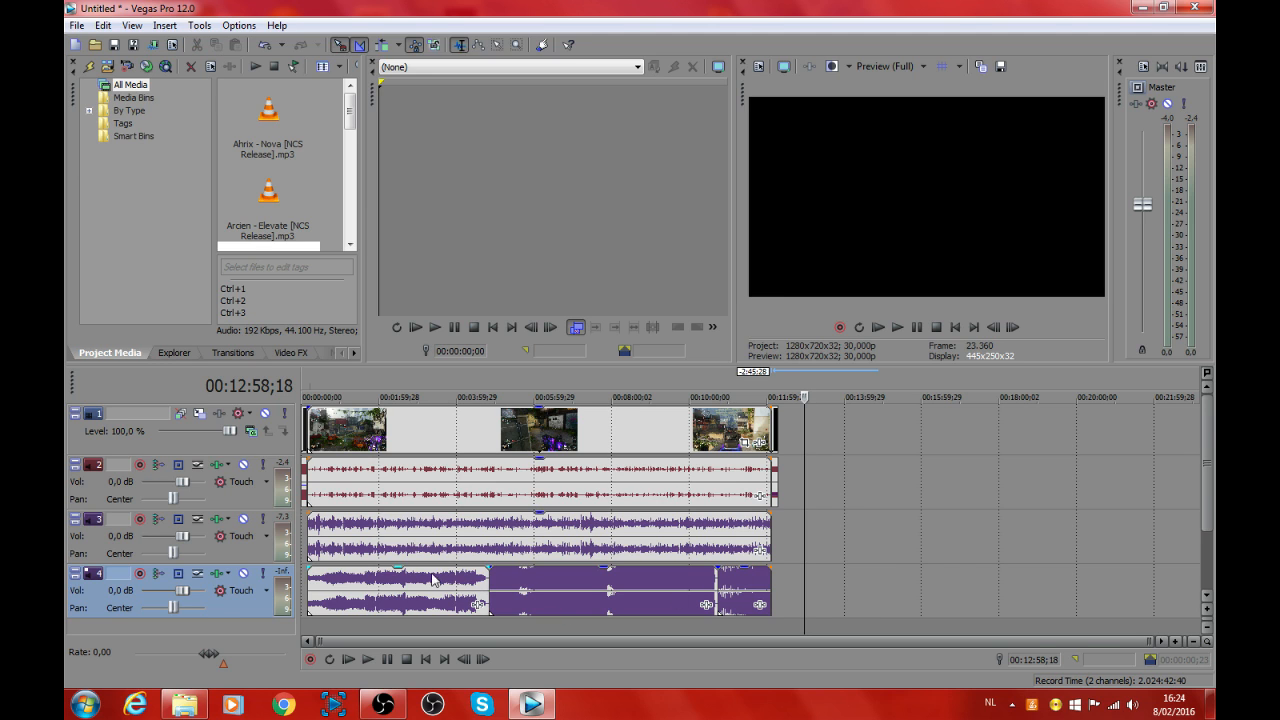
Step: Lower the gain of each of the three background music clips to about -22 dB
{"action": "left_click_drag", "start_coordinate": [400, 575], "coordinate": [396, 612]}
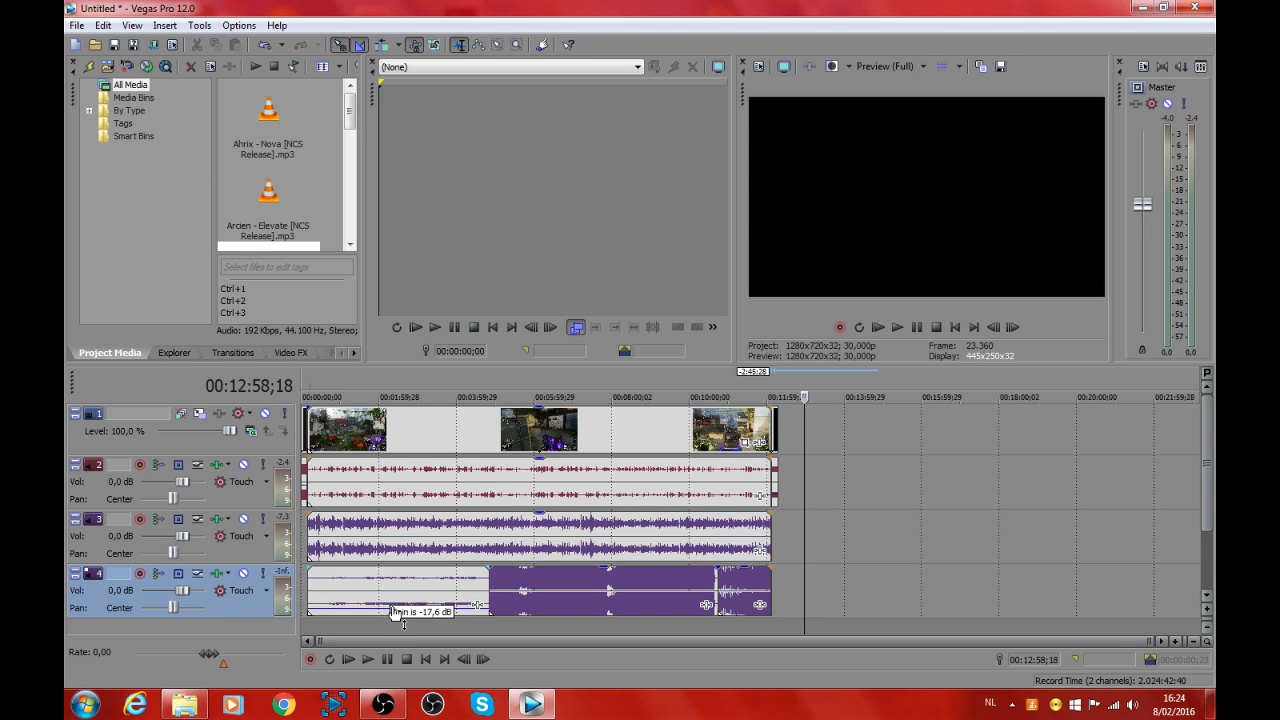
{"action": "left_click_drag", "start_coordinate": [394, 616], "coordinate": [394, 618]}
{"action": "left_click_drag", "start_coordinate": [605, 575], "coordinate": [604, 621]}
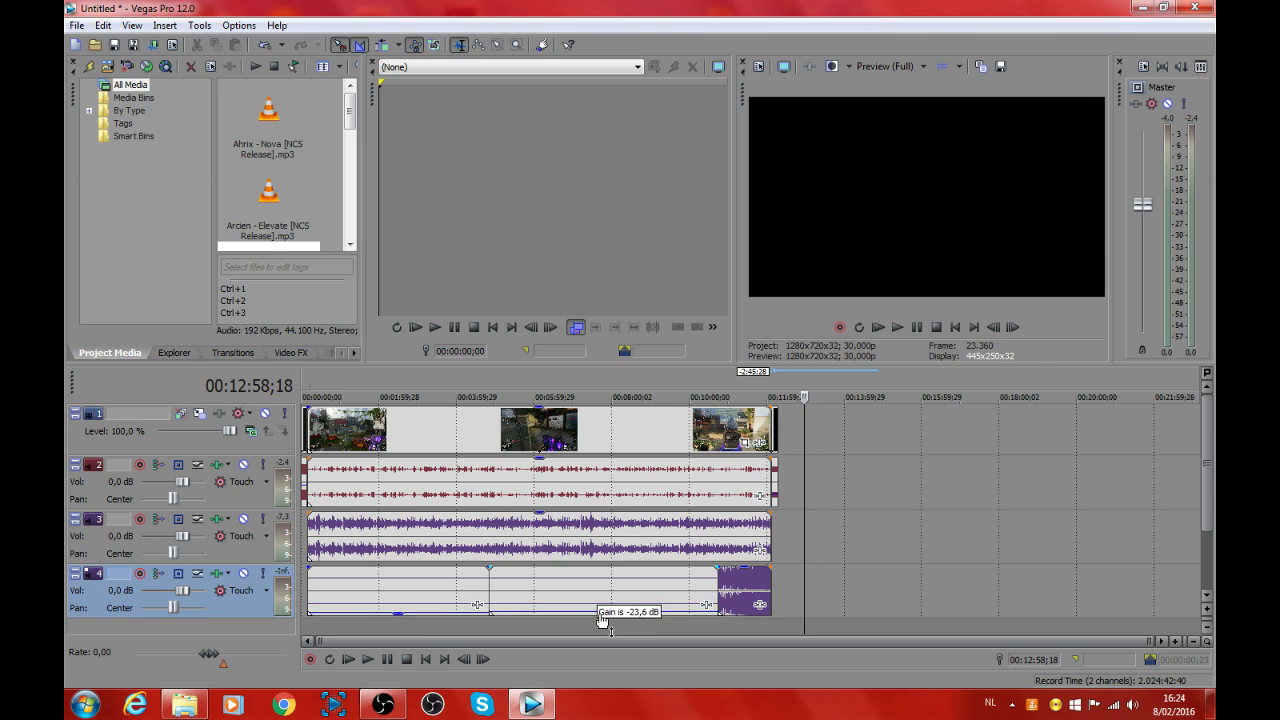
{"action": "left_click_drag", "start_coordinate": [602, 620], "coordinate": [603, 618]}
{"action": "left_click_drag", "start_coordinate": [745, 569], "coordinate": [743, 618]}
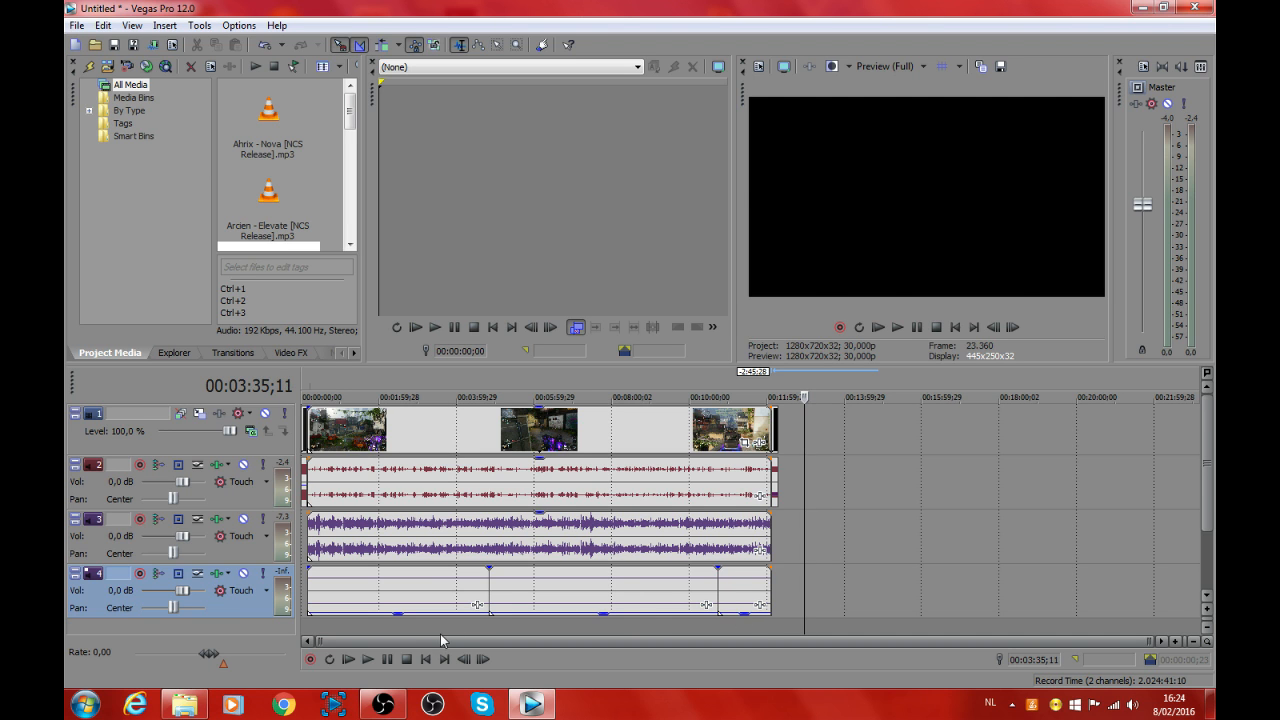
Step: Play the project at several points to check the music's loudness, and lower the music track's volume to -1.1 dB
{"action": "left_click", "coordinate": [897, 327]}
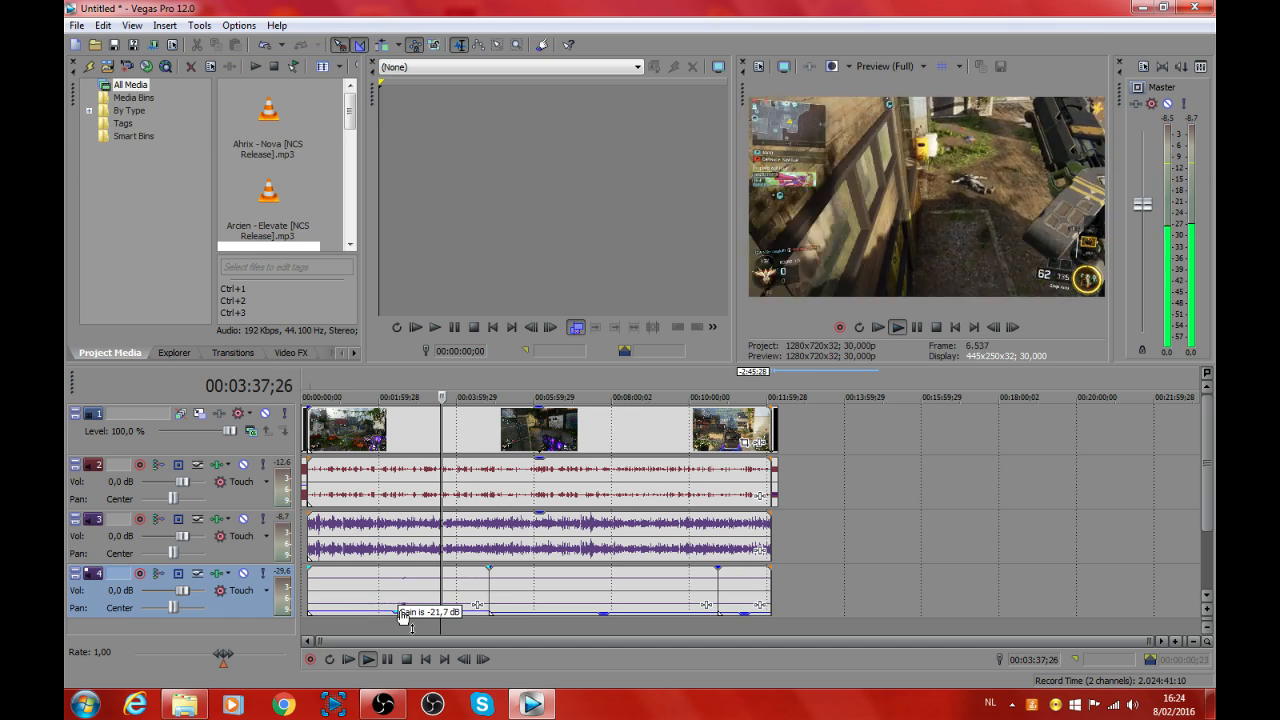
{"action": "left_click", "coordinate": [574, 627]}
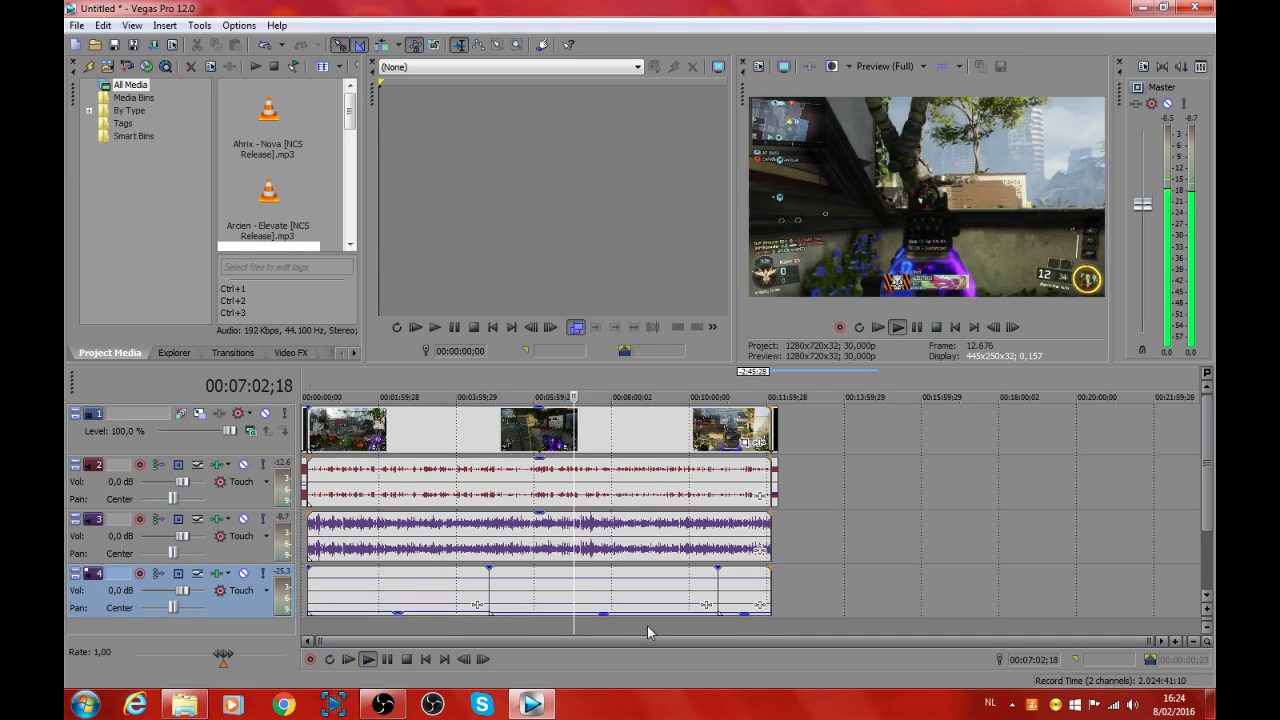
{"action": "left_click", "coordinate": [655, 628]}
{"action": "left_click", "coordinate": [741, 633]}
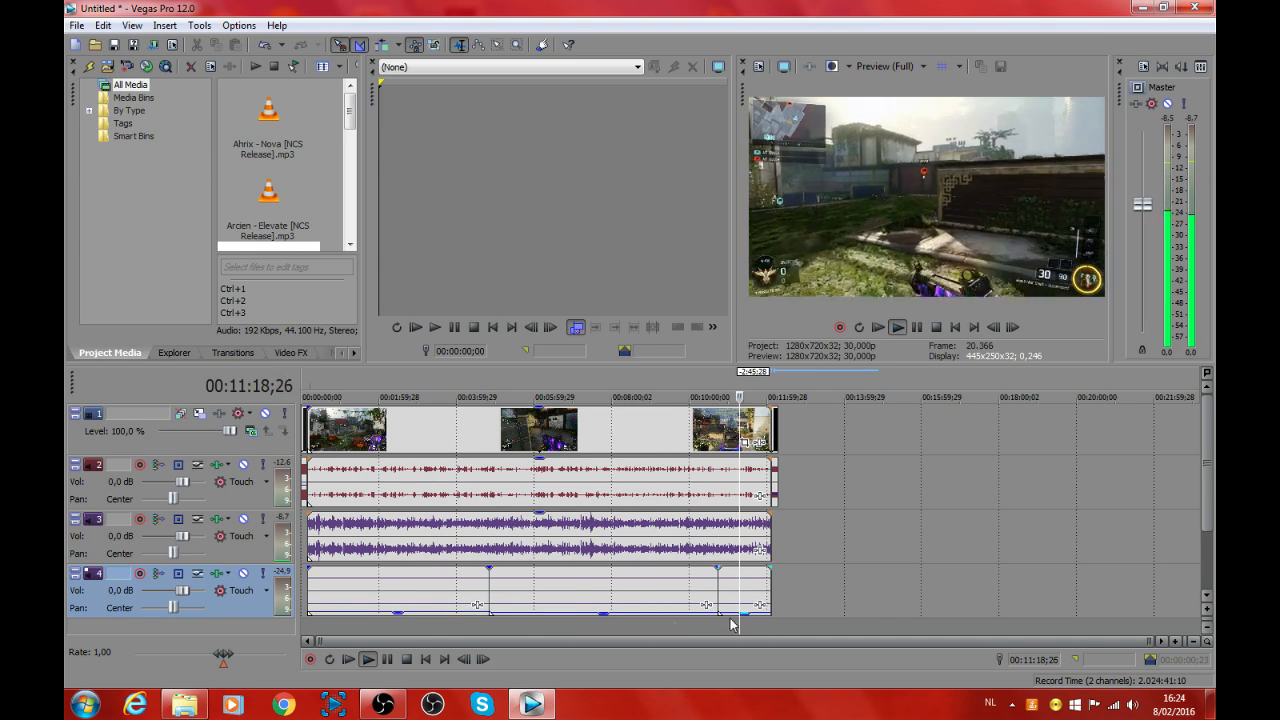
{"action": "left_click", "coordinate": [400, 626]}
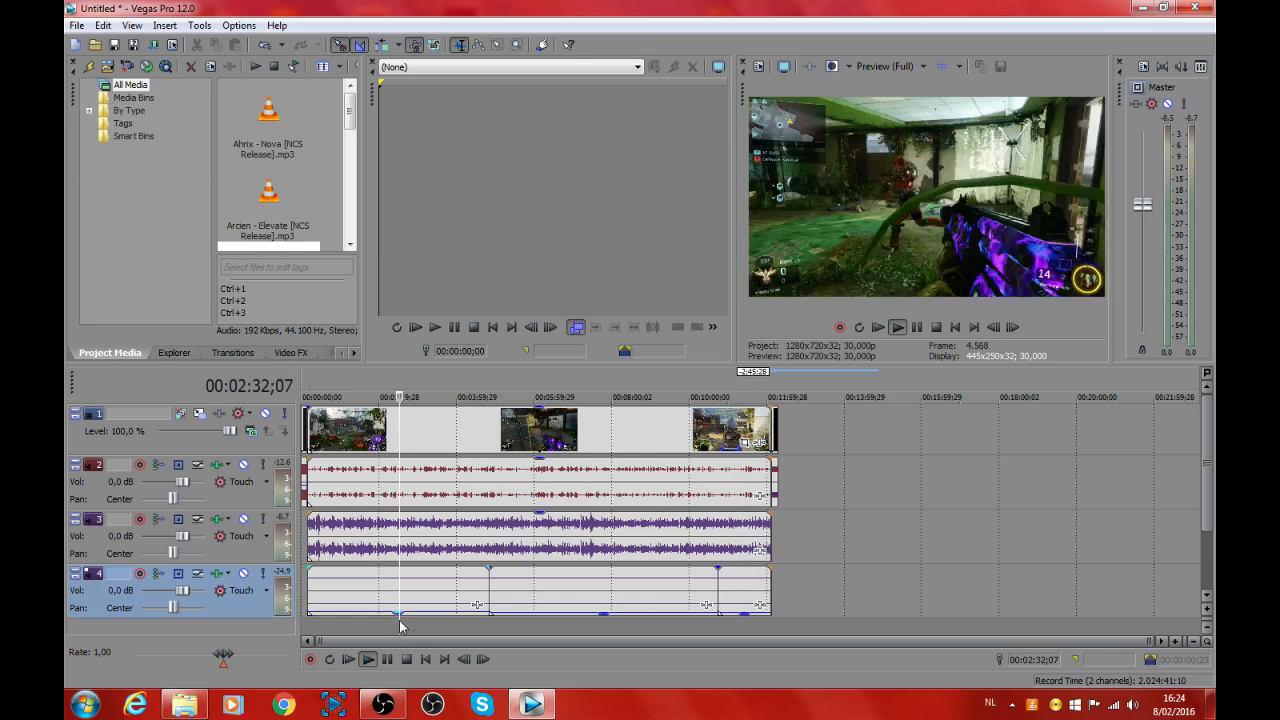
{"action": "left_click", "coordinate": [586, 627]}
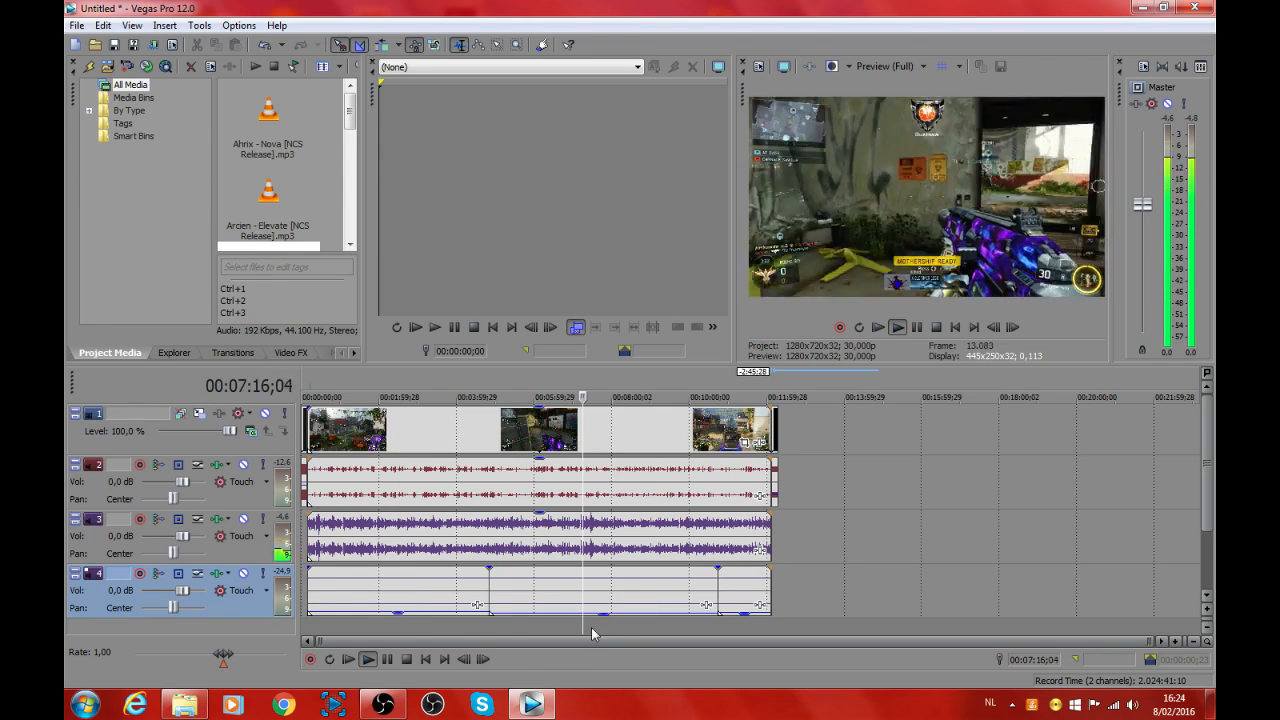
{"action": "left_click", "coordinate": [731, 627]}
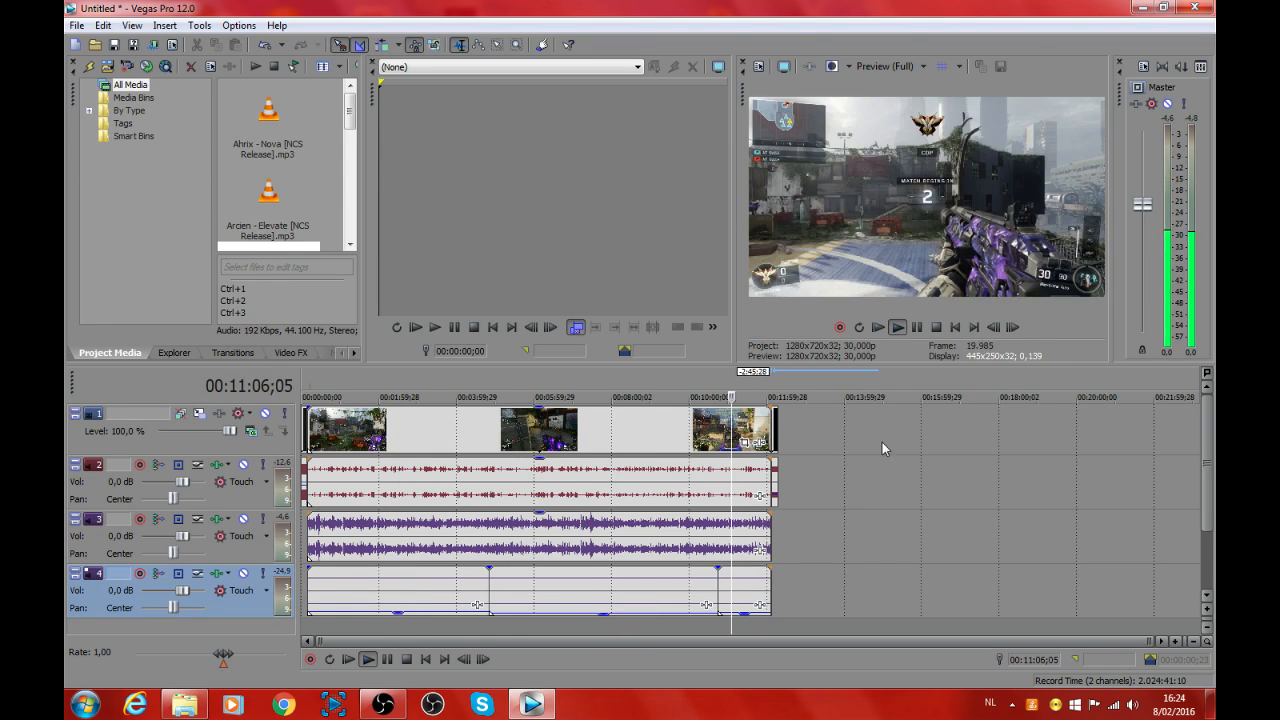
{"action": "left_click", "coordinate": [919, 328]}
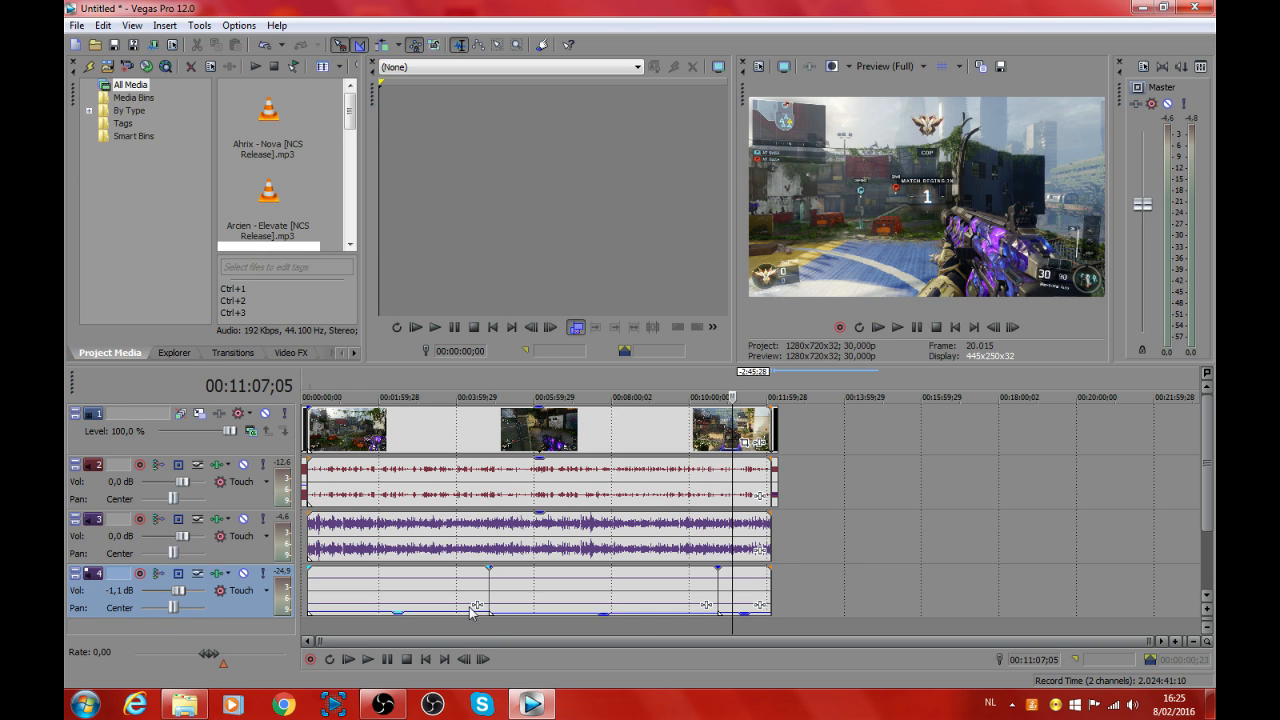
Step: Play several points within all three songs again to check the balance of music, voice and gameplay audio
{"action": "left_click", "coordinate": [511, 624]}
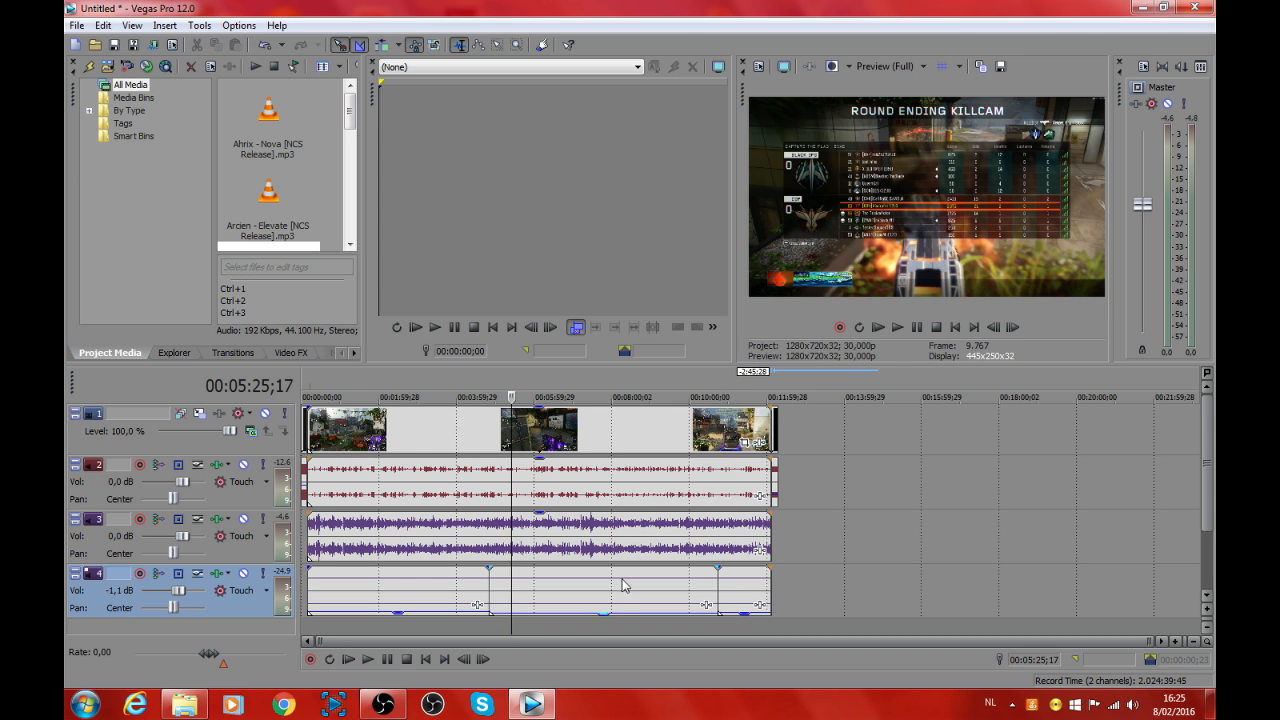
{"action": "left_click", "coordinate": [903, 330]}
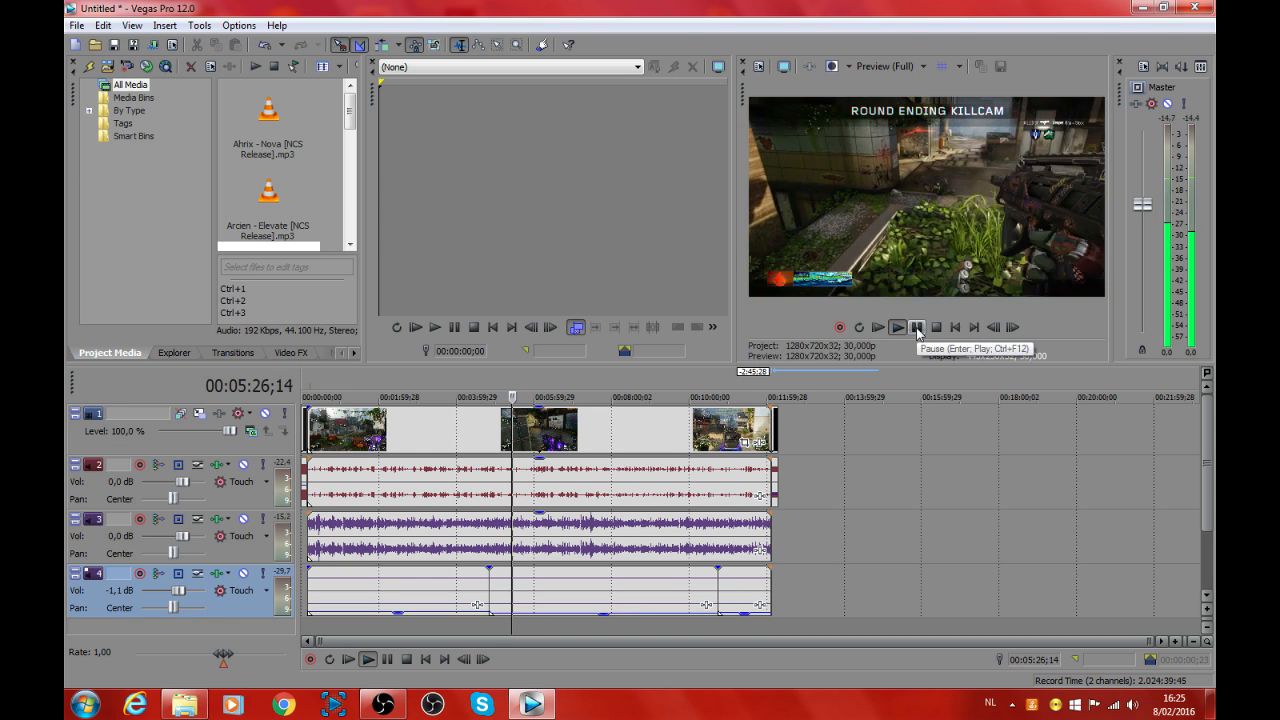
{"action": "left_click", "coordinate": [626, 627]}
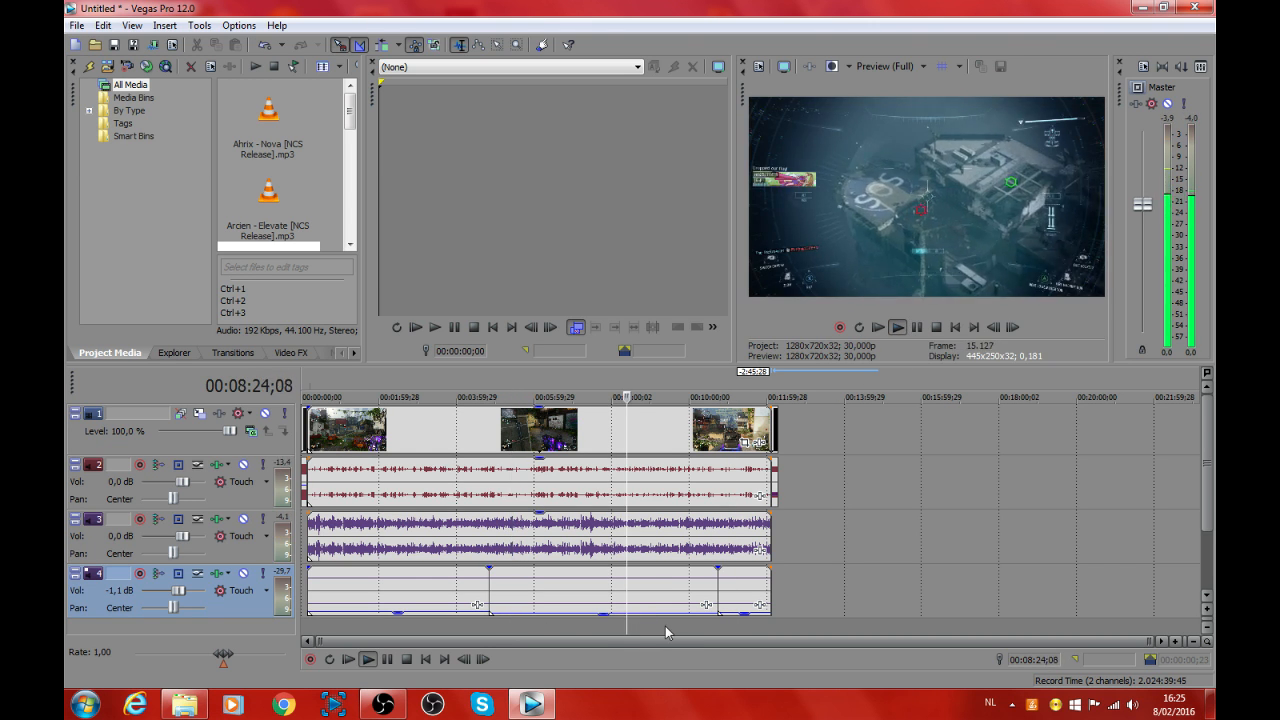
{"action": "left_click", "coordinate": [675, 627]}
{"action": "left_click", "coordinate": [735, 627]}
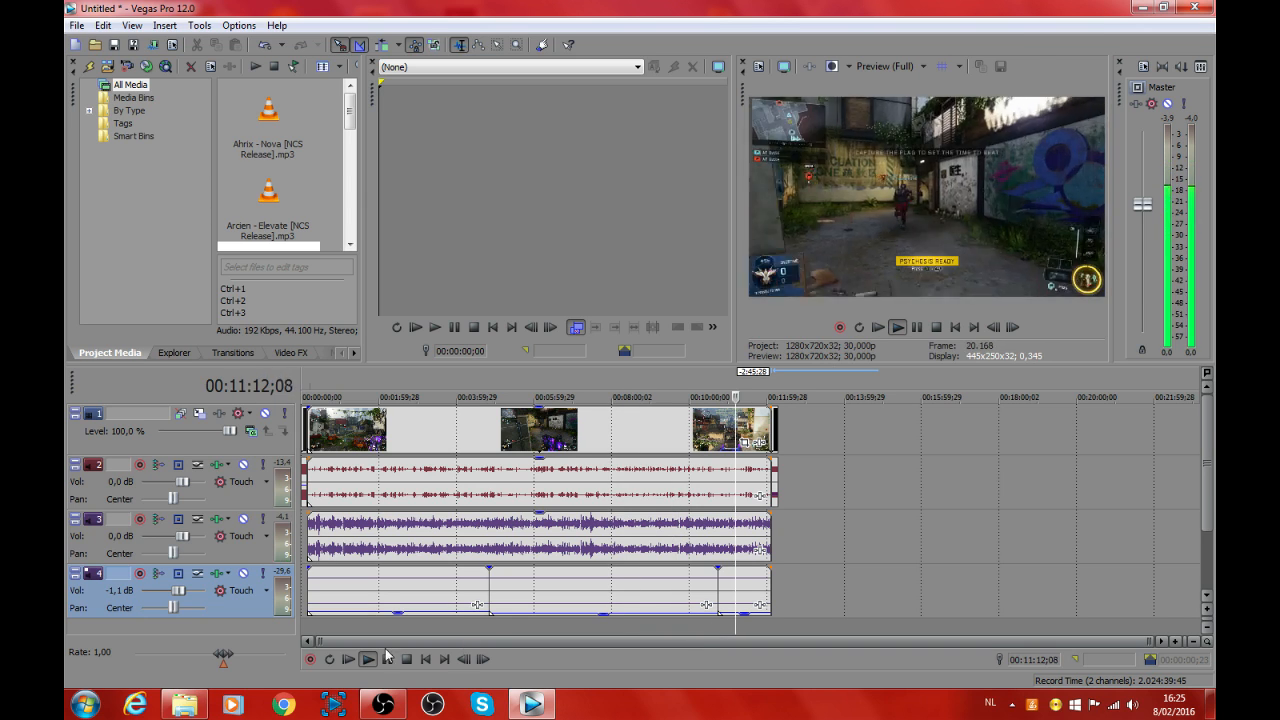
{"action": "left_click", "coordinate": [396, 627]}
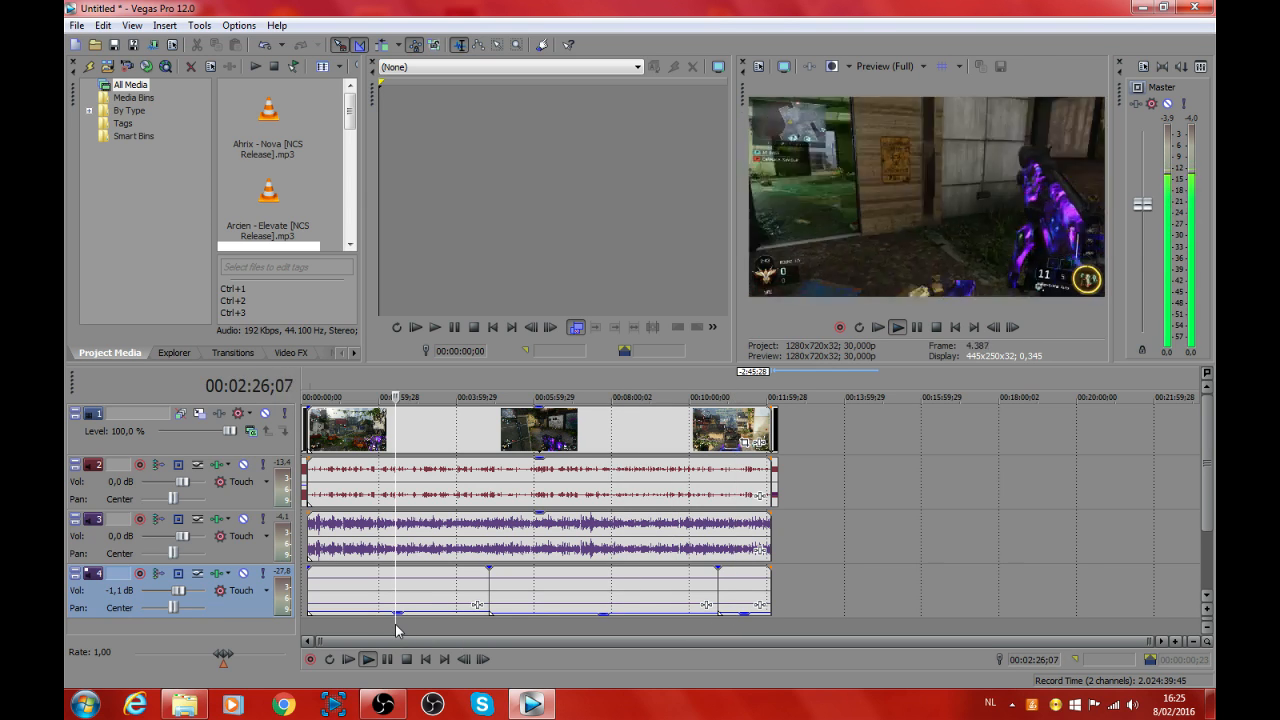
{"action": "left_click", "coordinate": [918, 329]}
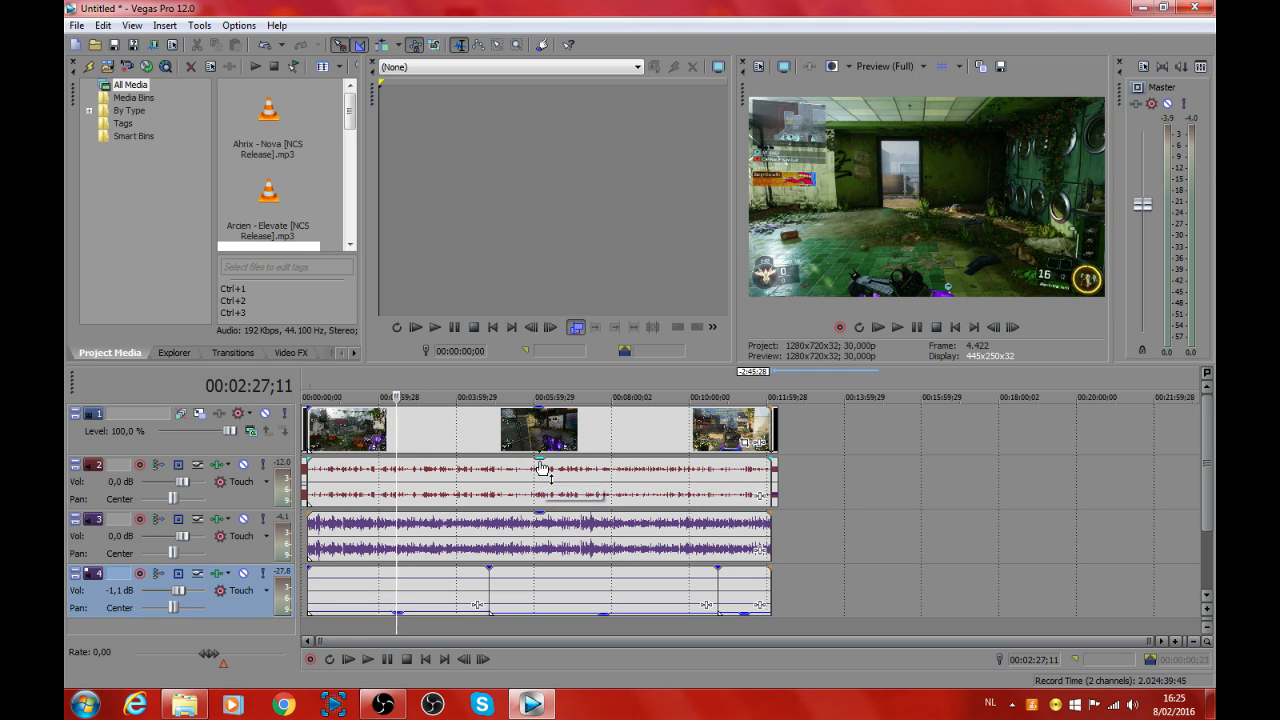
Step: Lower the gameplay audio clip's gain, replay around 00:02:28, and raise the voice track's volume to 1.2 dB
{"action": "left_click_drag", "start_coordinate": [540, 467], "coordinate": [540, 492]}
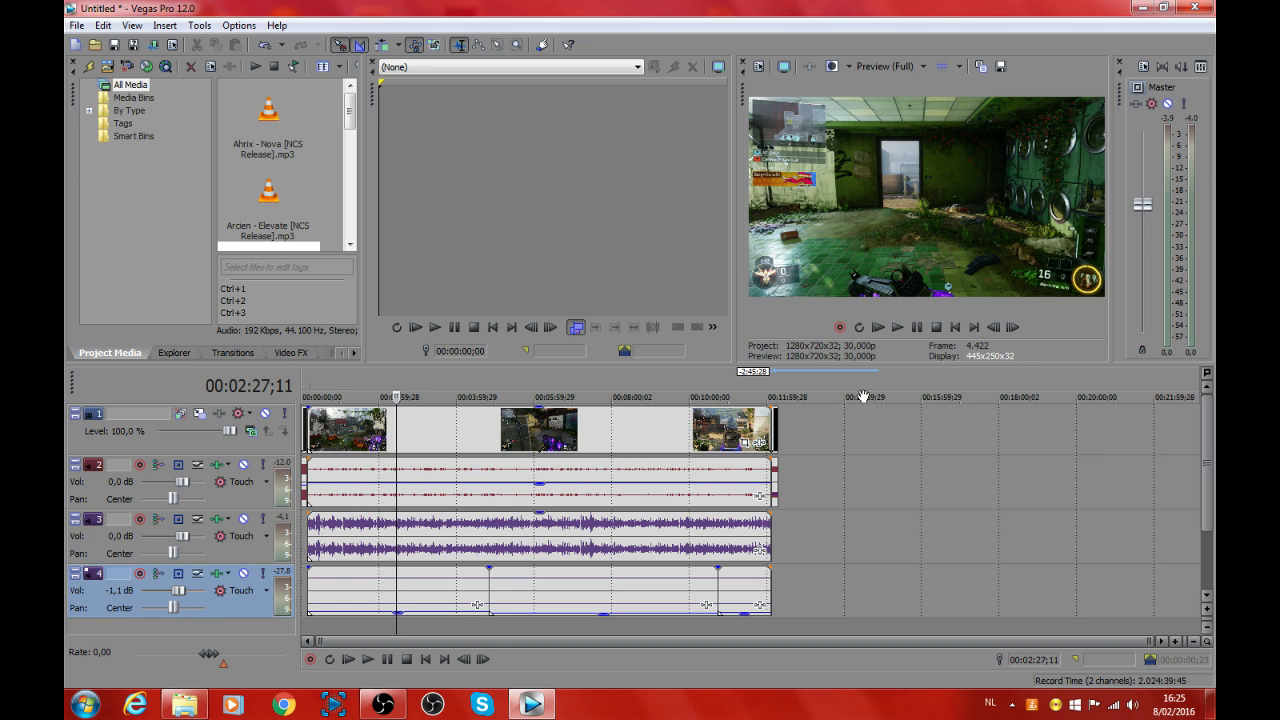
{"action": "left_click", "coordinate": [899, 328]}
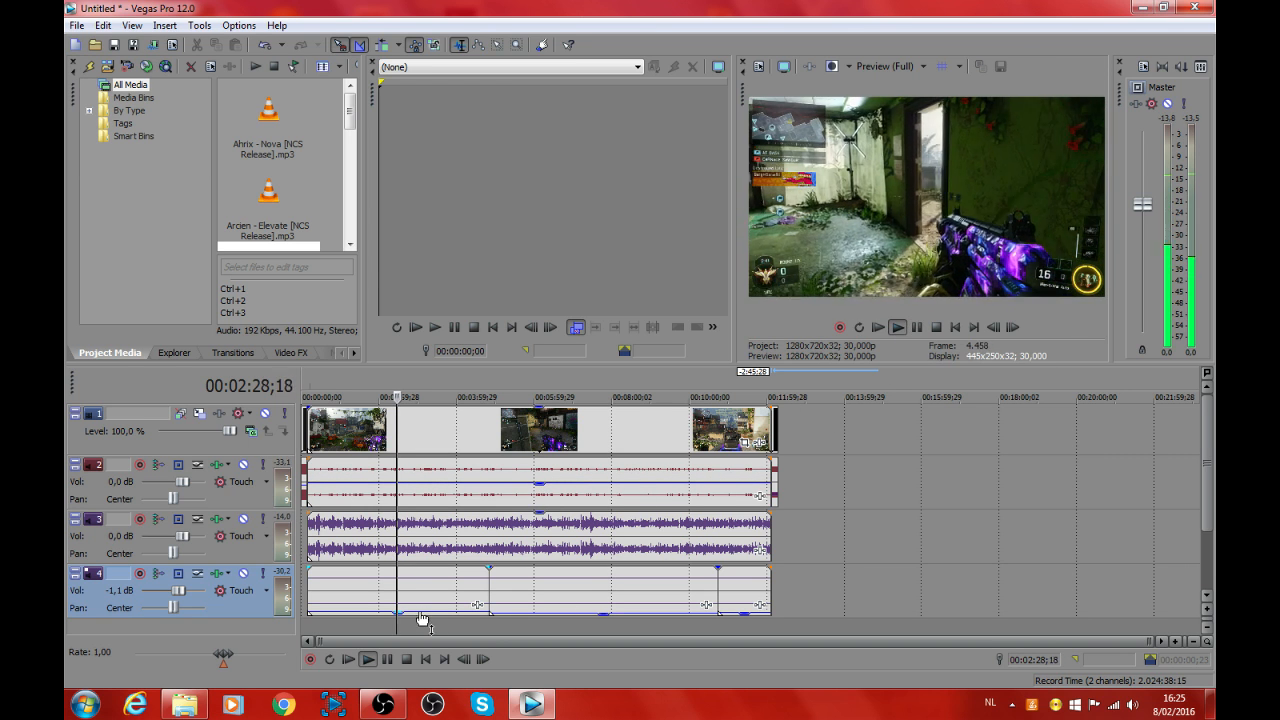
{"action": "left_click", "coordinate": [392, 625]}
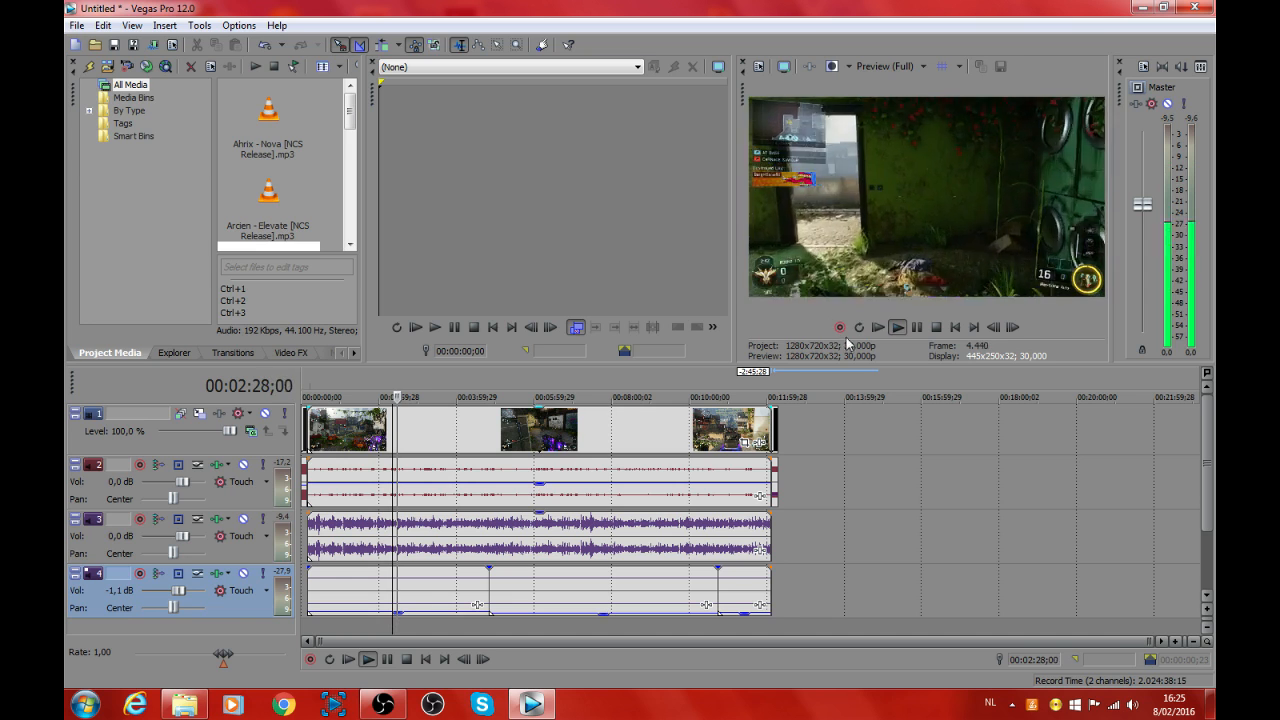
{"action": "left_click", "coordinate": [899, 327]}
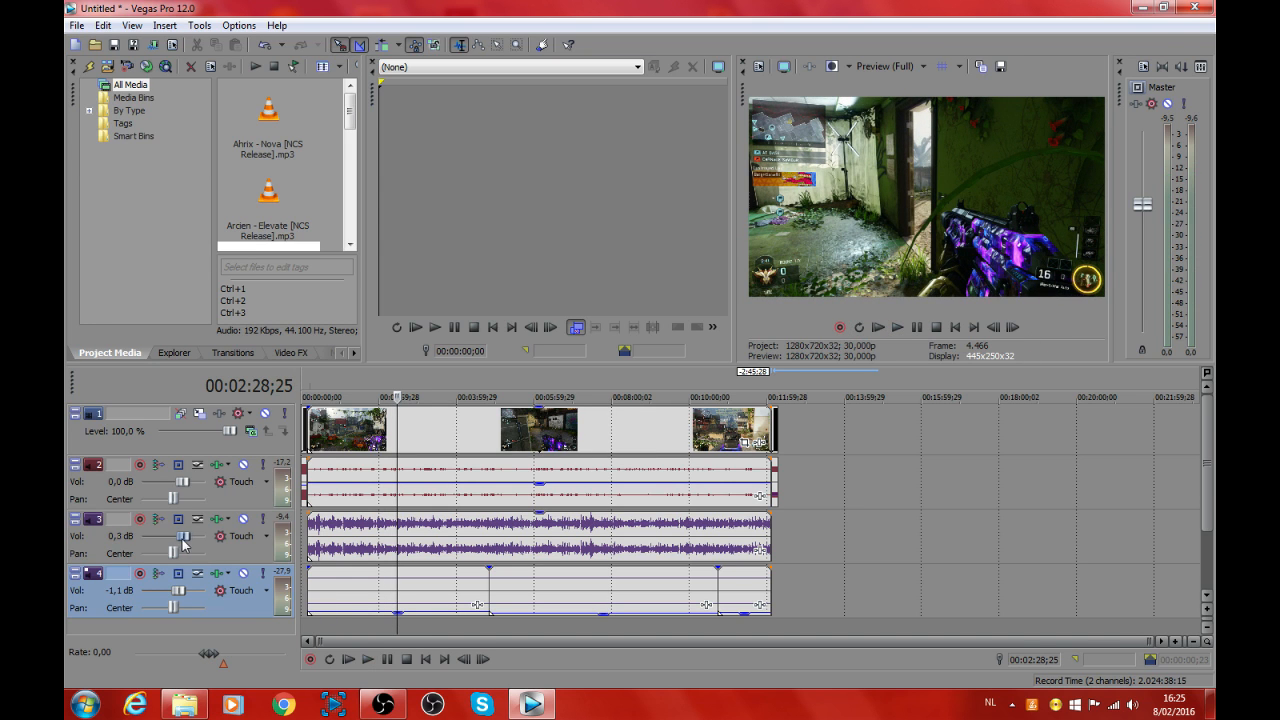
Step: Play the project from 00:02:28 and around 00:07:32 to check the audio balance, lowering the voice track's volume to 0.6 dB
{"action": "left_click", "coordinate": [914, 329]}
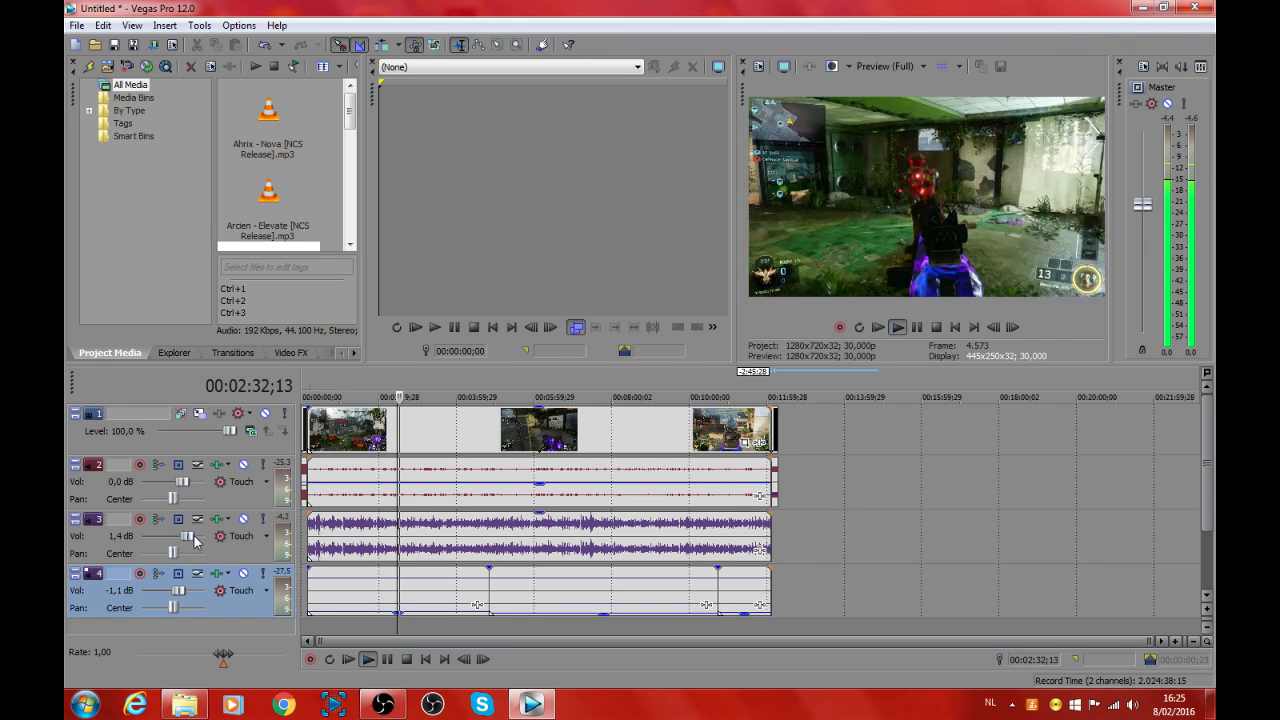
{"action": "left_click", "coordinate": [917, 328]}
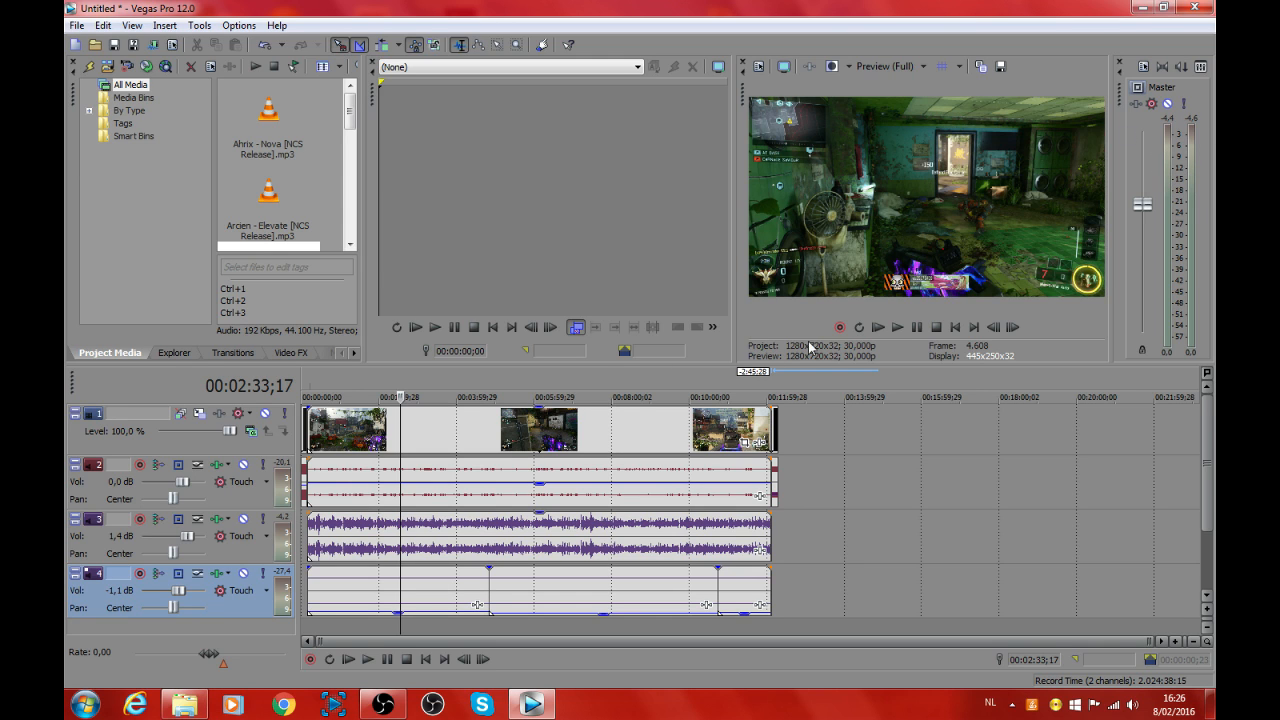
{"action": "left_click", "coordinate": [896, 331]}
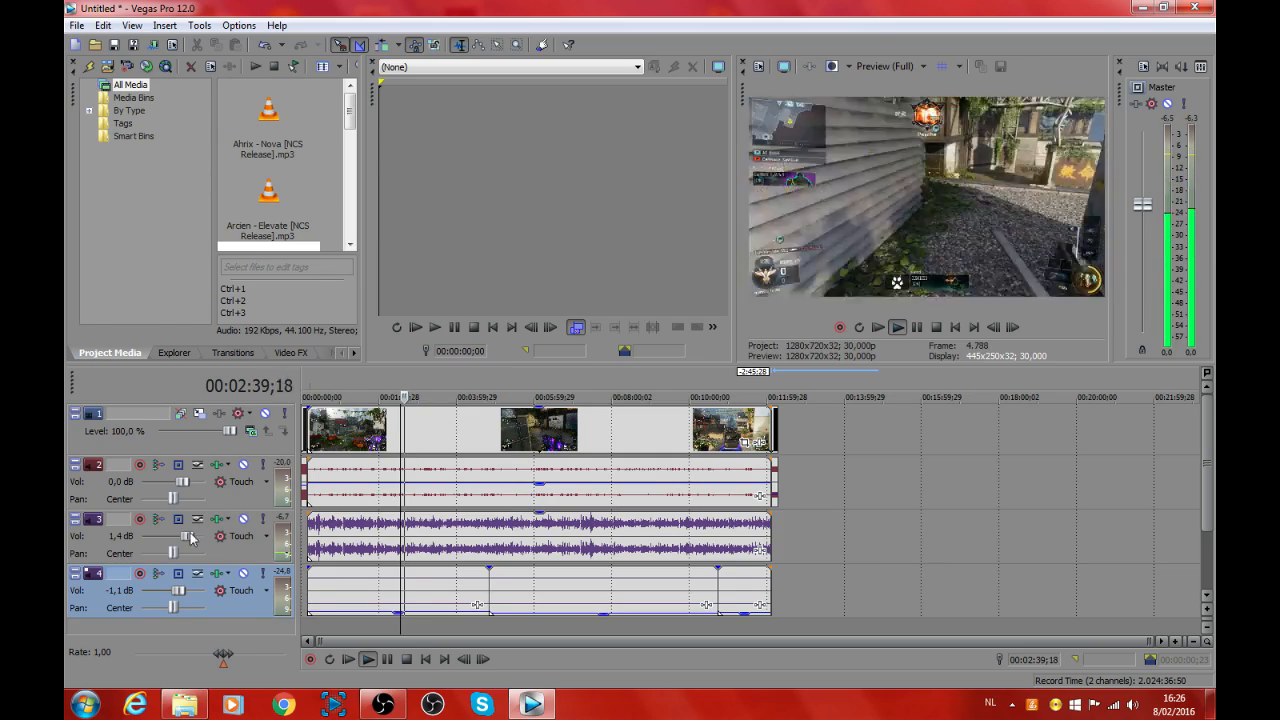
{"action": "left_click_drag", "start_coordinate": [190, 539], "coordinate": [186, 541]}
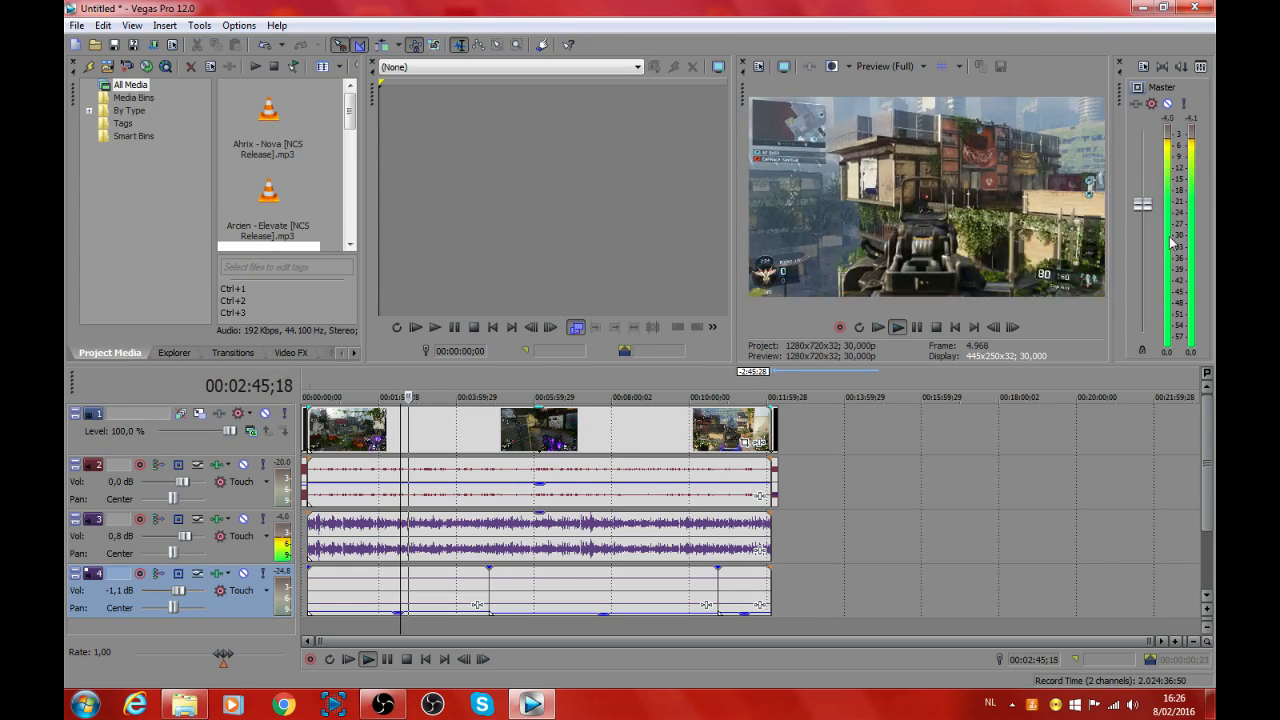
{"action": "left_click", "coordinate": [916, 326]}
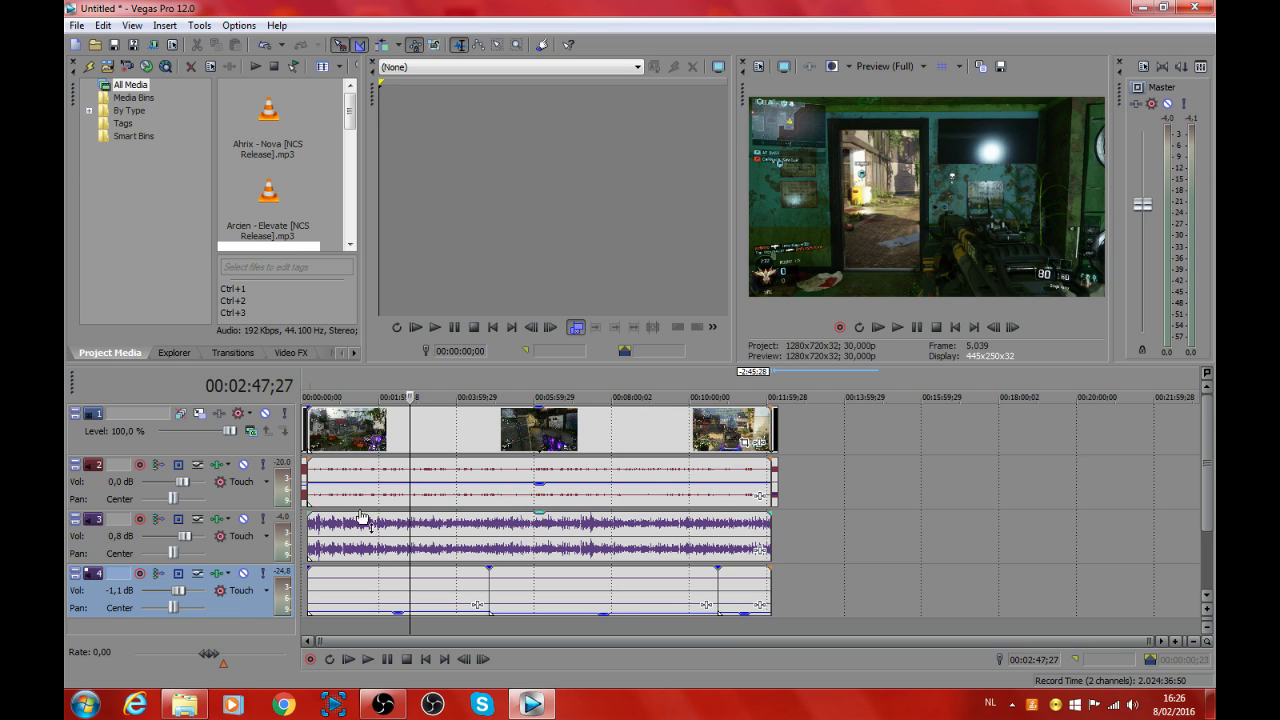
{"action": "left_click_drag", "start_coordinate": [190, 541], "coordinate": [188, 541]}
{"action": "left_click", "coordinate": [897, 327]}
{"action": "left_click", "coordinate": [591, 612]}
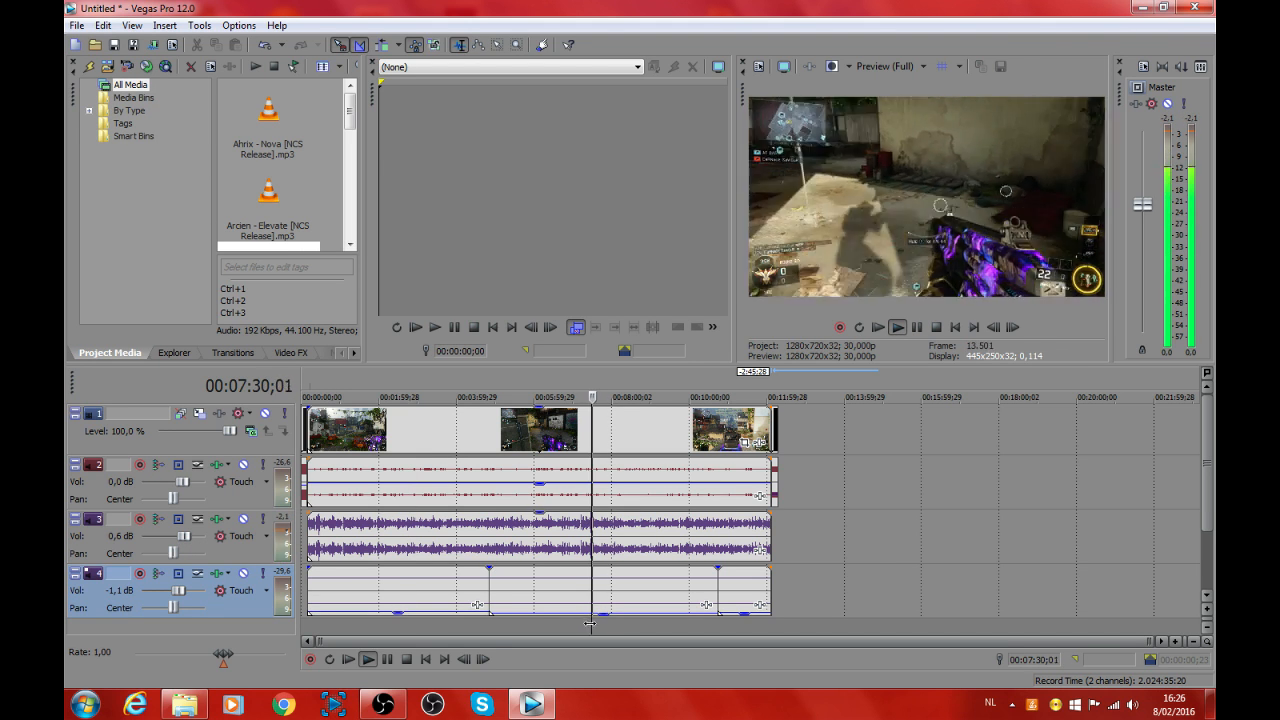
{"action": "left_click", "coordinate": [917, 327]}
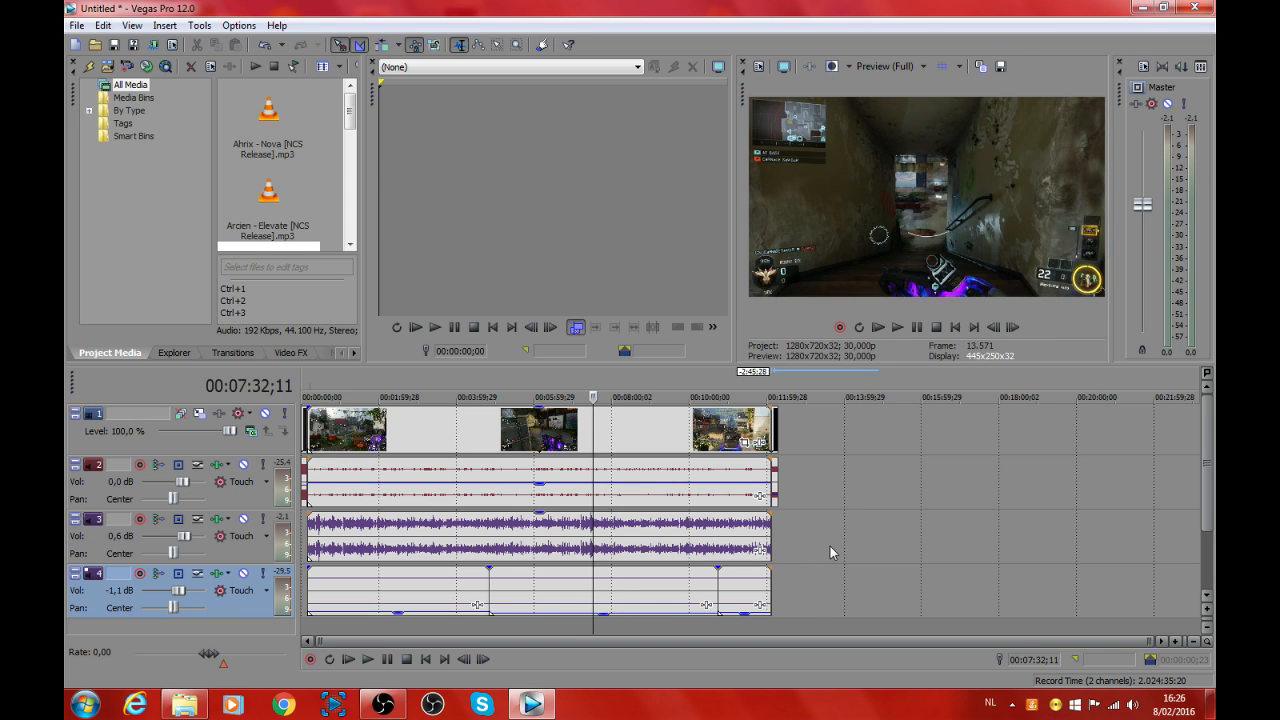
Step: Select the whole project on the timeline as the loop region, from 00:00:00;00 to the end of the outro at 00:12:17;08
{"action": "left_click", "coordinate": [785, 627]}
{"action": "left_click", "coordinate": [830, 608]}
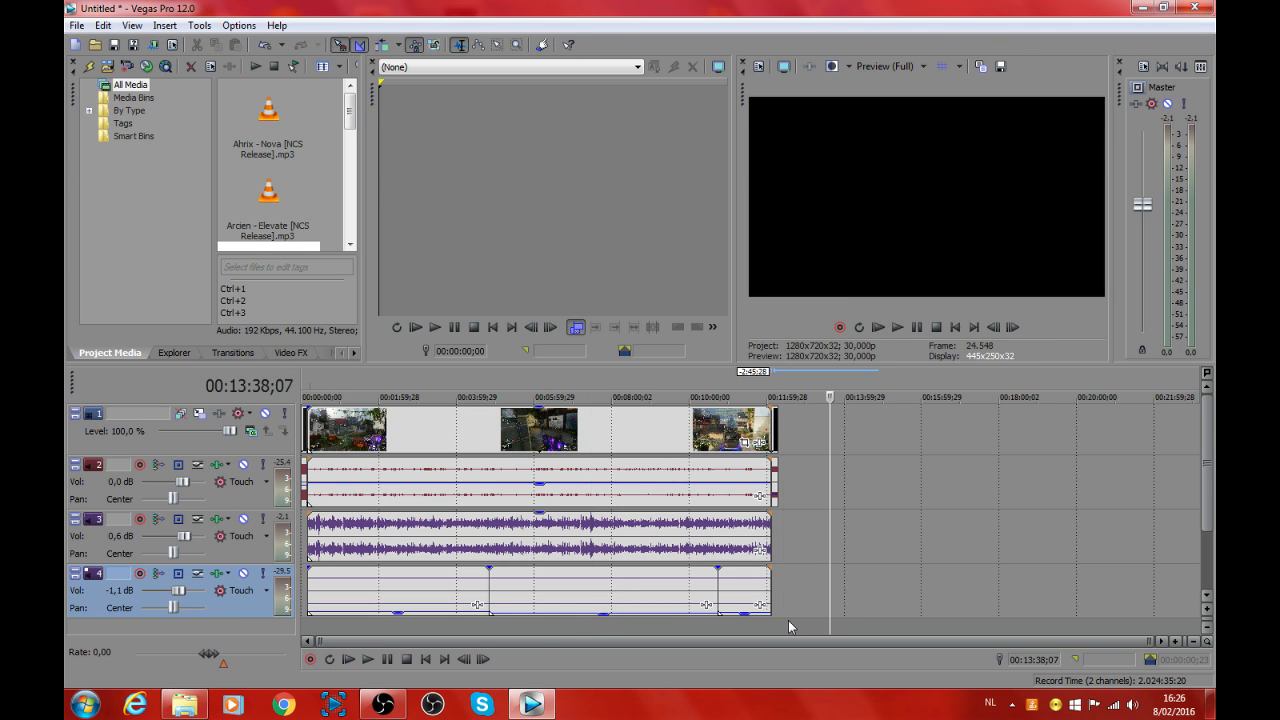
{"action": "left_click_drag", "start_coordinate": [789, 620], "coordinate": [302, 629]}
{"action": "left_click_drag", "start_coordinate": [788, 628], "coordinate": [778, 626]}
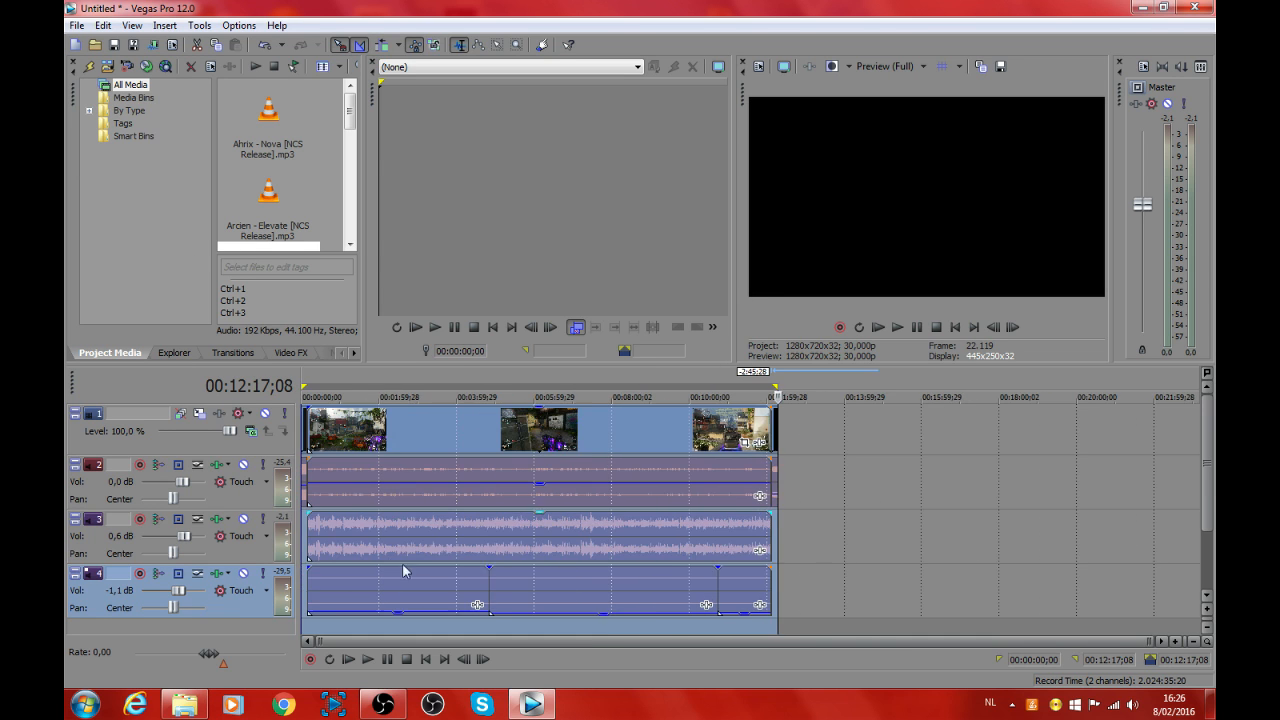
Step: Start a Render As export with the file name random.mp4 and the YouTube template
{"action": "left_click", "coordinate": [74, 26]}
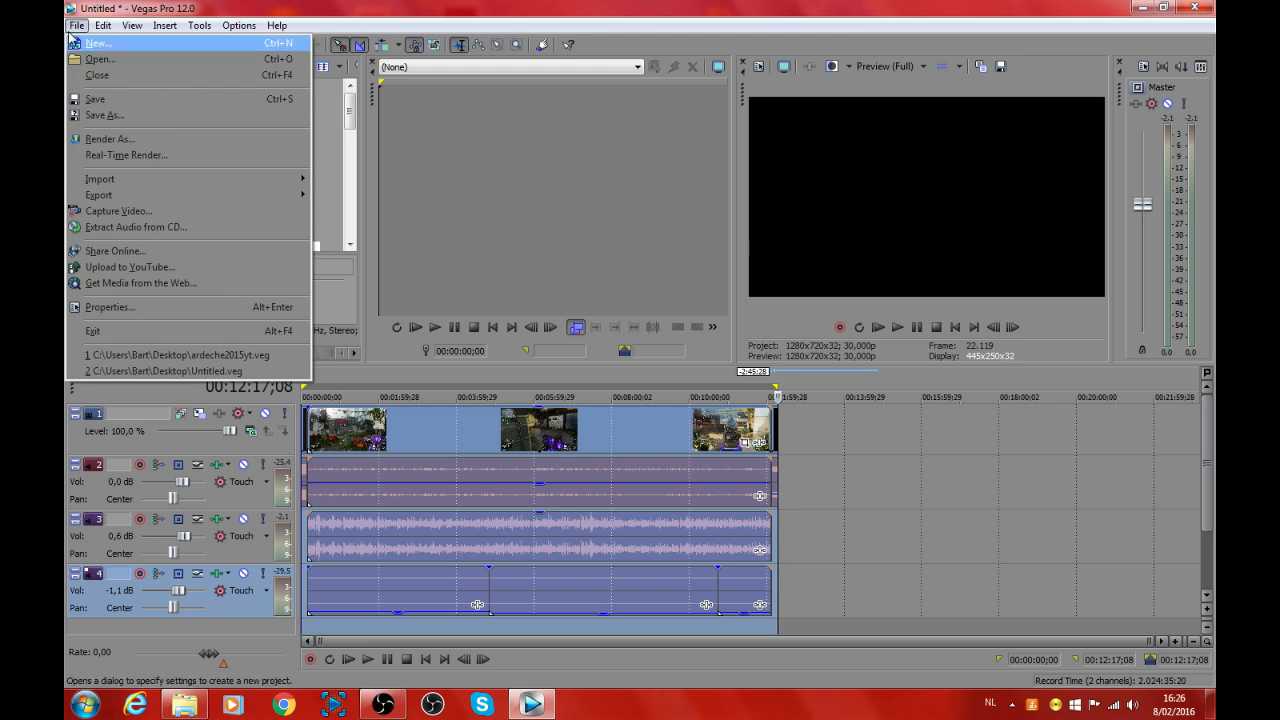
{"action": "left_click", "coordinate": [110, 139]}
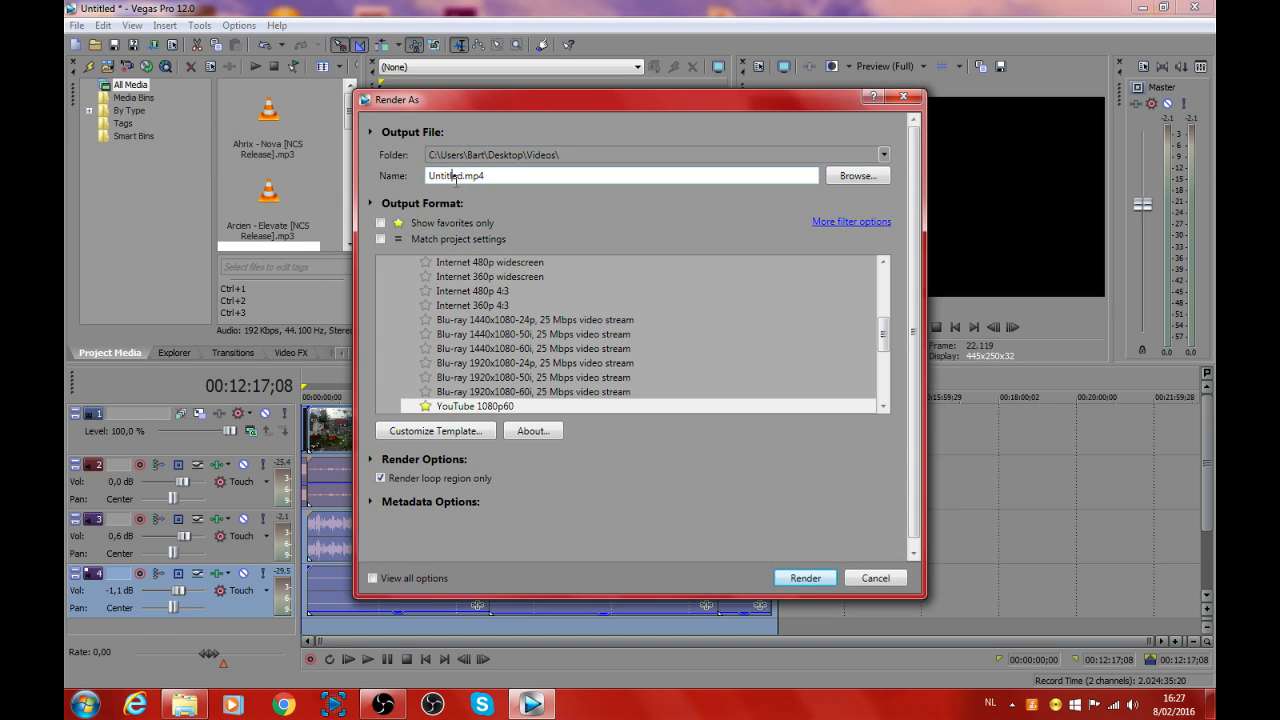
{"action": "double_click", "coordinate": [452, 176]}
{"action": "type", "text": "random"}
{"action": "scroll", "coordinate": [884, 344], "scroll_direction": "down", "scroll_amount": 2}
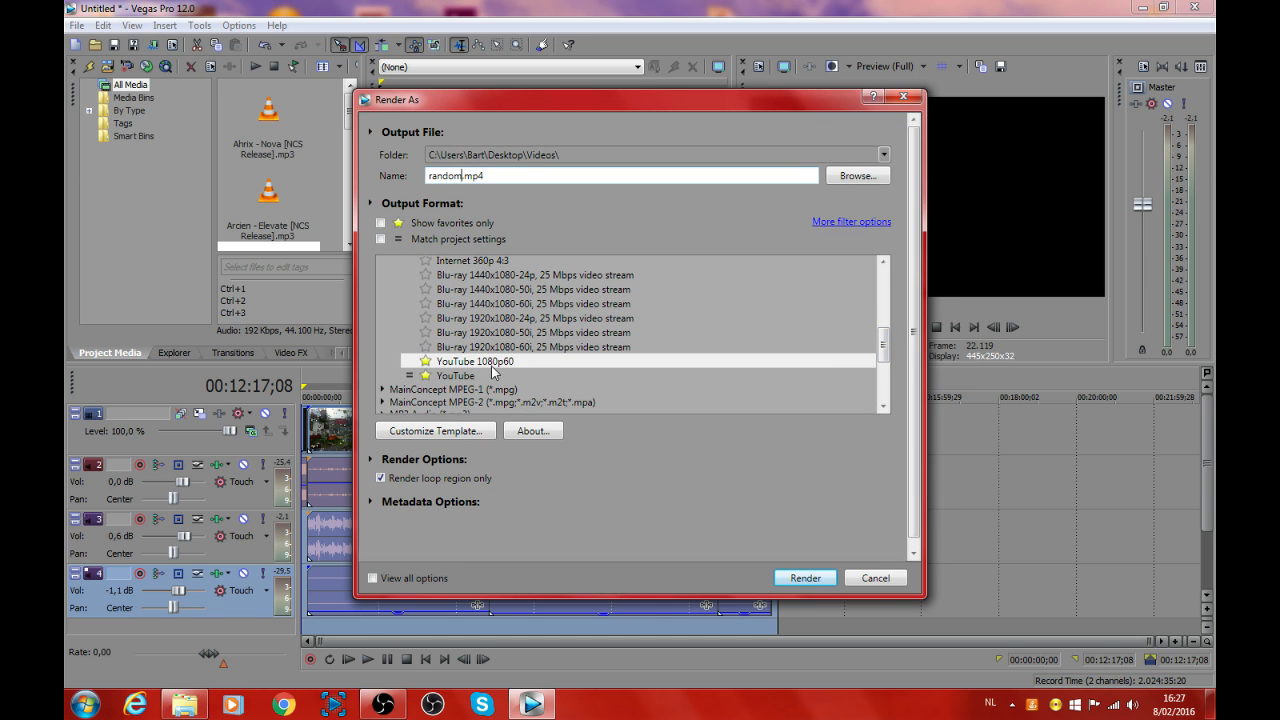
{"action": "left_click", "coordinate": [462, 376]}
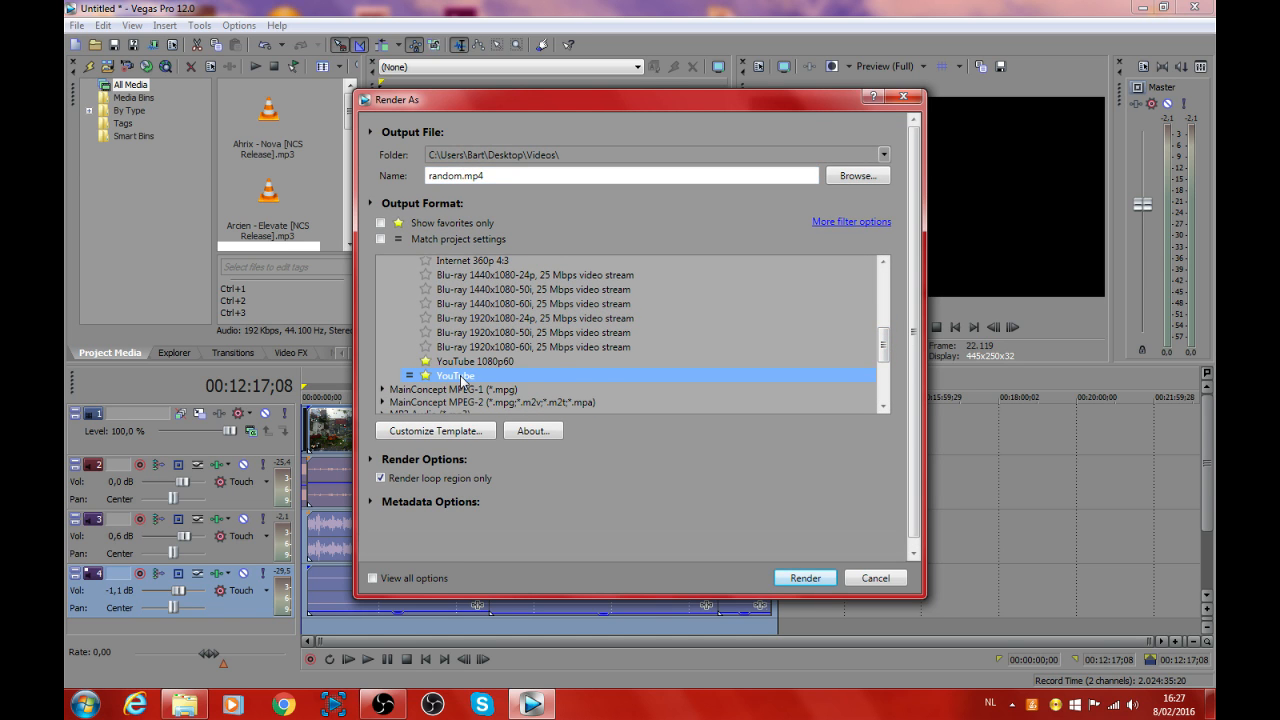
Step: Open the YouTube template's custom settings and examine the frame rate options and the maximum and average bit rates
{"action": "left_click", "coordinate": [465, 431]}
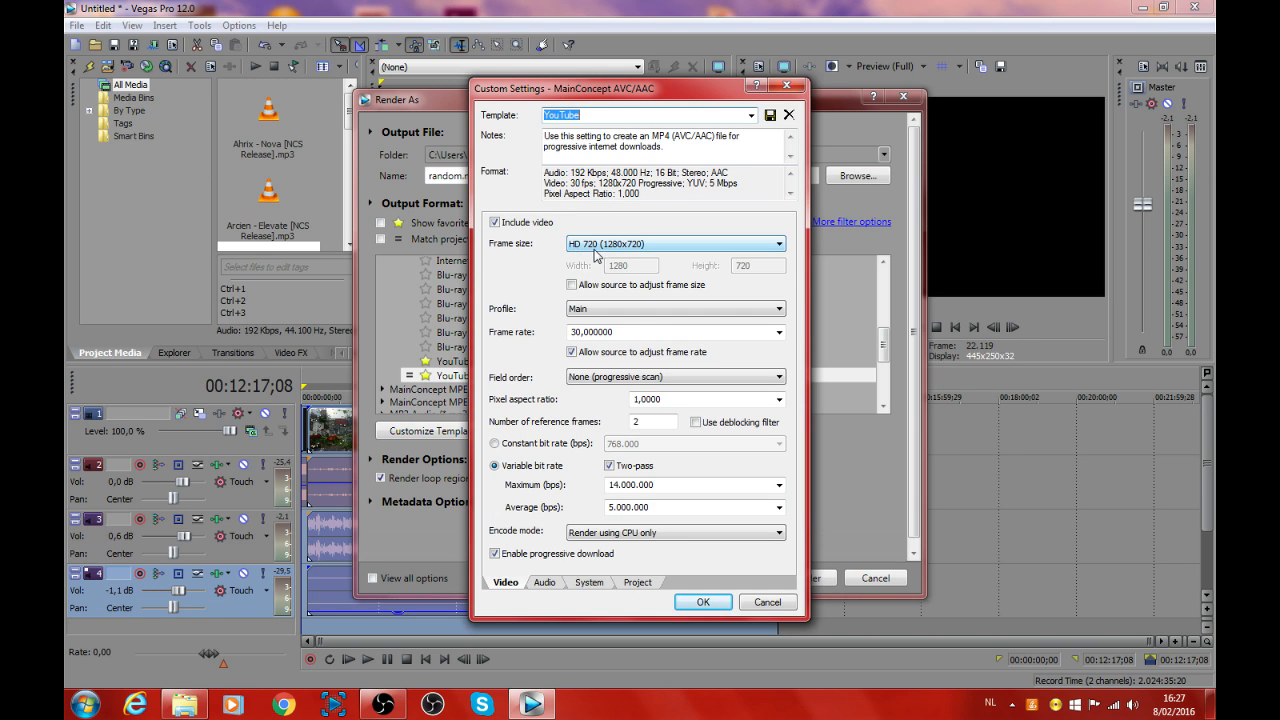
{"action": "left_click", "coordinate": [575, 334]}
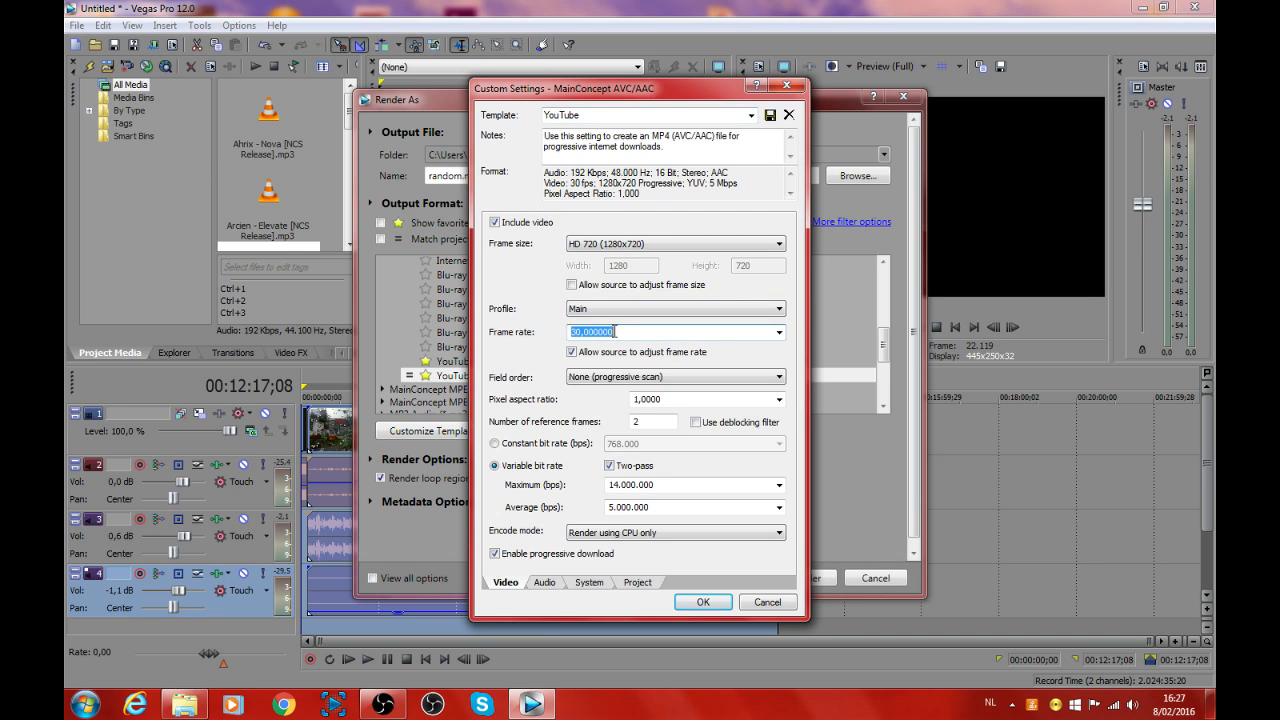
{"action": "left_click", "coordinate": [779, 332]}
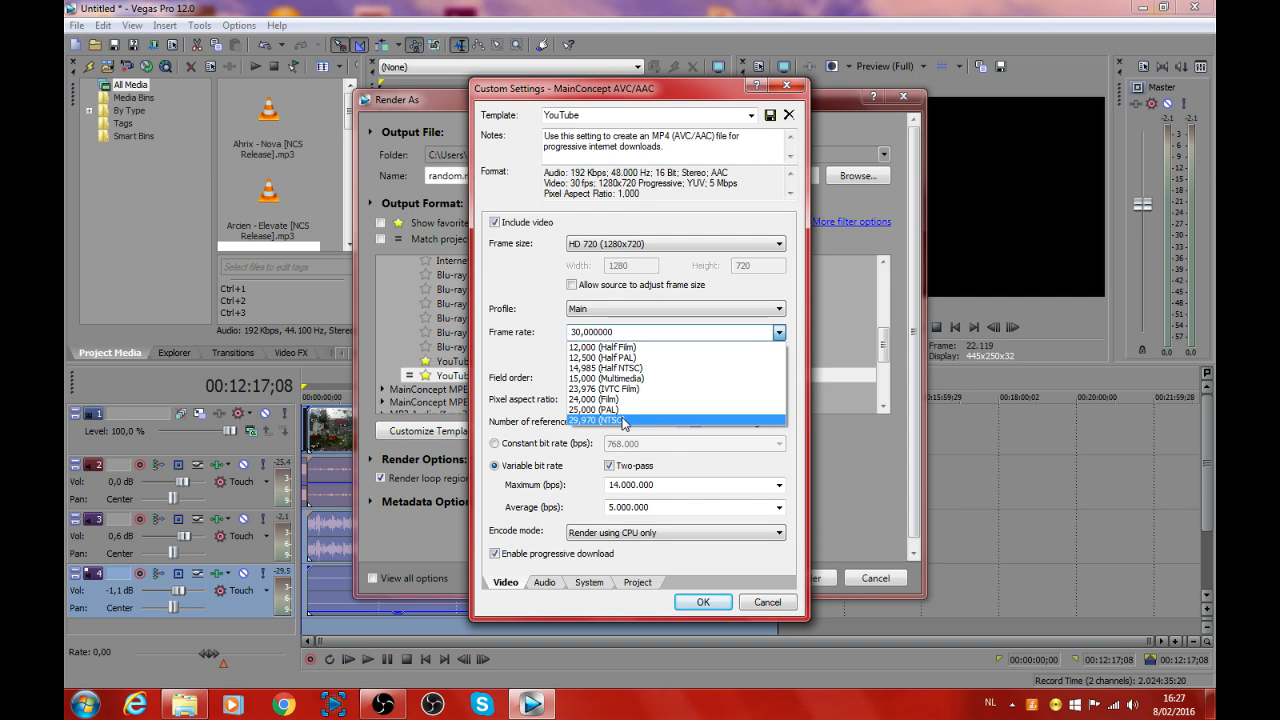
{"action": "left_click", "coordinate": [779, 332]}
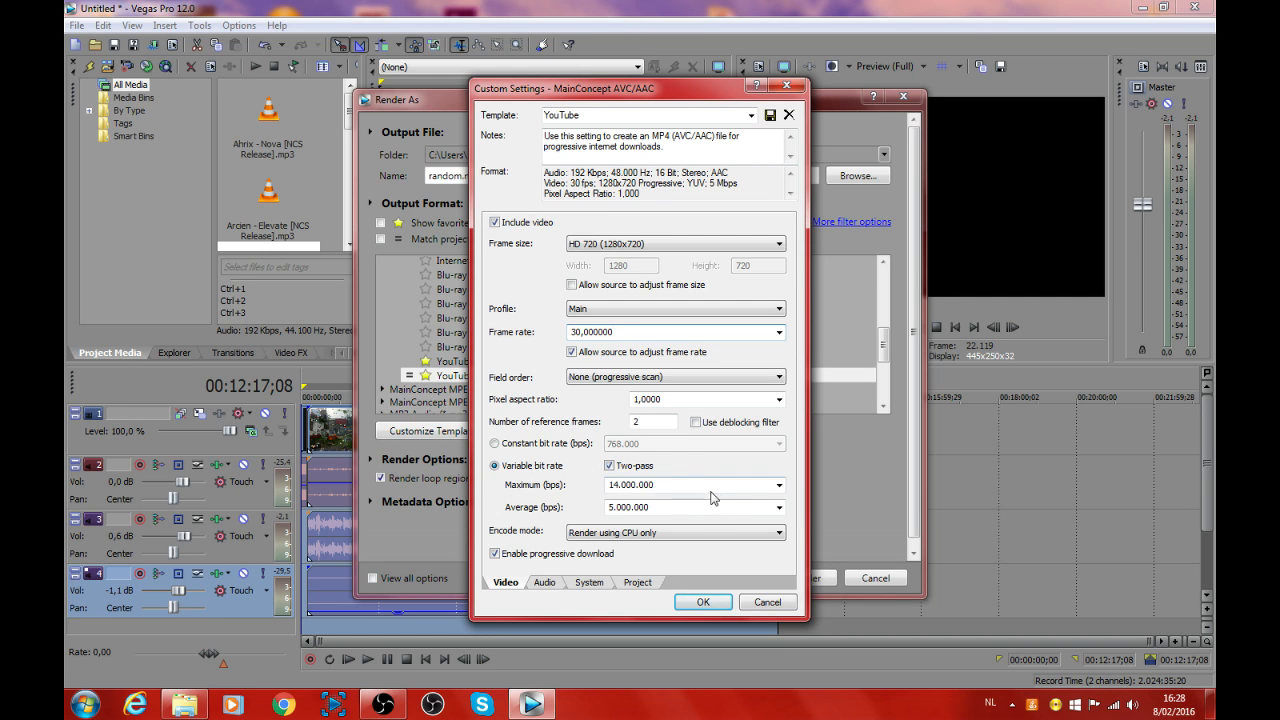
{"action": "left_click_drag", "start_coordinate": [712, 491], "coordinate": [606, 490]}
{"action": "double_click", "coordinate": [638, 507]}
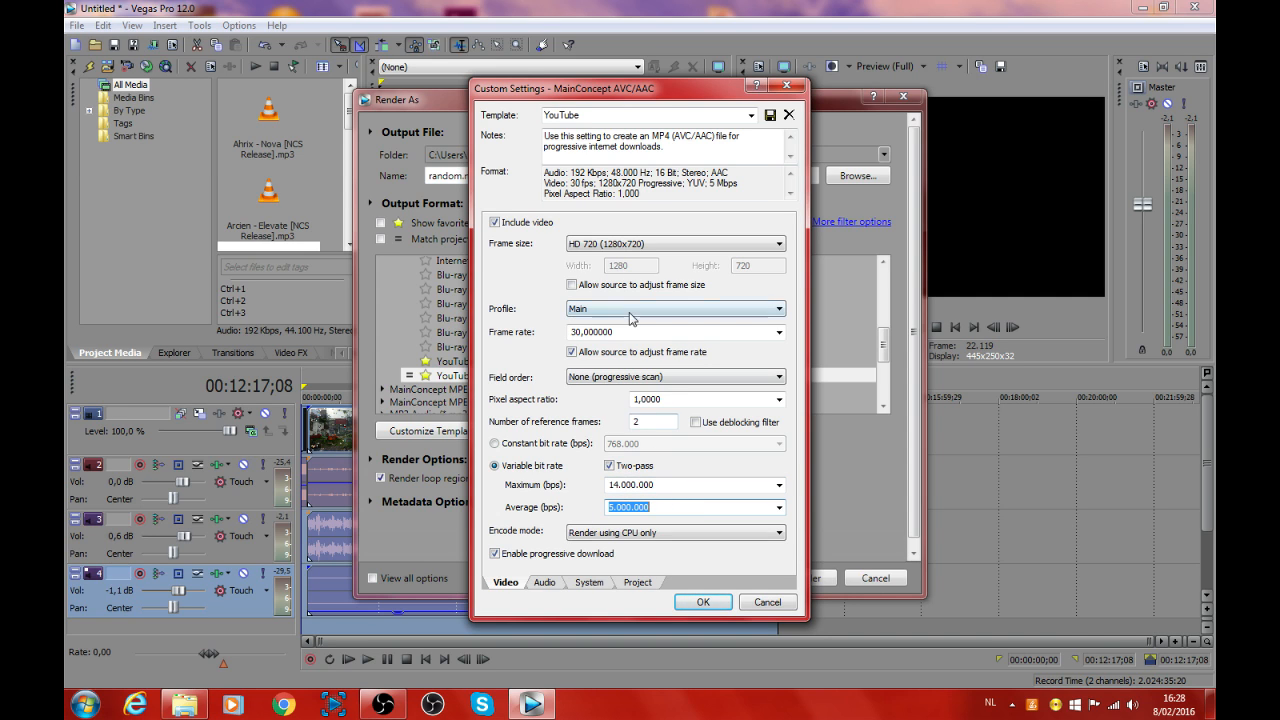
{"action": "double_click", "coordinate": [618, 484]}
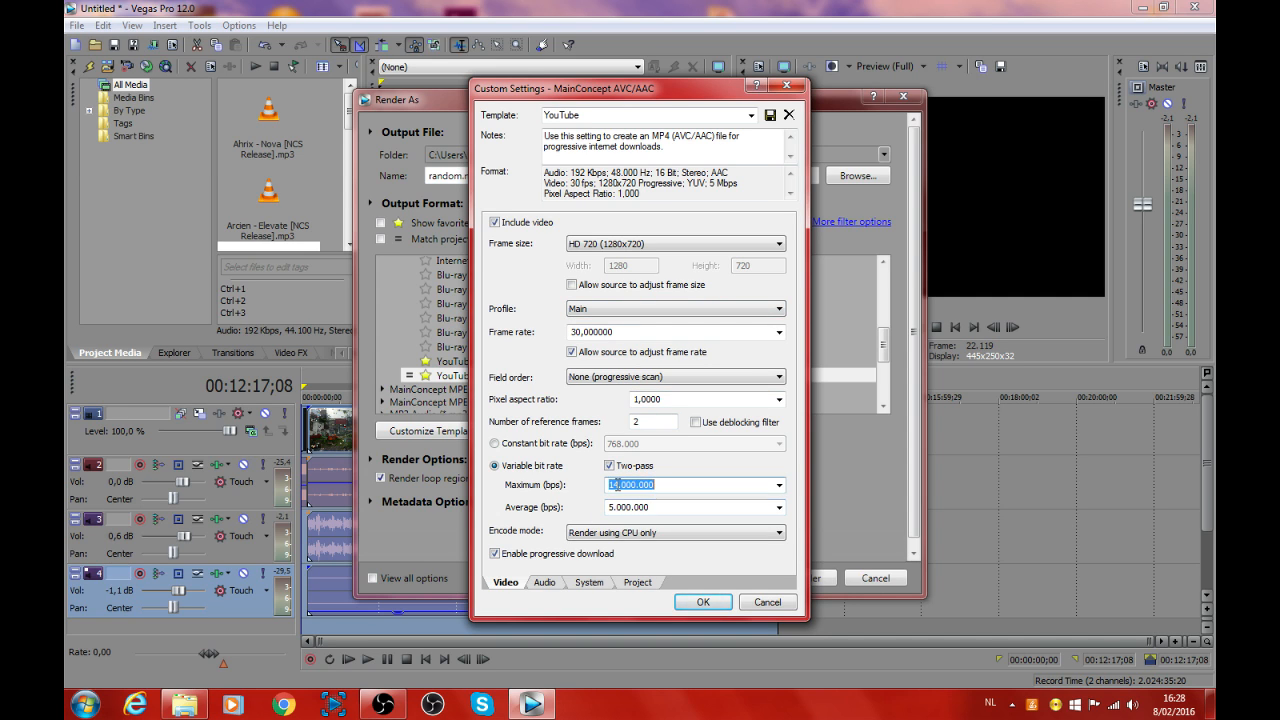
{"action": "double_click", "coordinate": [626, 507]}
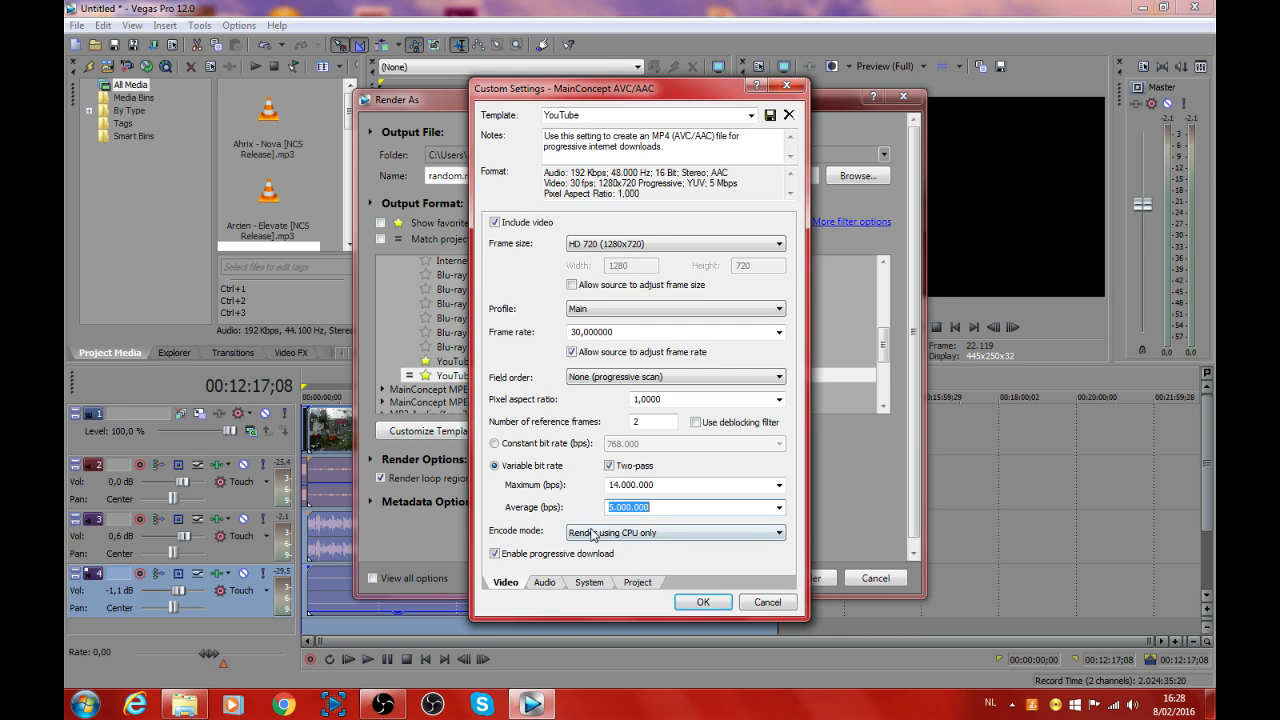
Step: Choose Render using CPU only as encode mode, review the audio, system and project settings, and accept the template settings
{"action": "left_click", "coordinate": [640, 536]}
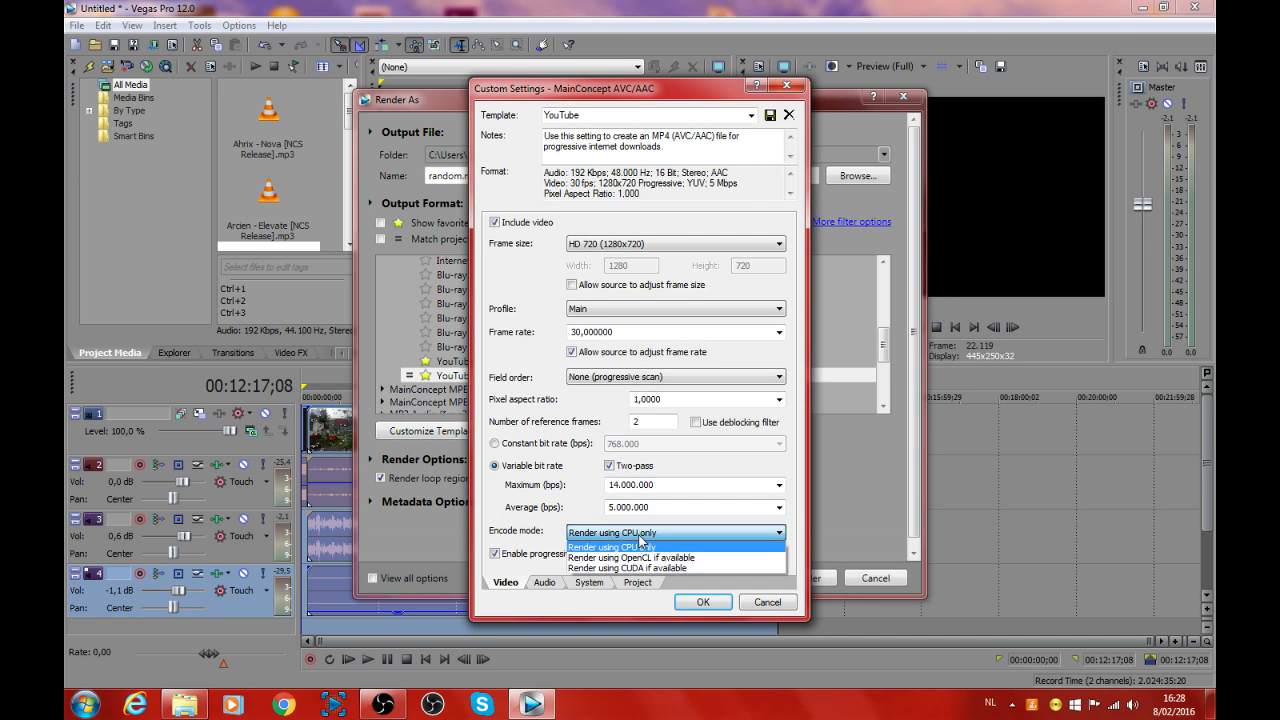
{"action": "left_click", "coordinate": [641, 546]}
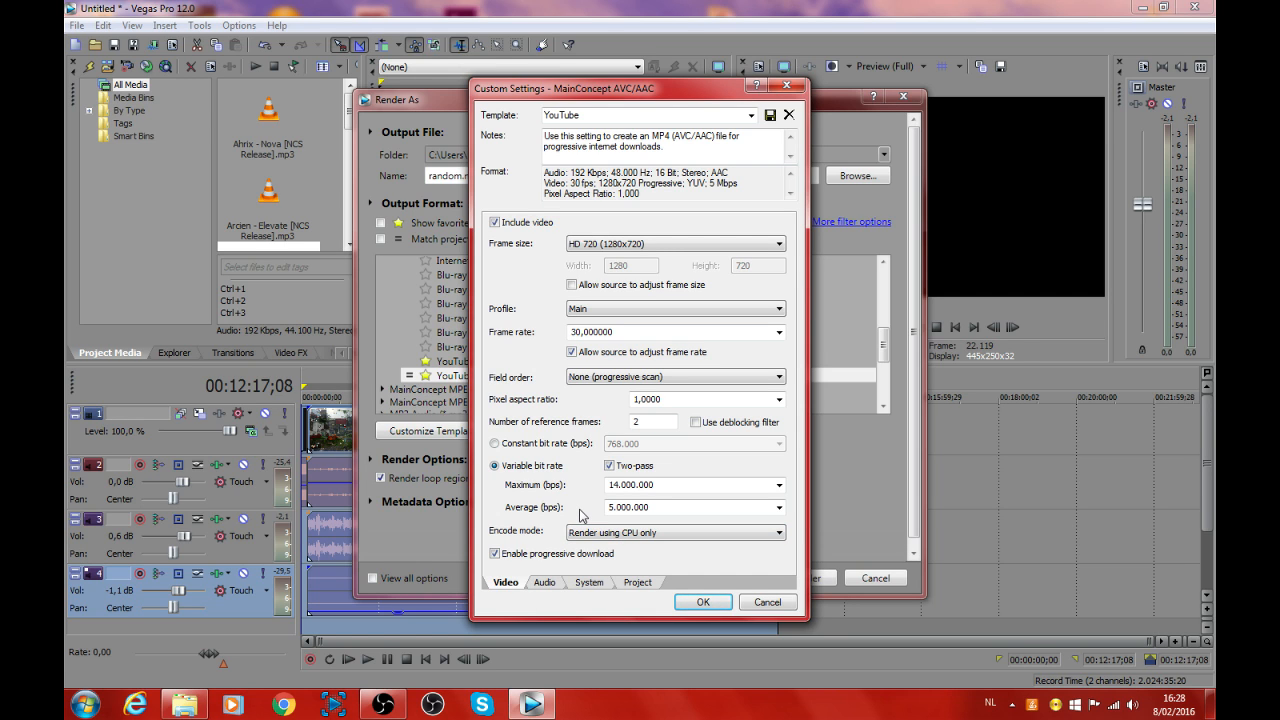
{"action": "left_click", "coordinate": [557, 585]}
{"action": "left_click", "coordinate": [580, 584]}
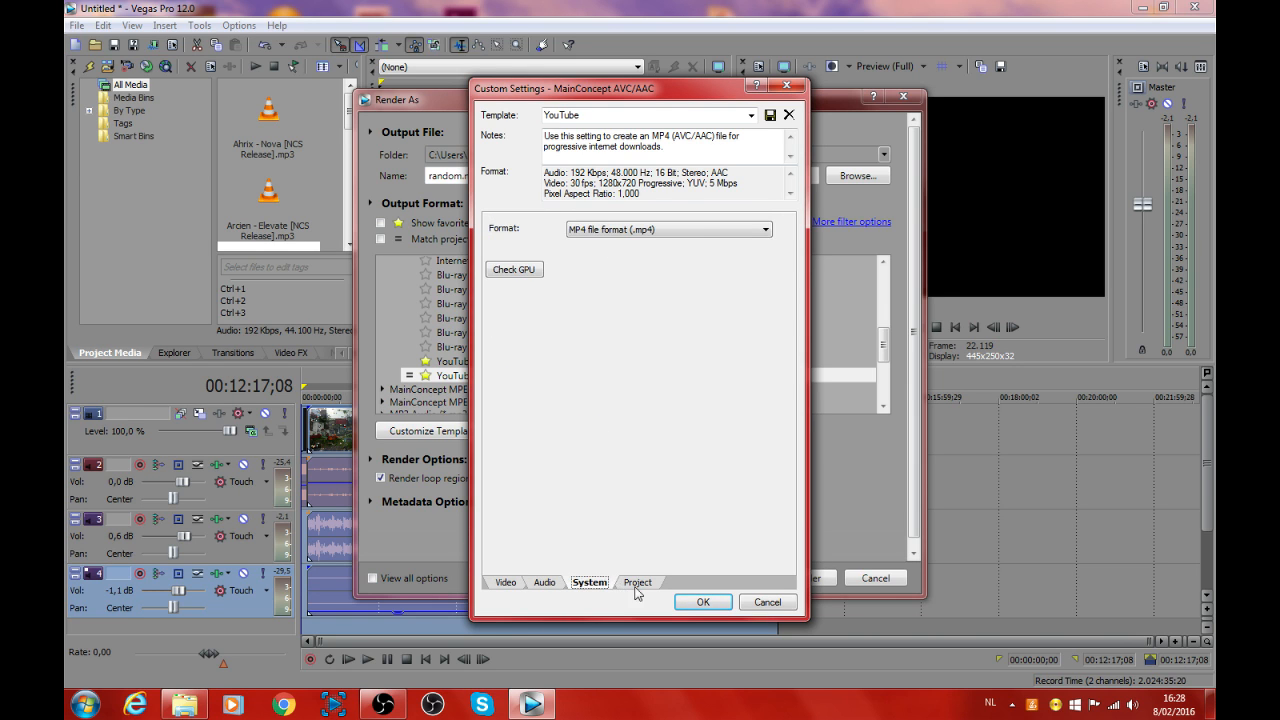
{"action": "left_click", "coordinate": [637, 586]}
{"action": "left_click", "coordinate": [507, 584]}
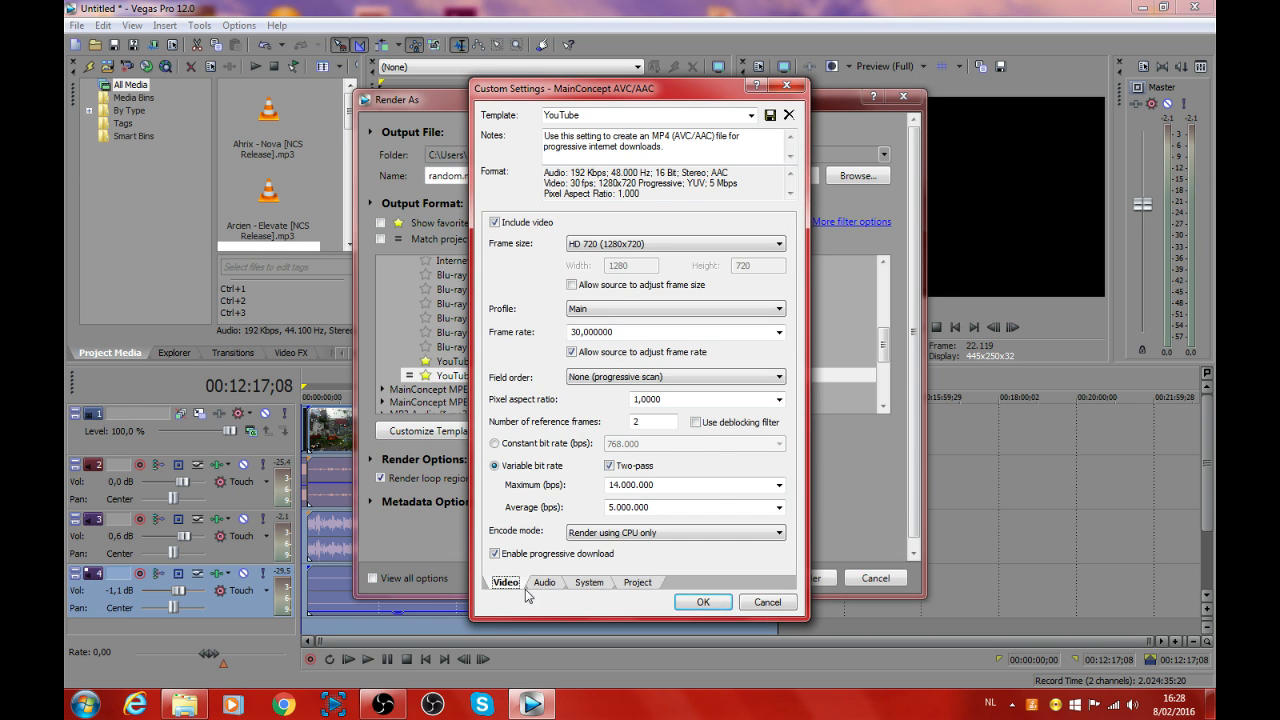
{"action": "left_click", "coordinate": [703, 601]}
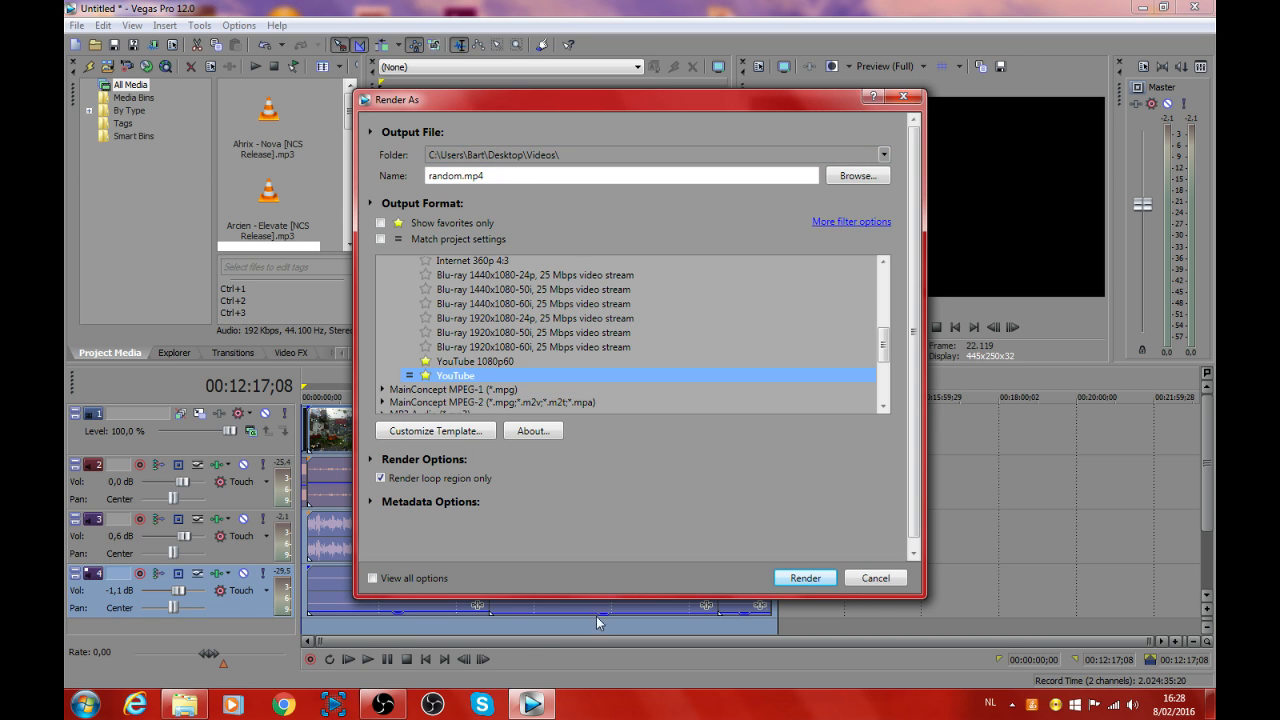
{"action": "mouse_move", "coordinate": [406, 705]}
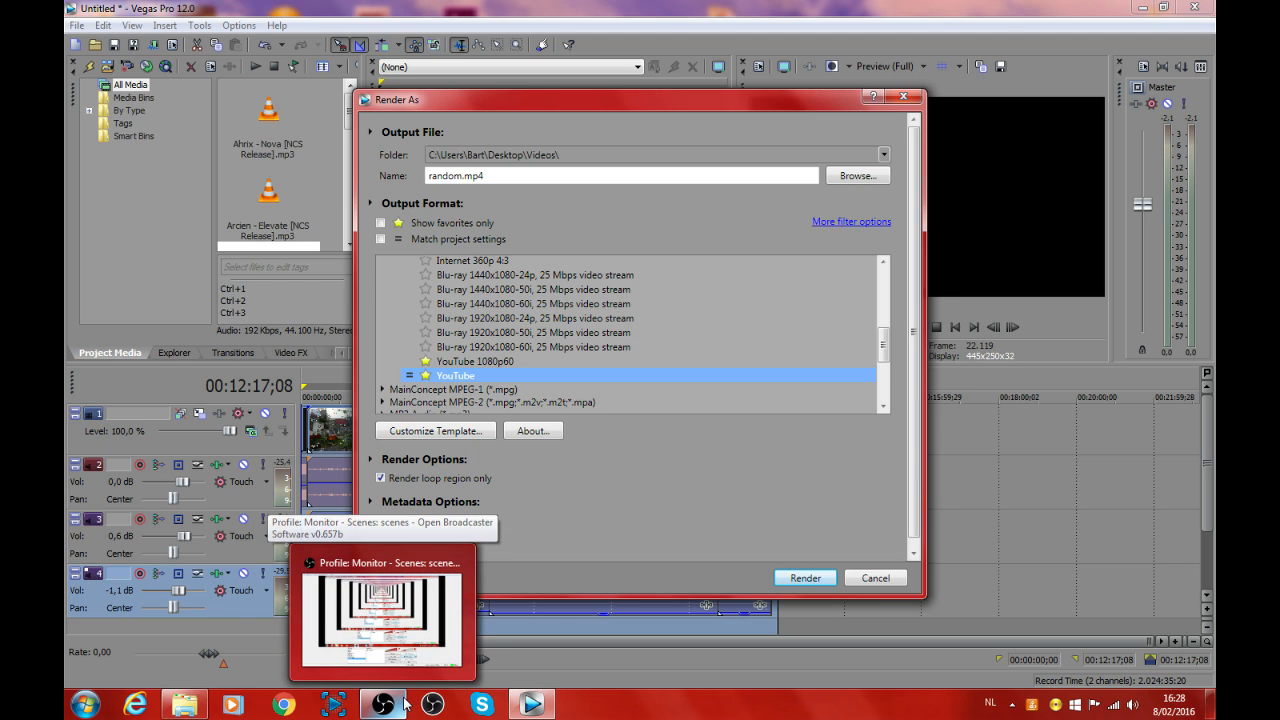